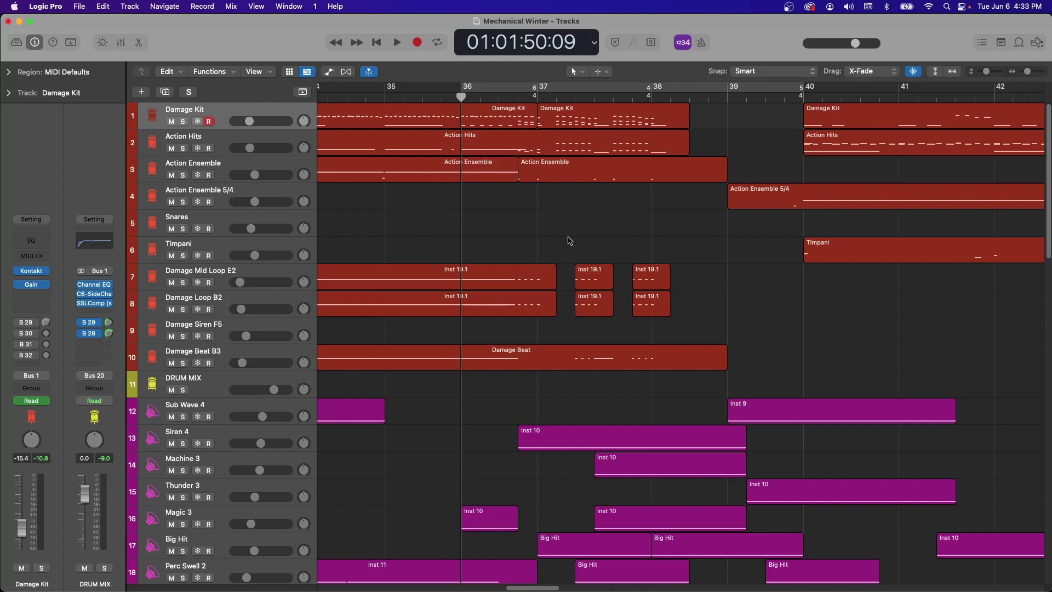
Step: Turn on the cycle range from bar 36 to bar 40 and play back the full arrangement
key("c")
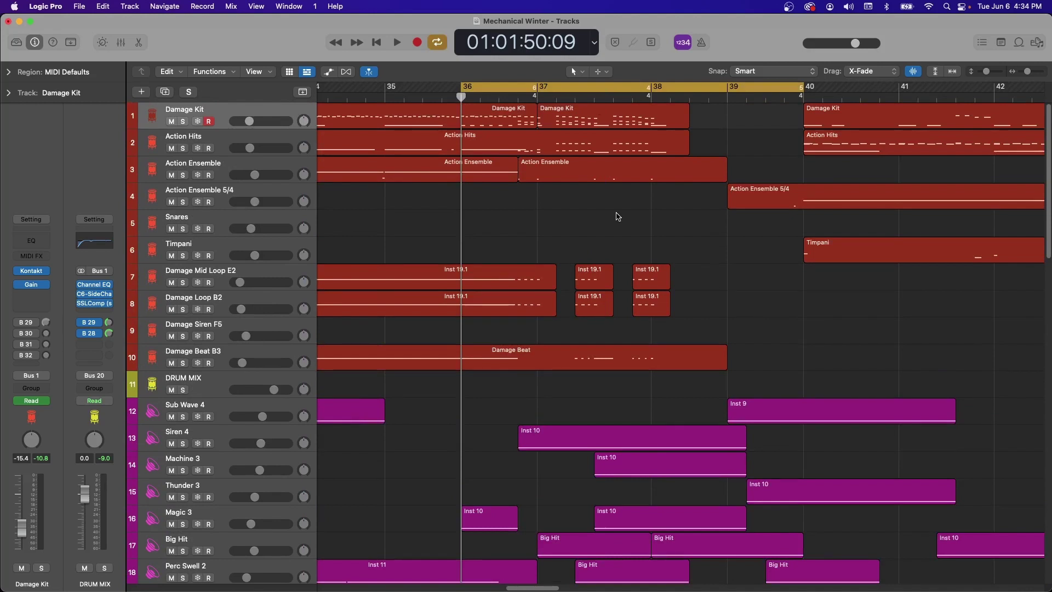
key("space")
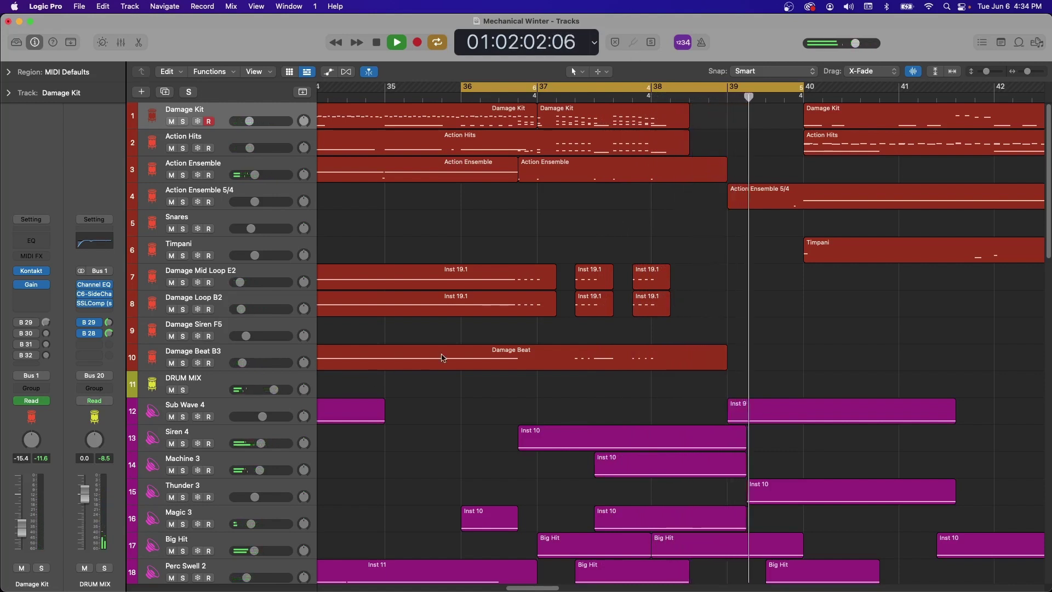
key("space")
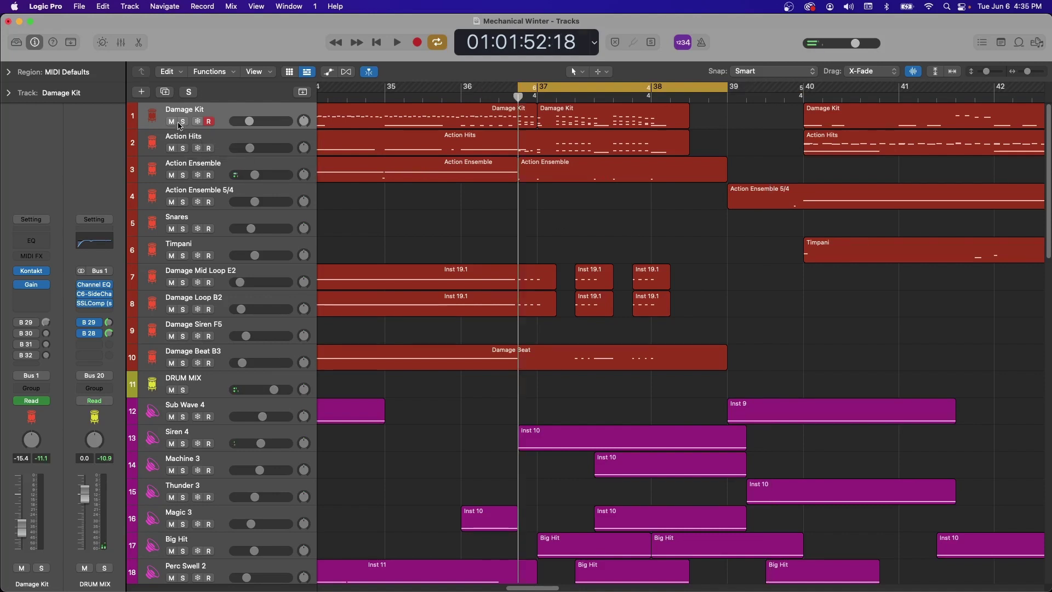
Step: Solo the Damage Kit track and examine its Kontakt instrument and the sample library list
left_click(183, 122)
left_click(31, 270)
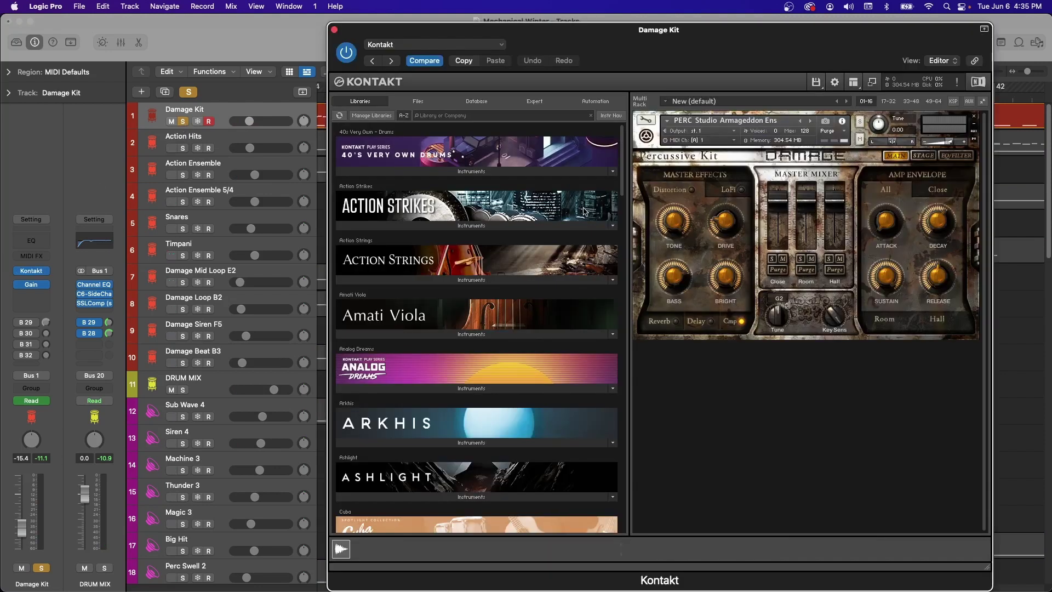
scroll(477, 274, "down", 6)
scroll(374, 304, "up", 3)
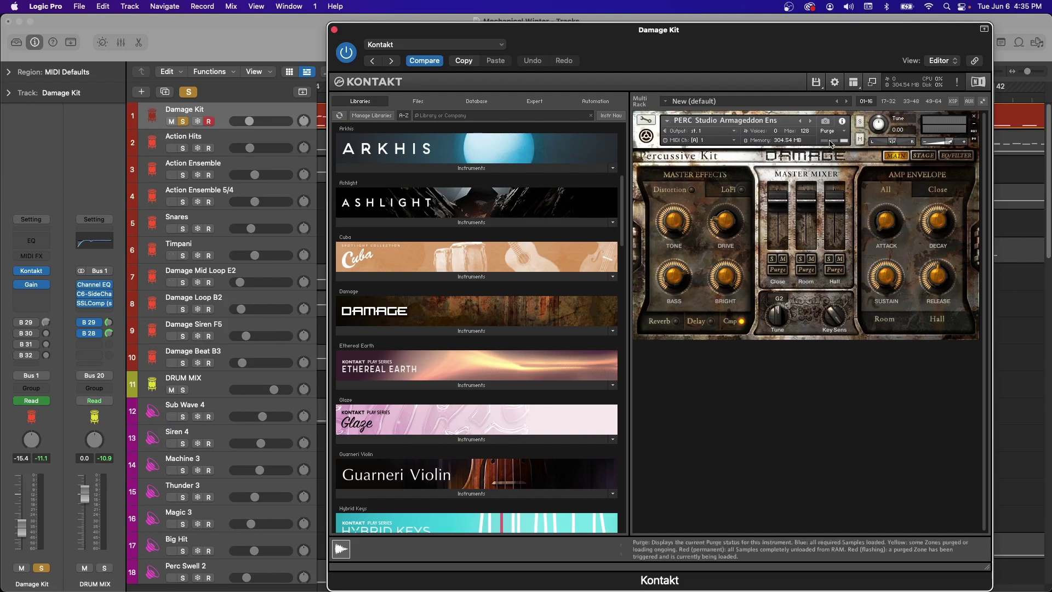
left_click(335, 30)
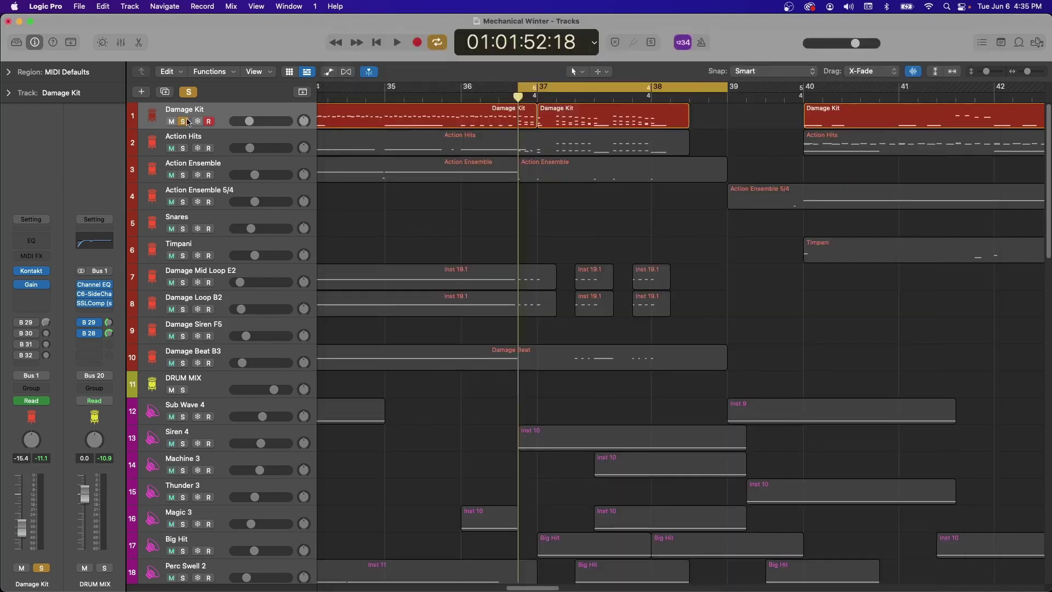
Step: Select the Damage Kit track's regions within the cycle range and play them back soloed
left_click(219, 112)
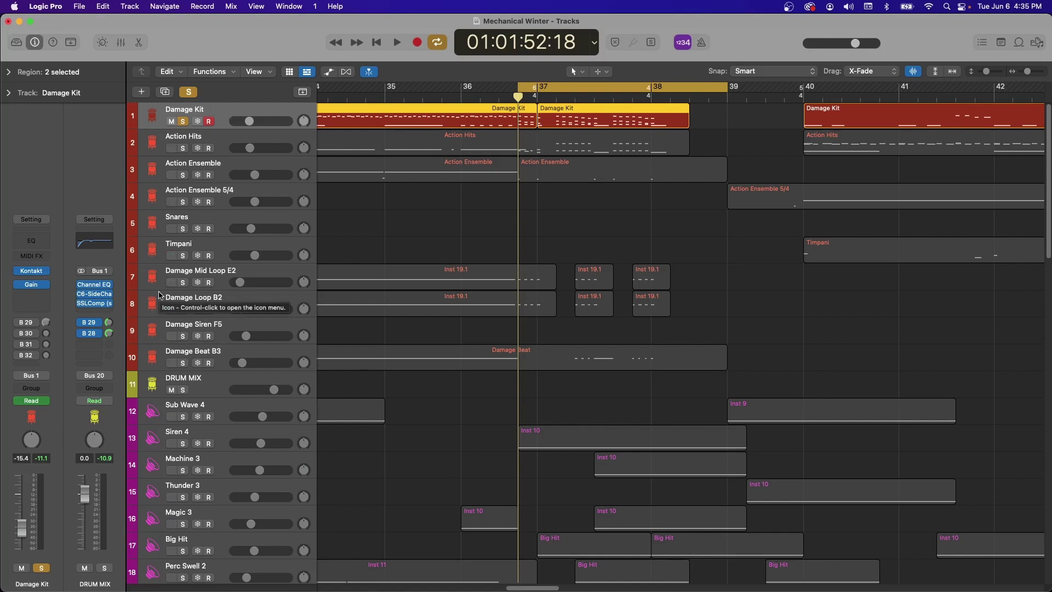
key("space")
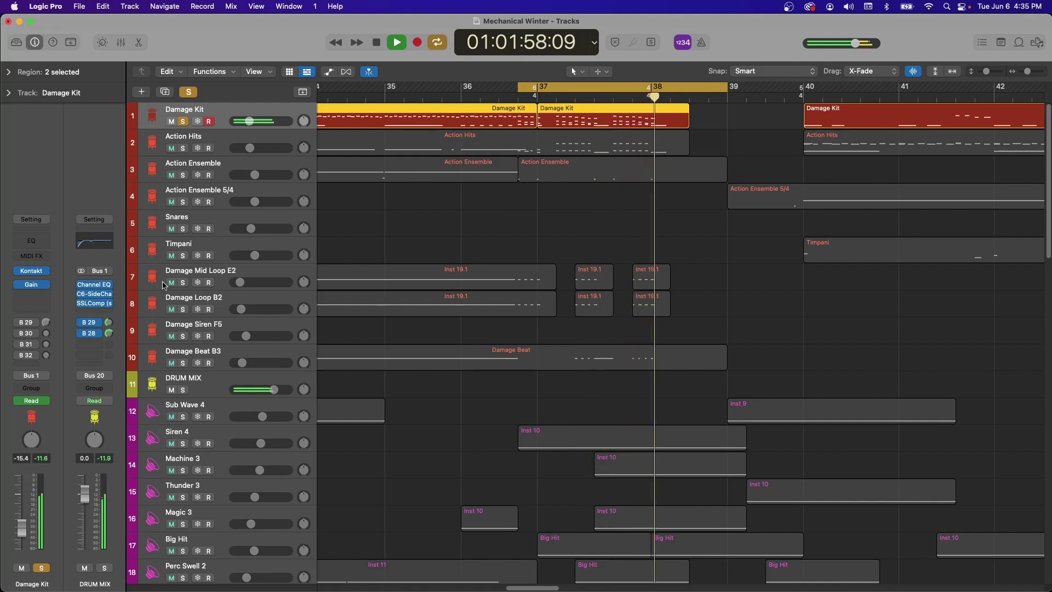
key("space")
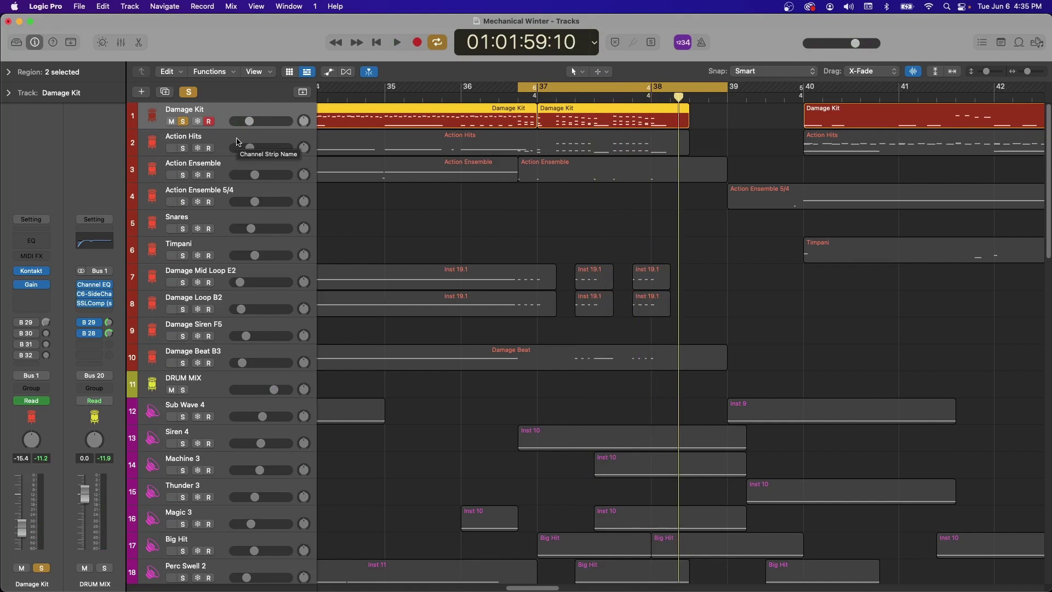
Step: Switch the solo from Damage Kit to Action Hits and examine the Action Hits Kontakt instrument
left_click(184, 149)
left_click(184, 122)
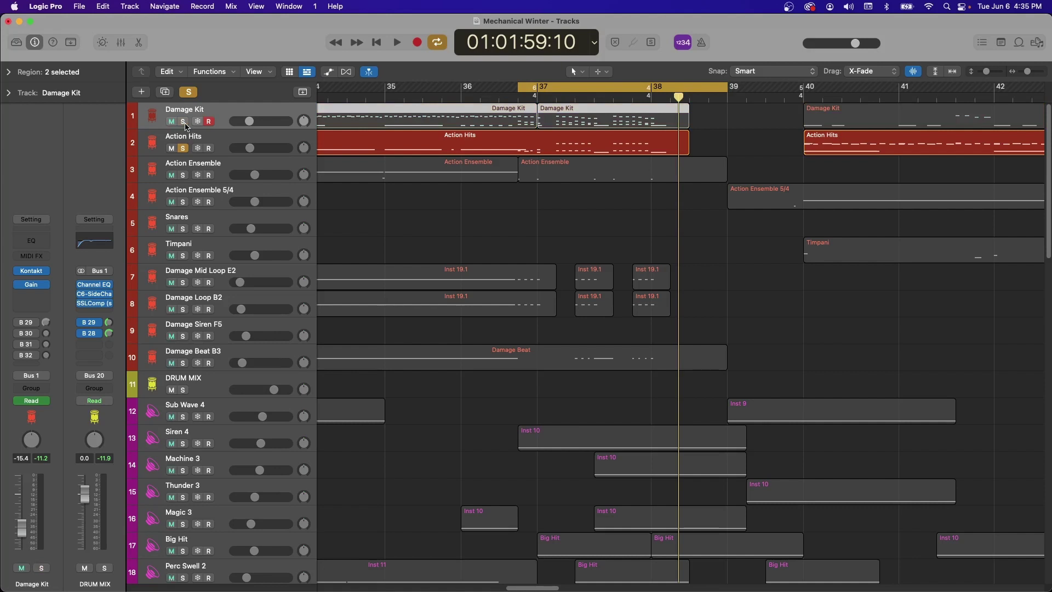
left_click(183, 139)
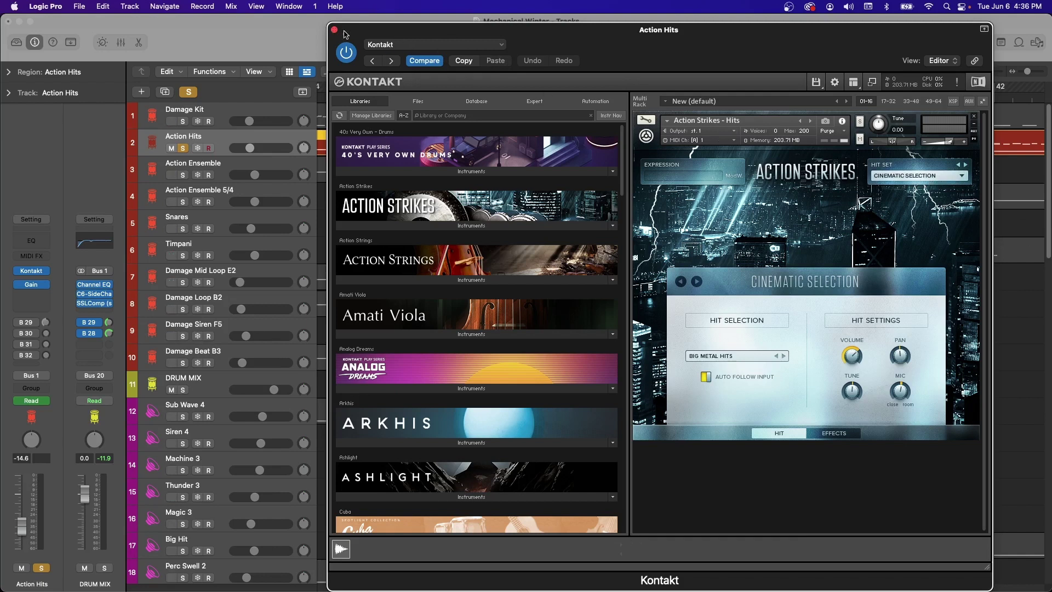
left_click(335, 30)
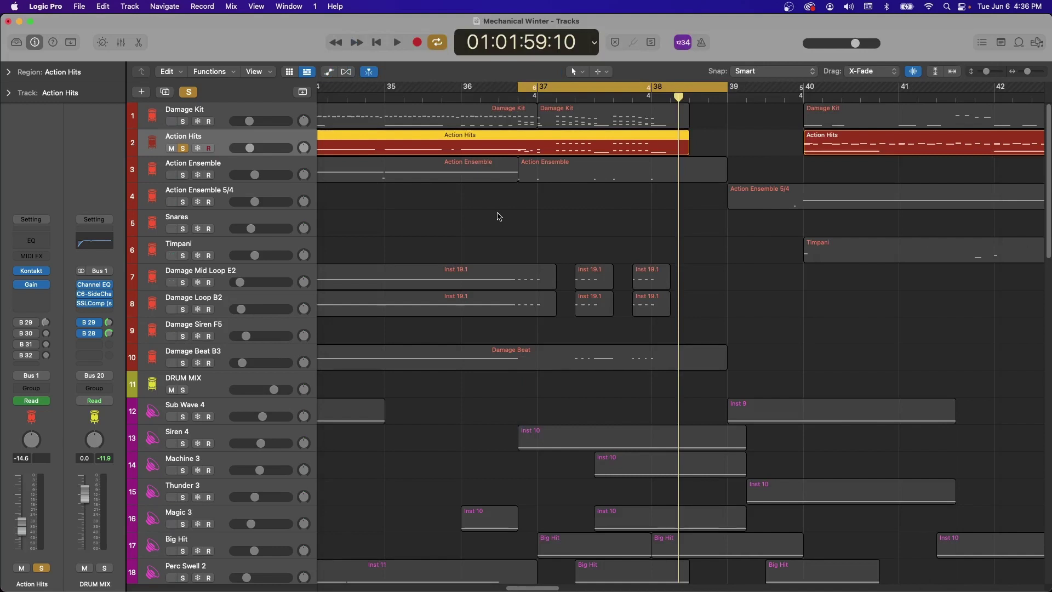
Step: Play back Action Hits alone and together with the soloed Damage Kit track
key("space")
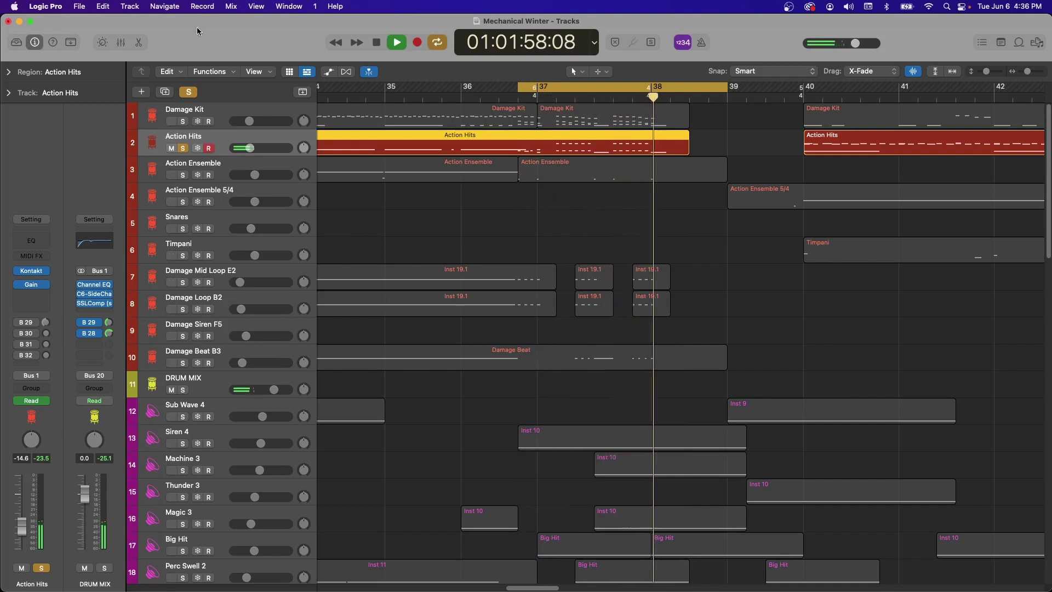
key("space")
left_click(184, 122)
key("space")
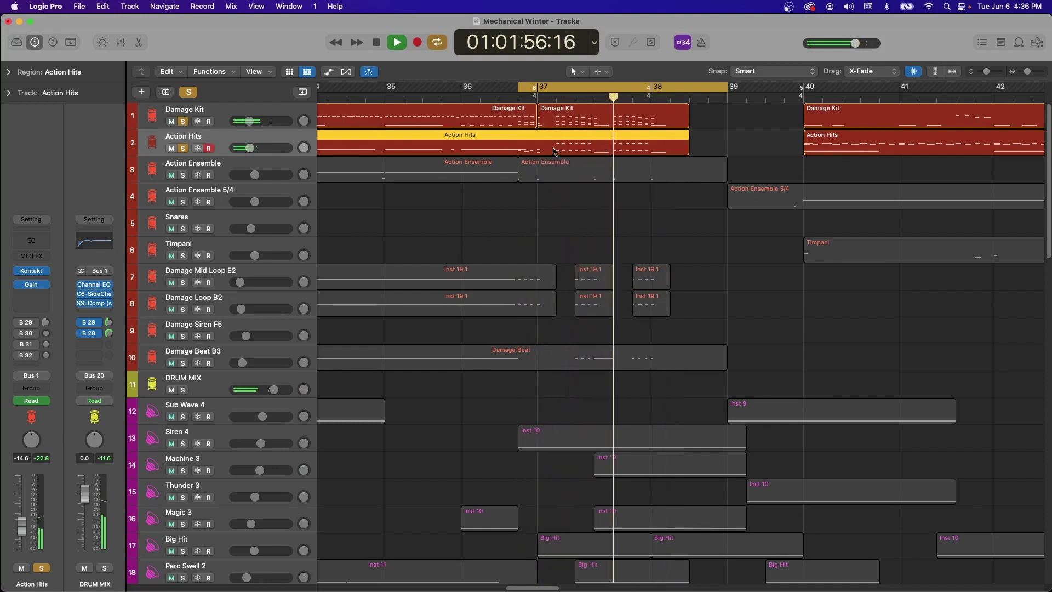
key("space")
Step: Solo Action Ensemble, examine its Kontakt rhythm patterns, and play the track back alone
left_click(182, 175)
left_click(195, 163)
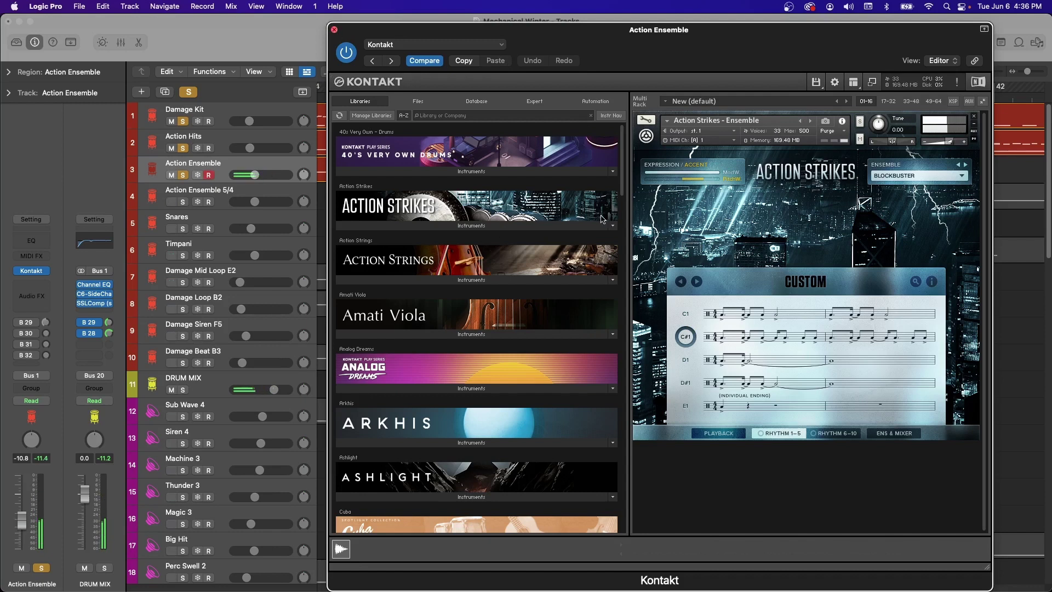
key("super+w")
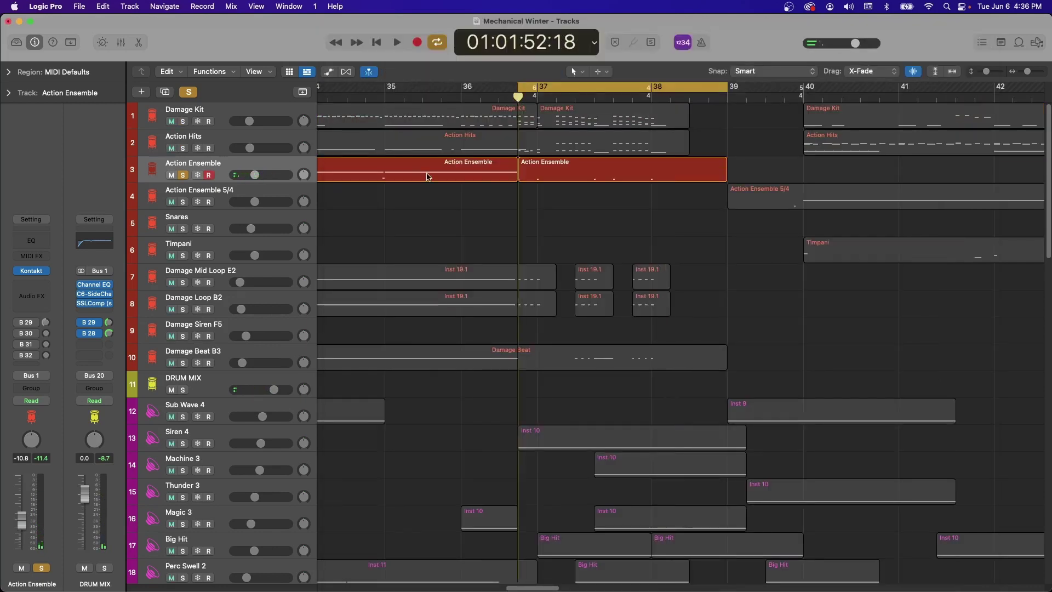
key("space")
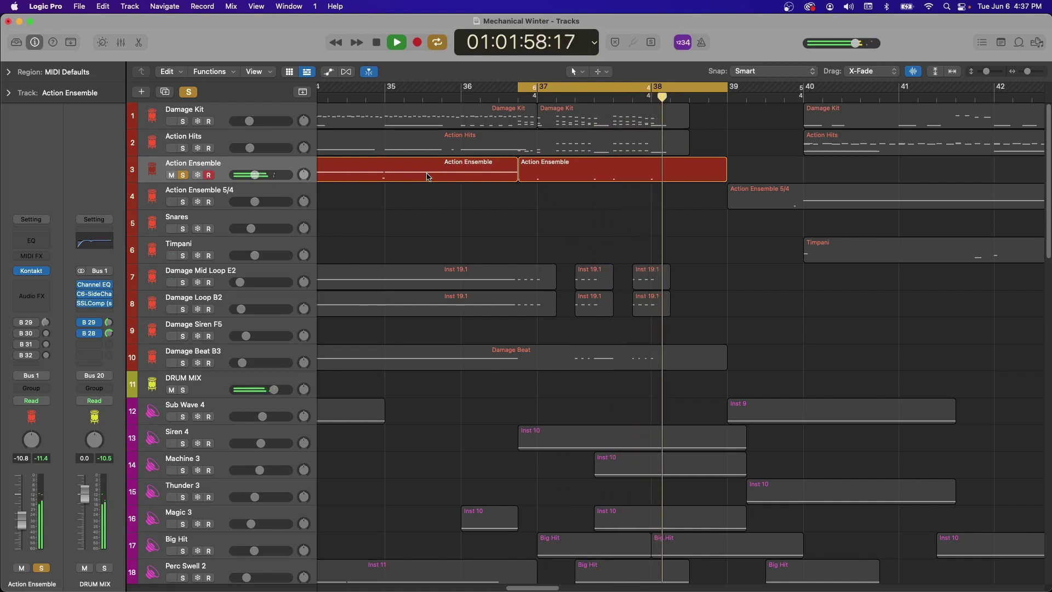
key("space")
Step: Solo Damage Kit and Action Hits alongside Action Ensemble and play the three tracks together
left_click(183, 121)
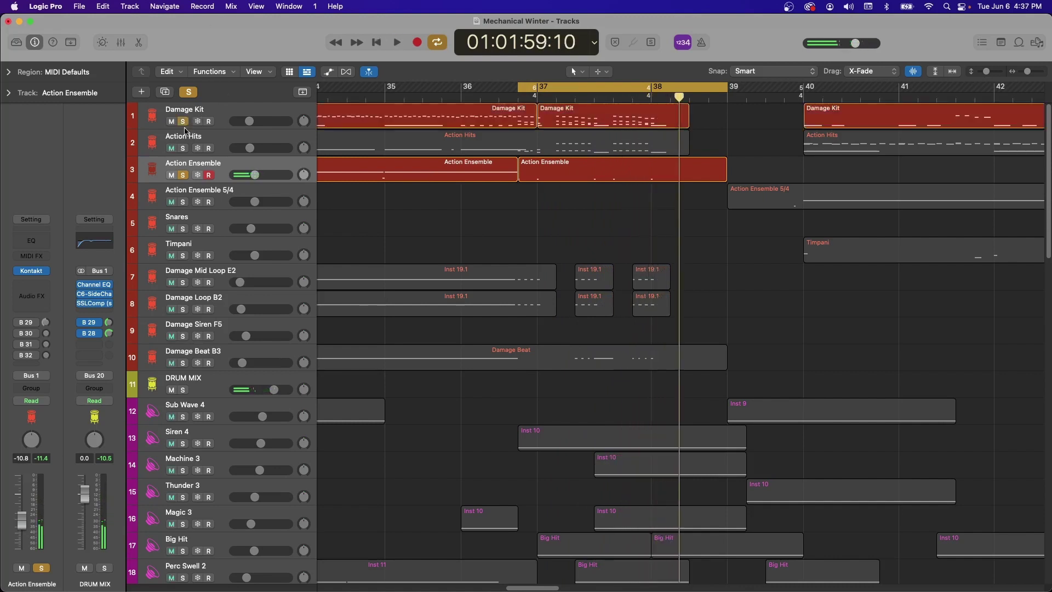
left_click(182, 148)
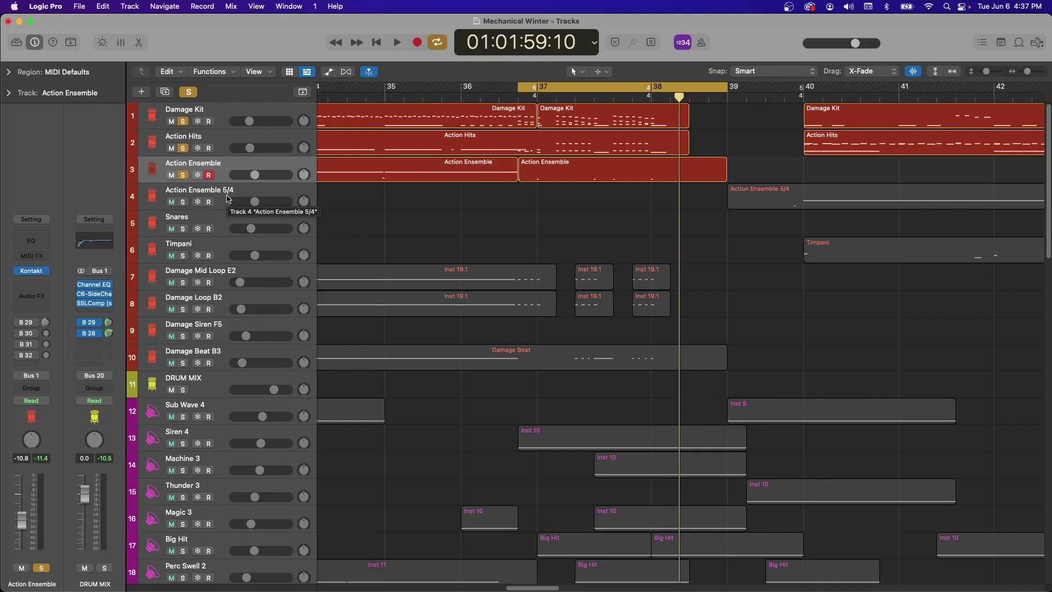
key("space")
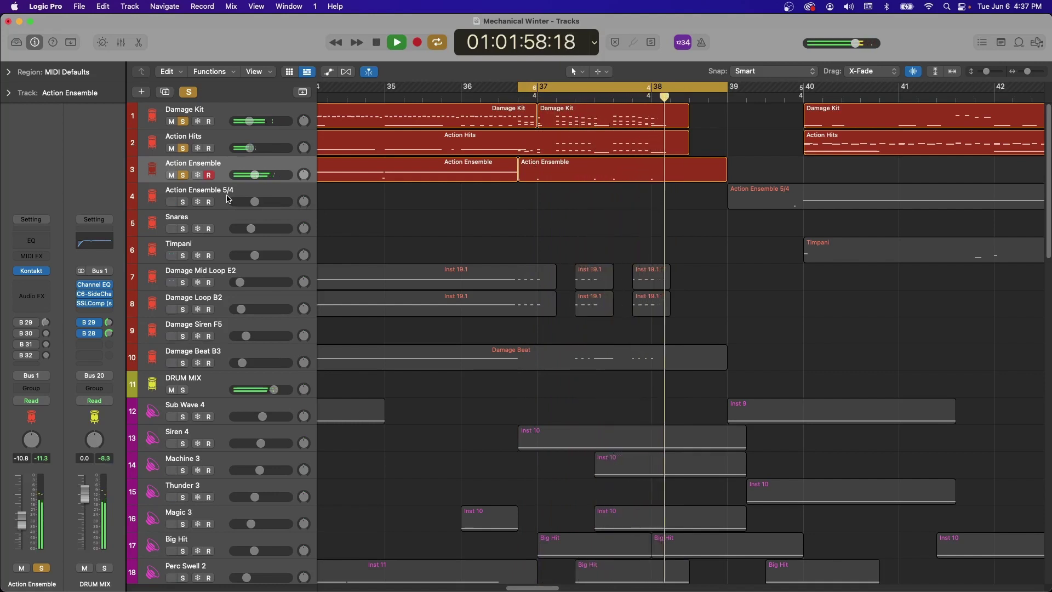
key("space")
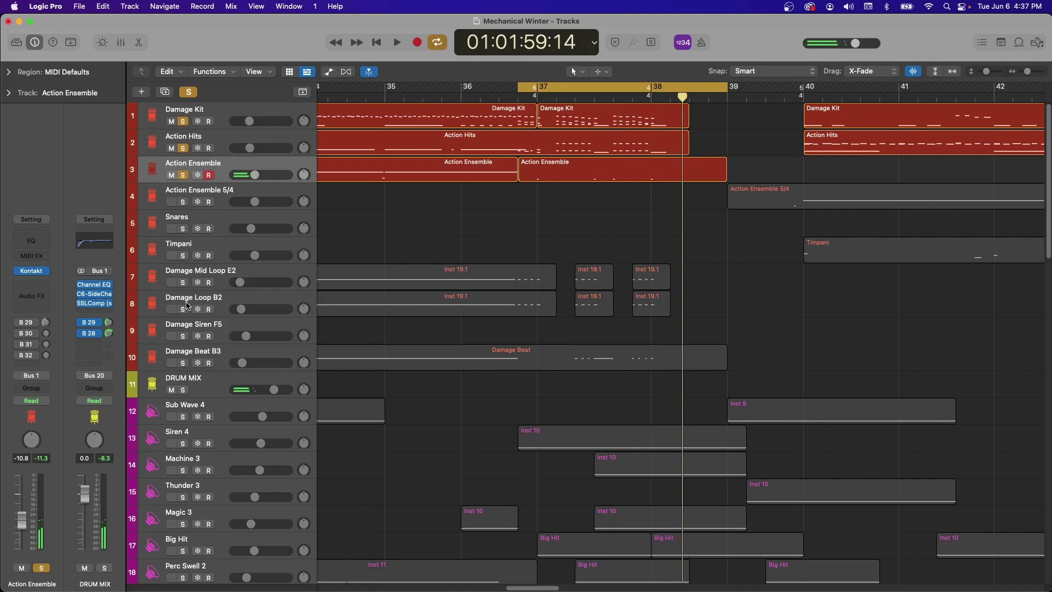
Step: Solo Damage Mid Loop E2, Damage Loop B2 and Damage Beat B3, and unsolo Damage Kit
left_click(183, 283)
left_click(183, 310)
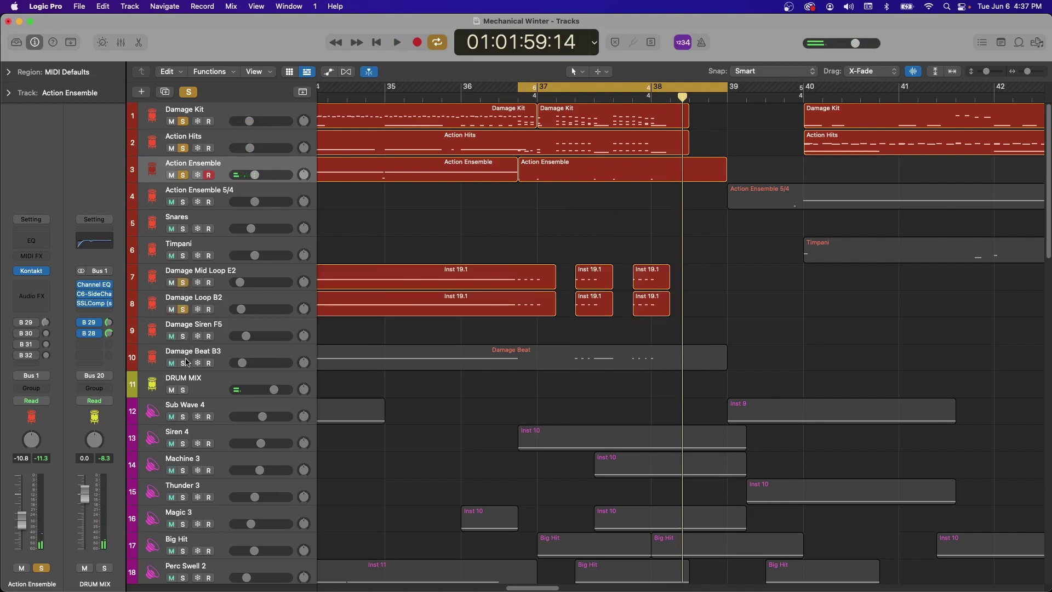
left_click(183, 363)
left_click(183, 121)
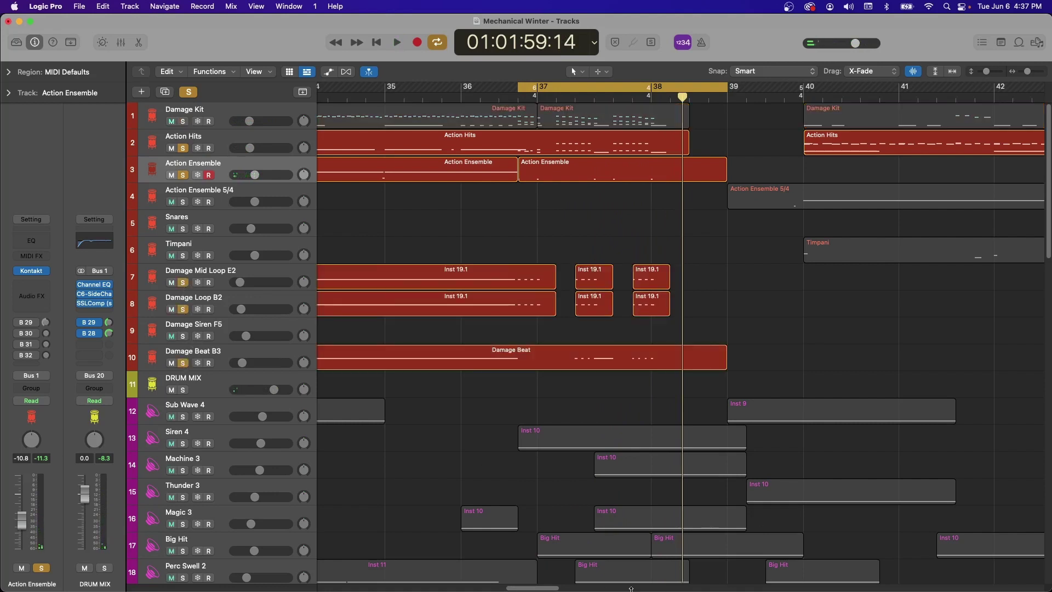
Step: Play only the three soloed Damage loop and beat tracks from bar 33, with cycling off and Action Hits and Action Ensemble unsoloed
scroll(529, 588, "left", 5)
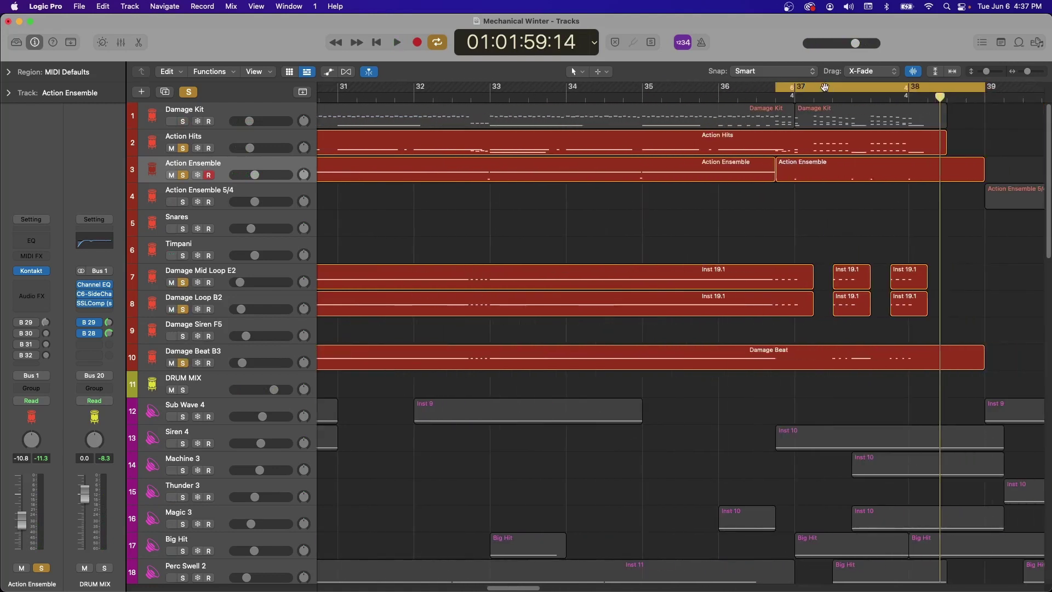
left_click(824, 88)
left_click(488, 98)
left_click(183, 148)
left_click(183, 175)
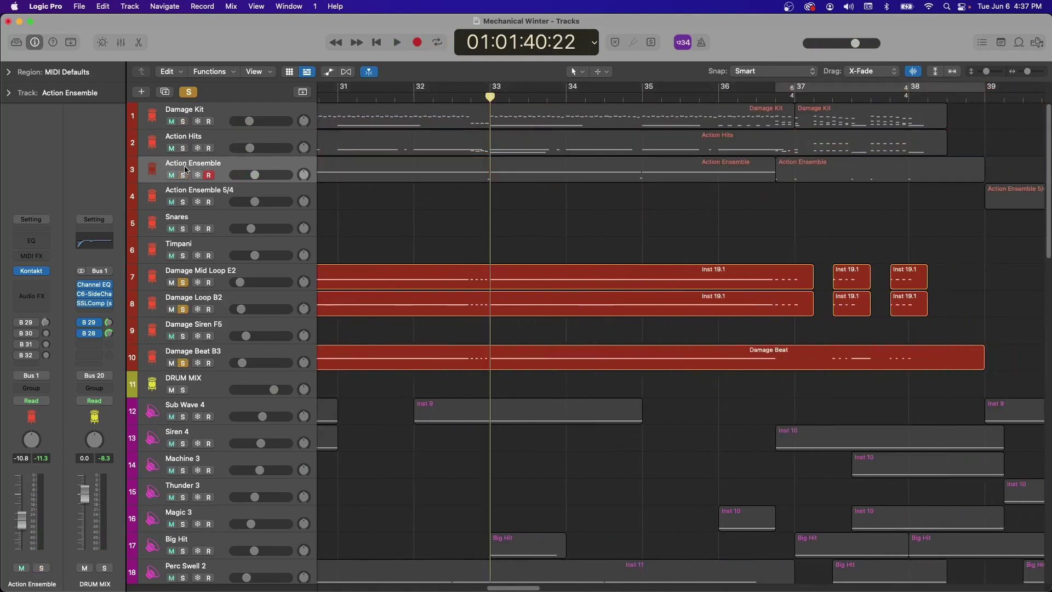
key("space")
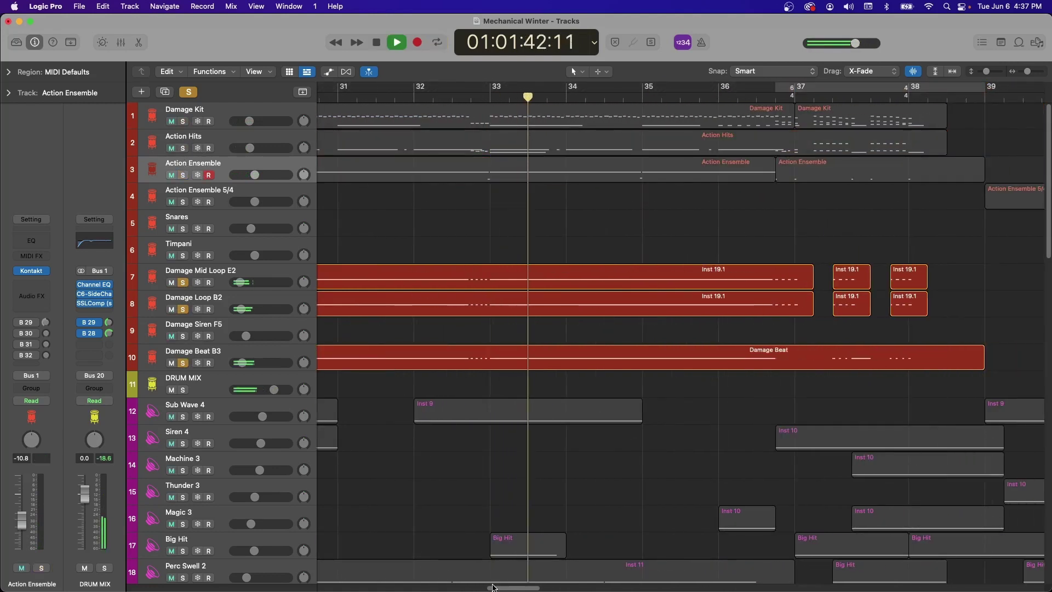
scroll(454, 586, "right", 2)
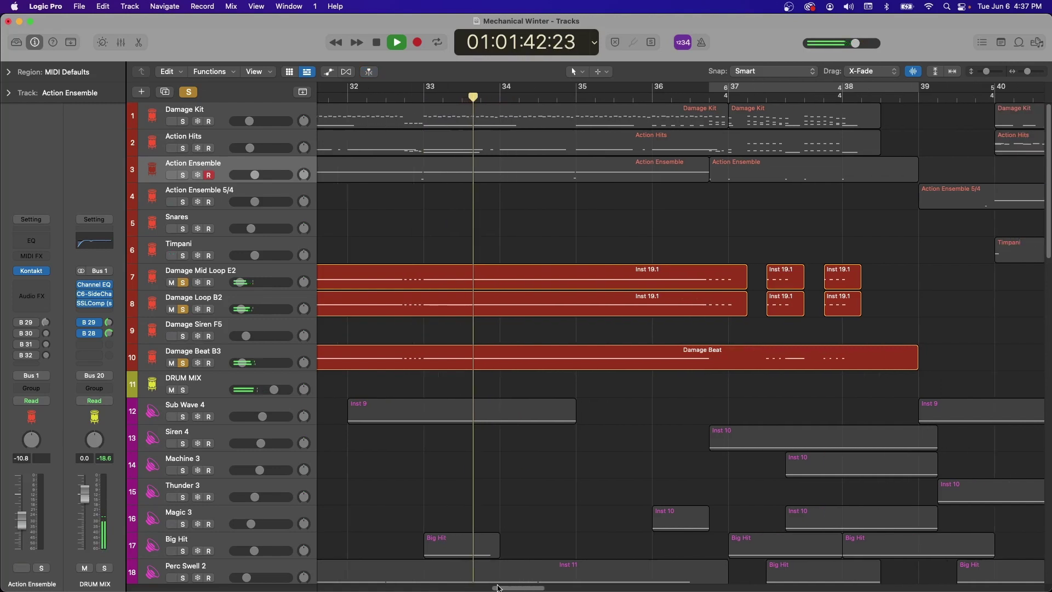
Step: Switch the solos during playback to audition Damage Mid Loop E2 alone and Damage Loop B2 alone
left_click(183, 362)
left_click(183, 309)
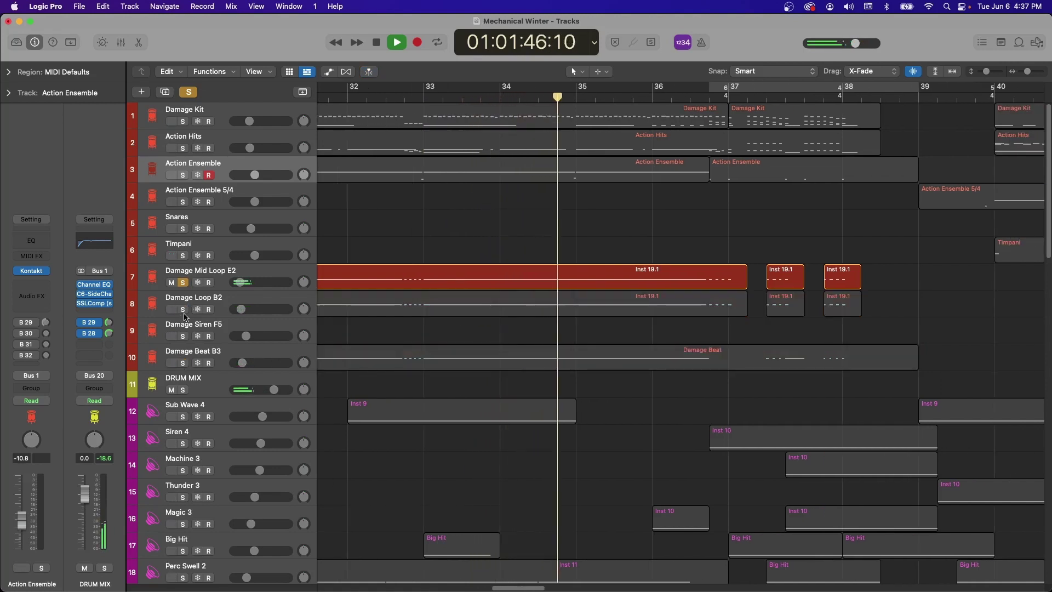
left_click(183, 309)
left_click(183, 287)
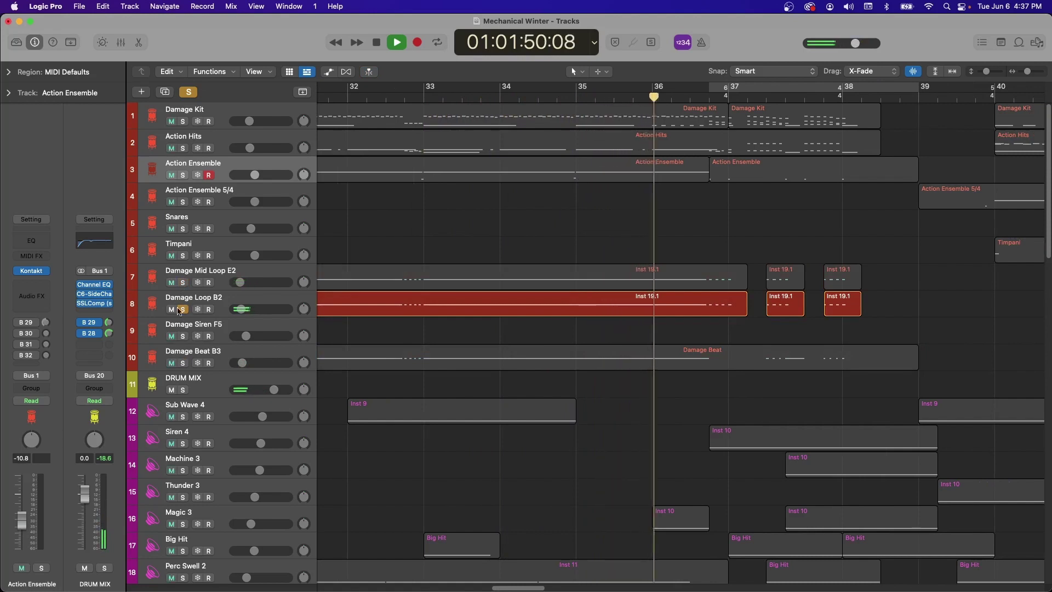
Step: Add Damage Beat B3 to the solo, stop playback, and unsolo Damage Loop B2
left_click(183, 362)
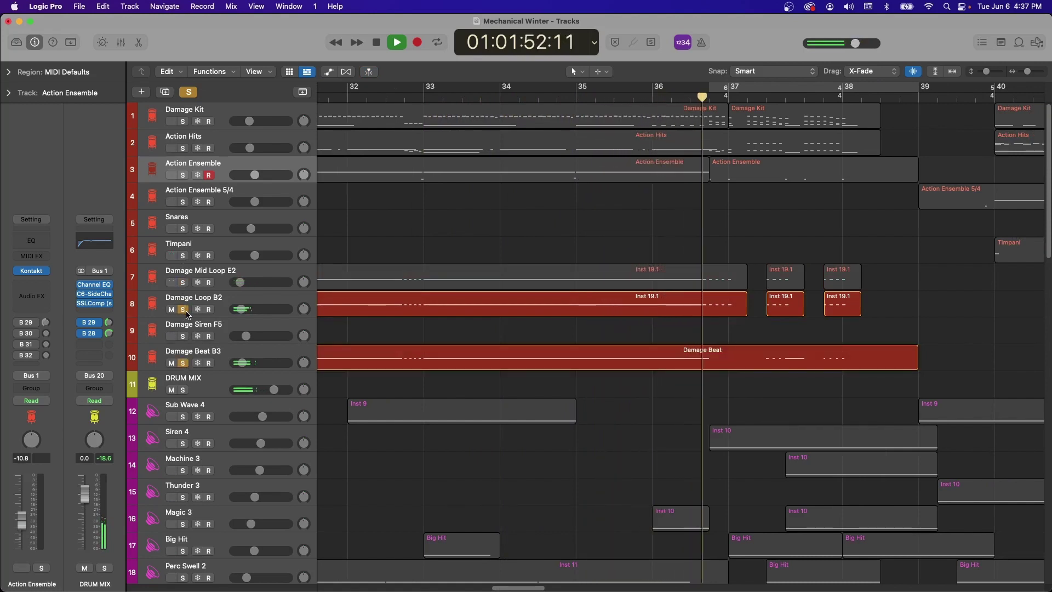
key("space")
left_click(183, 310)
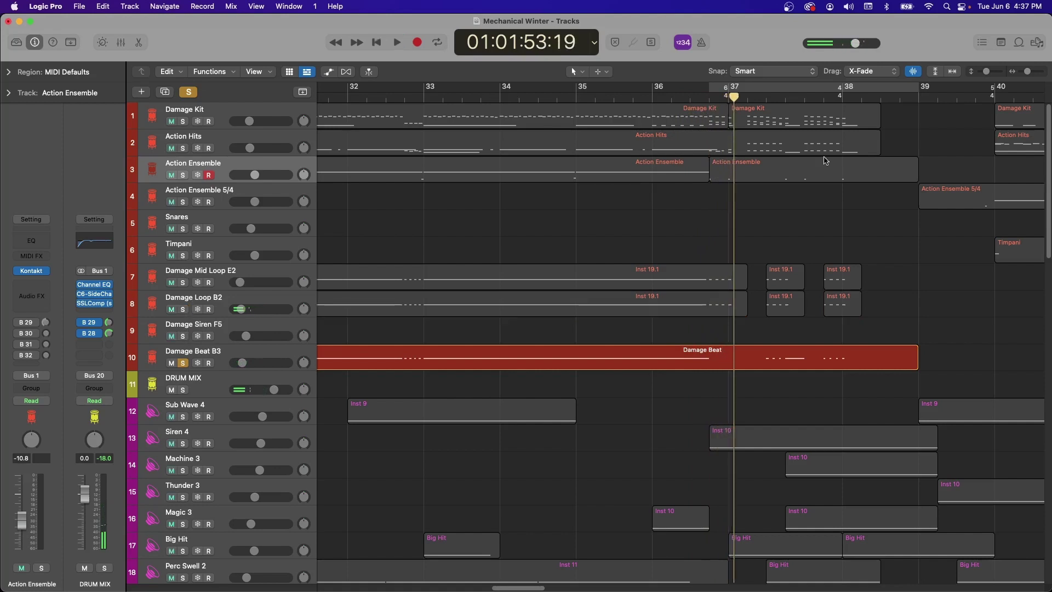
Step: Solo Damage Mid Loop E2 and Damage Loop B2 without Damage Beat B3 and play them from just before bar 37
left_click(708, 95)
left_click_drag(182, 283, 182, 296)
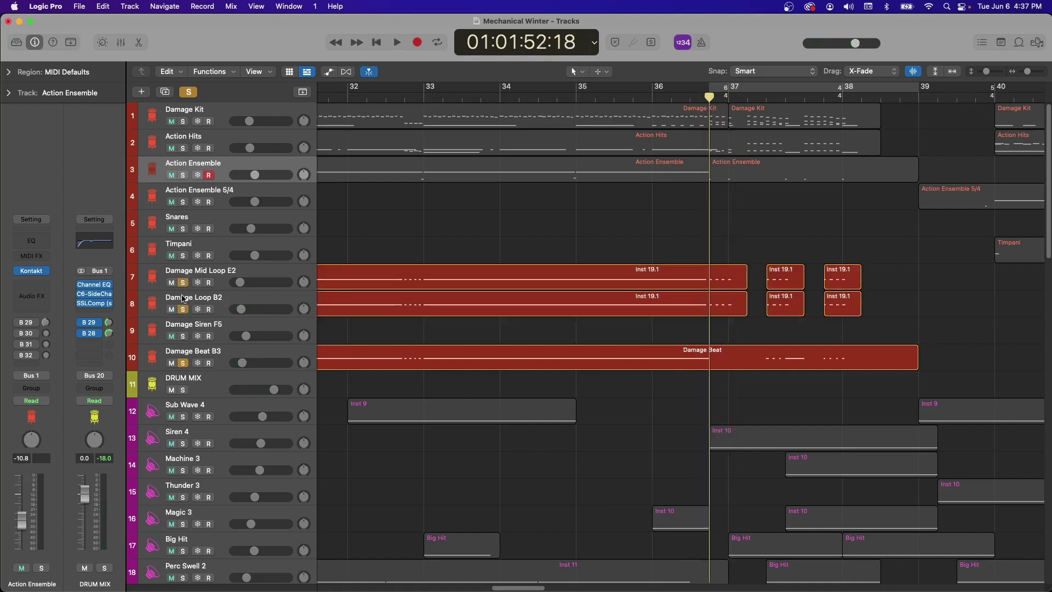
left_click(187, 366)
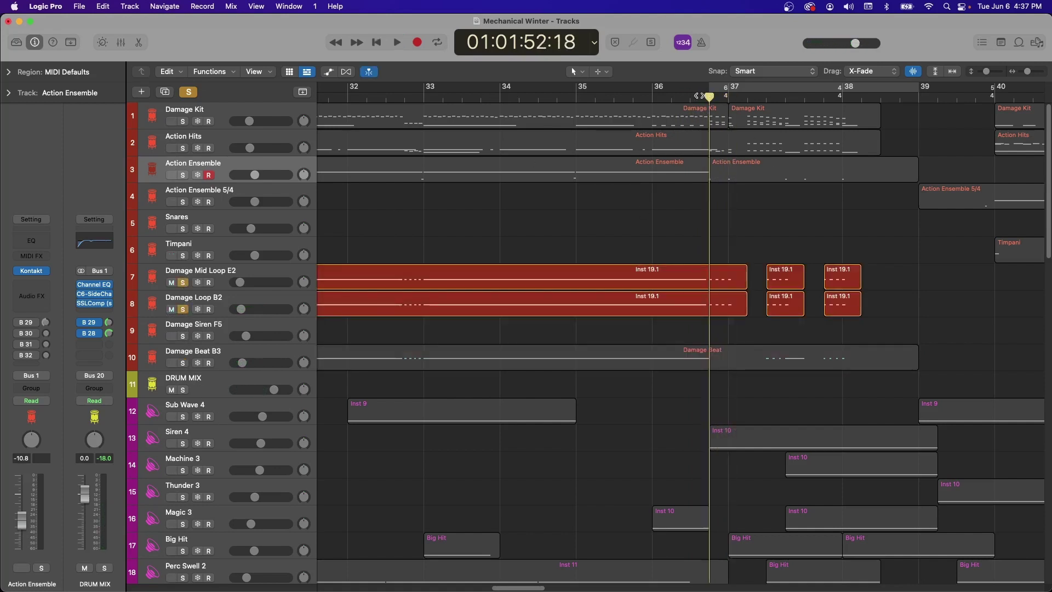
key("space")
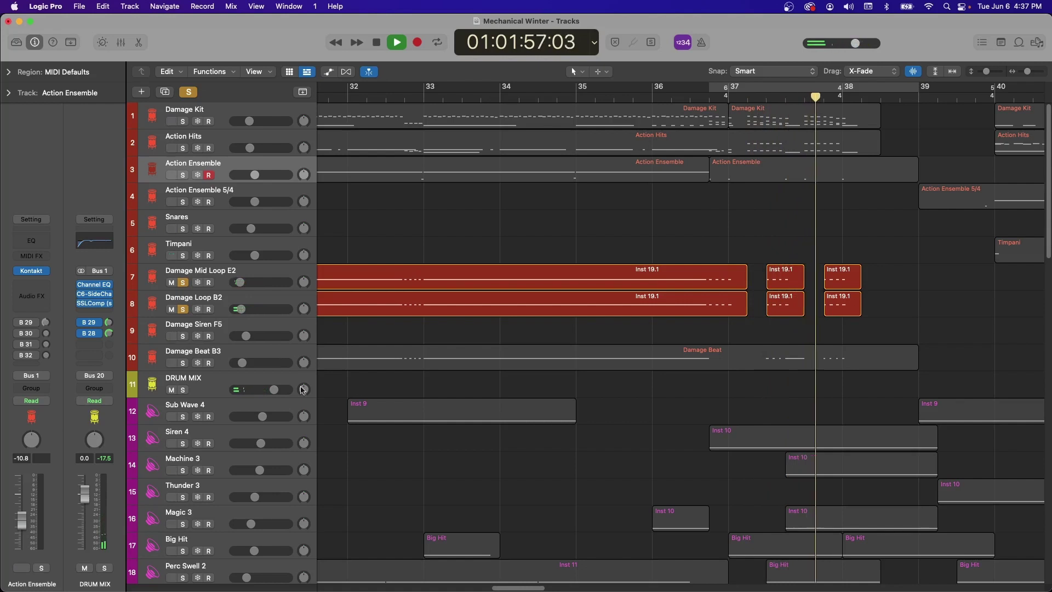
key("space")
Step: Add Damage Beat B3 to the soloed Damage loops and play the three together from the middle of bar 37
left_click(184, 363)
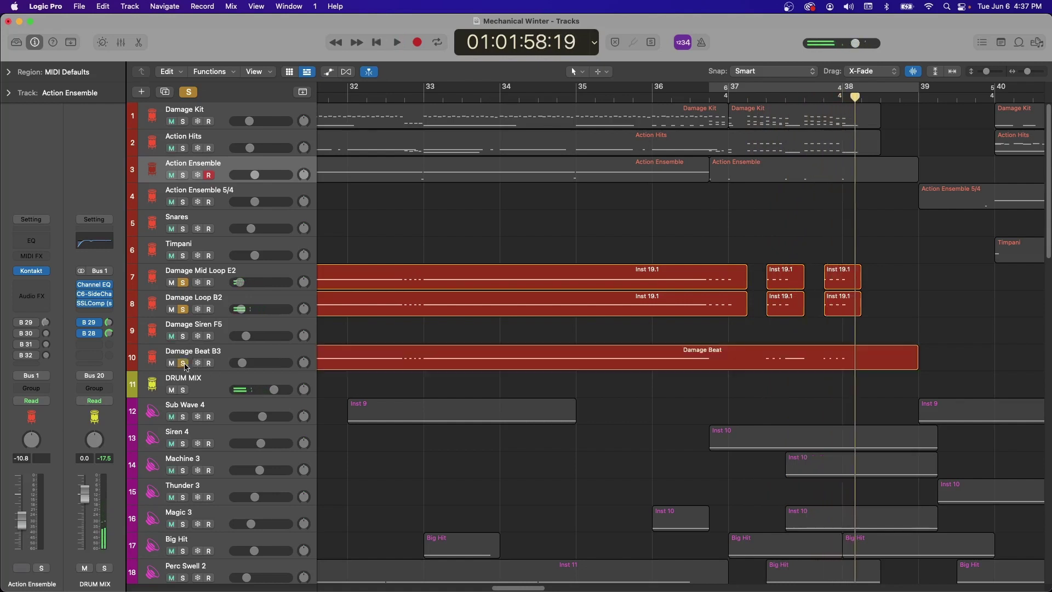
left_click_drag(854, 97, 765, 97)
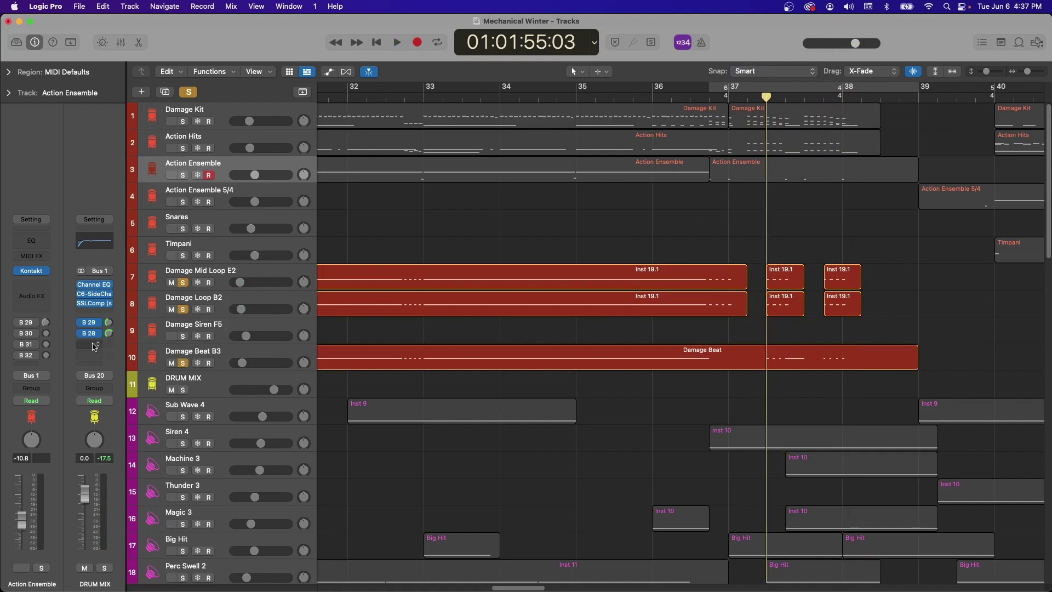
key("space")
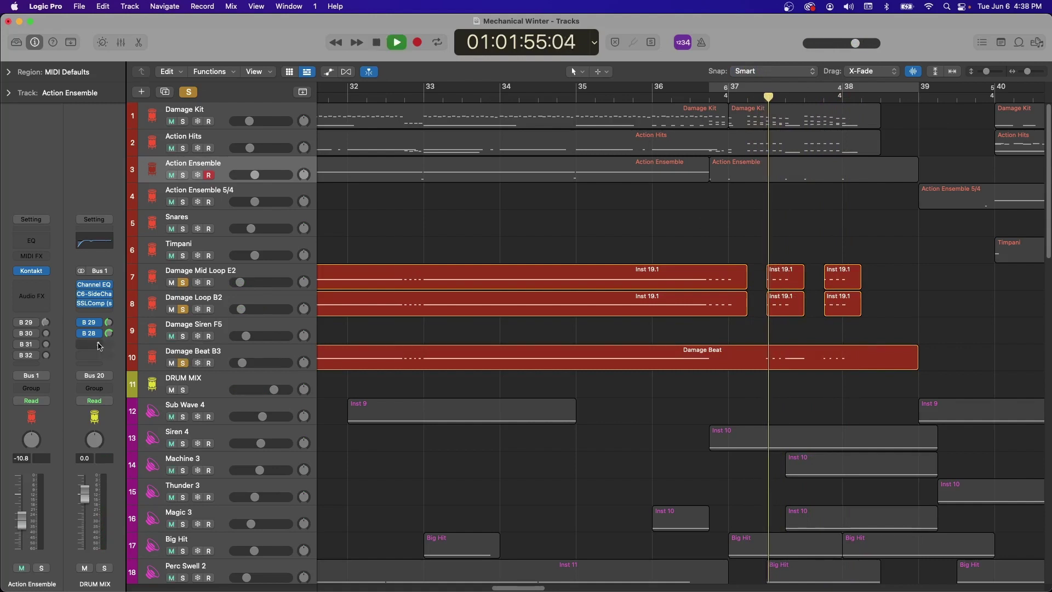
key("space")
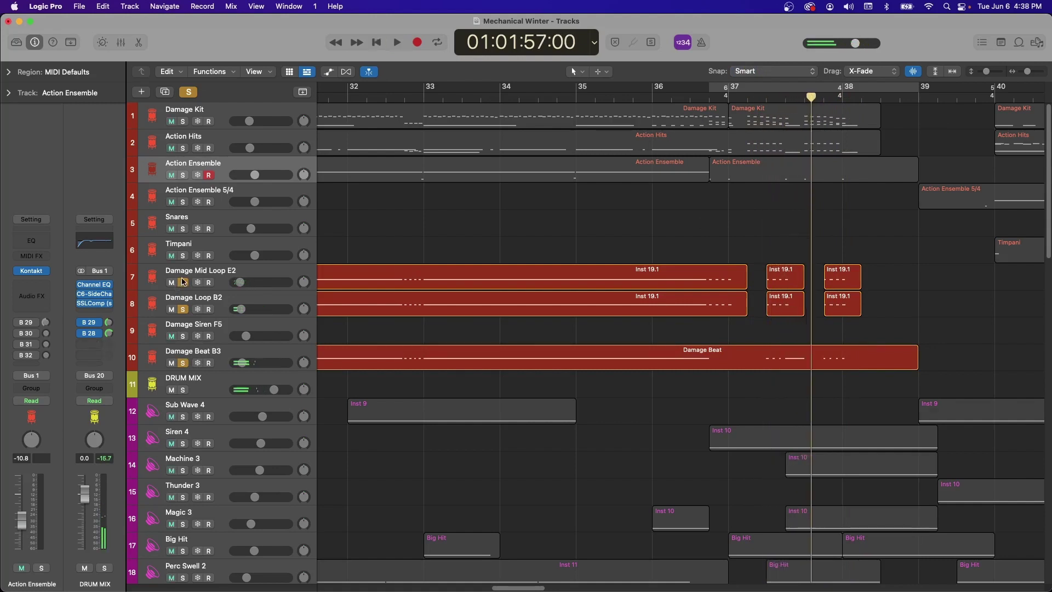
Step: Unsolo Damage Mid Loop E2 and Damage Loop B2, and play Damage Beat B3 alone from the middle of bar 37
left_click(183, 282)
left_click(183, 308)
left_click(766, 97)
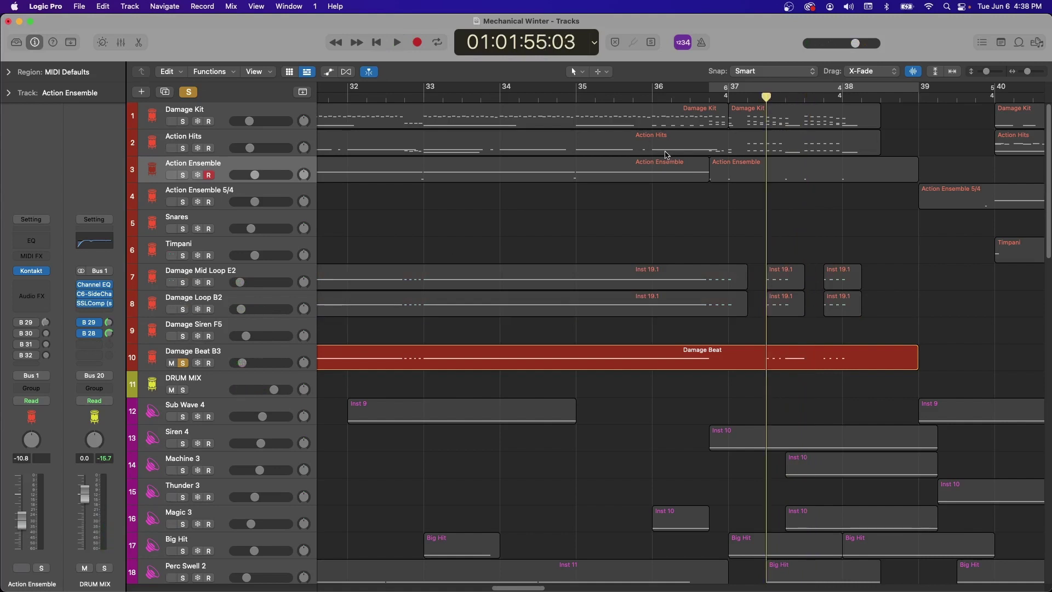
left_click(804, 99)
left_click(761, 100)
key("space")
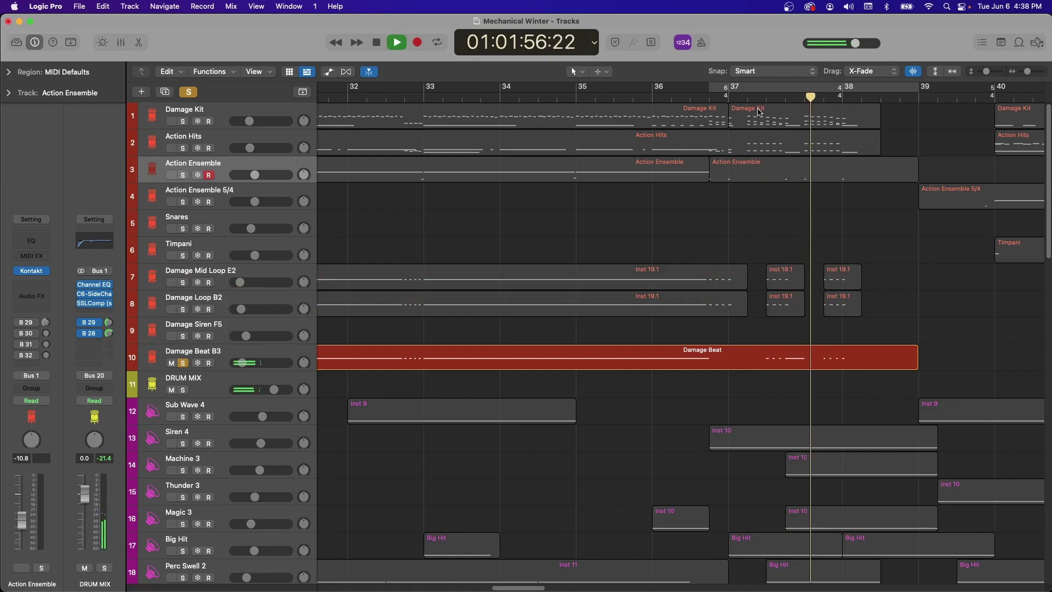
key("space")
Step: Solo all ten drum tracks from Damage Kit to Damage Beat B3 and play them from just before bar 37
left_click_drag(192, 115, 192, 331)
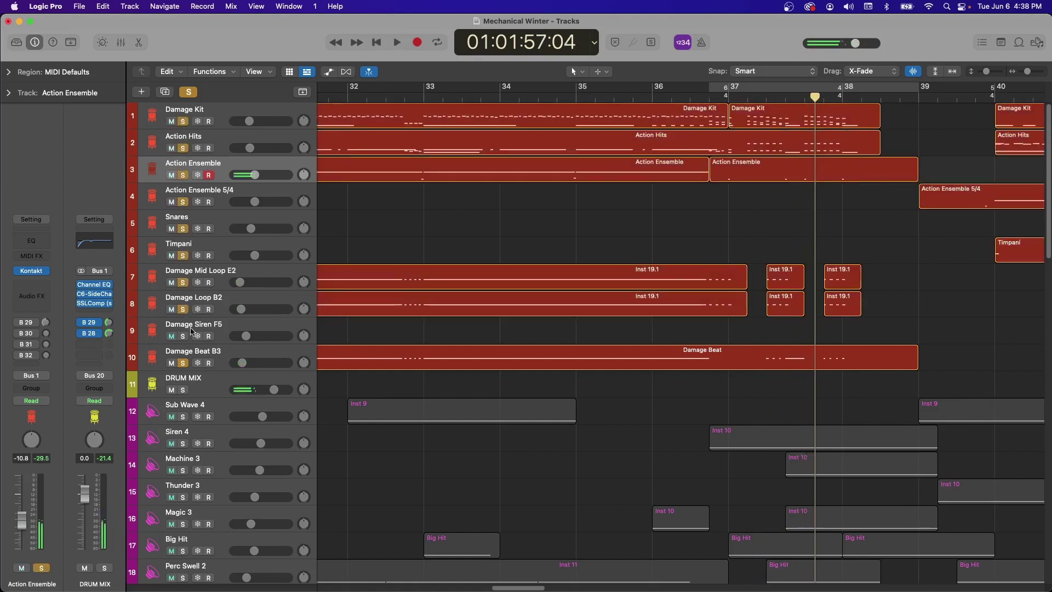
left_click(707, 100)
key("space")
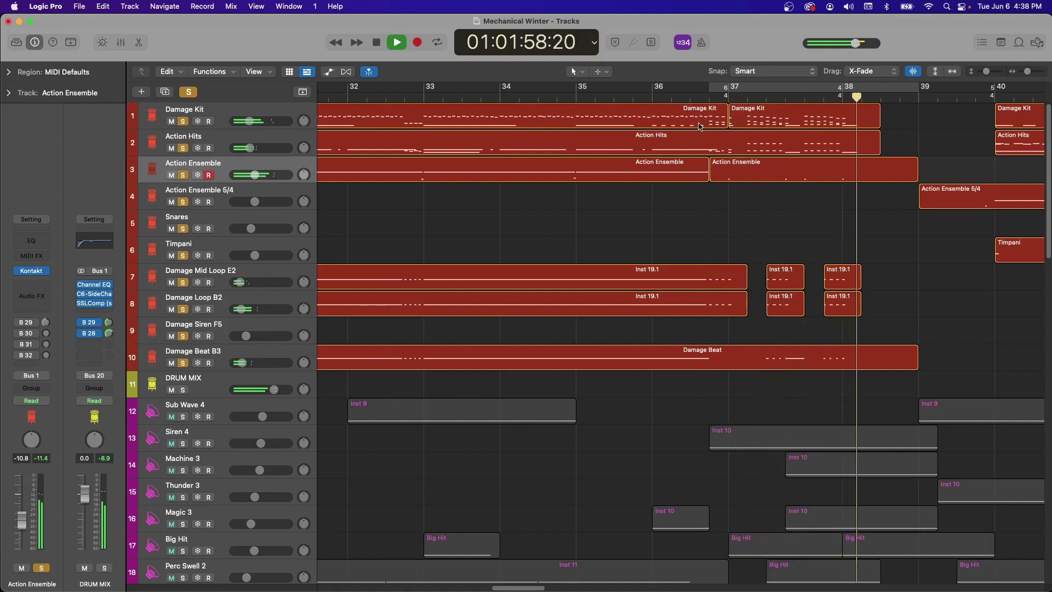
key("space")
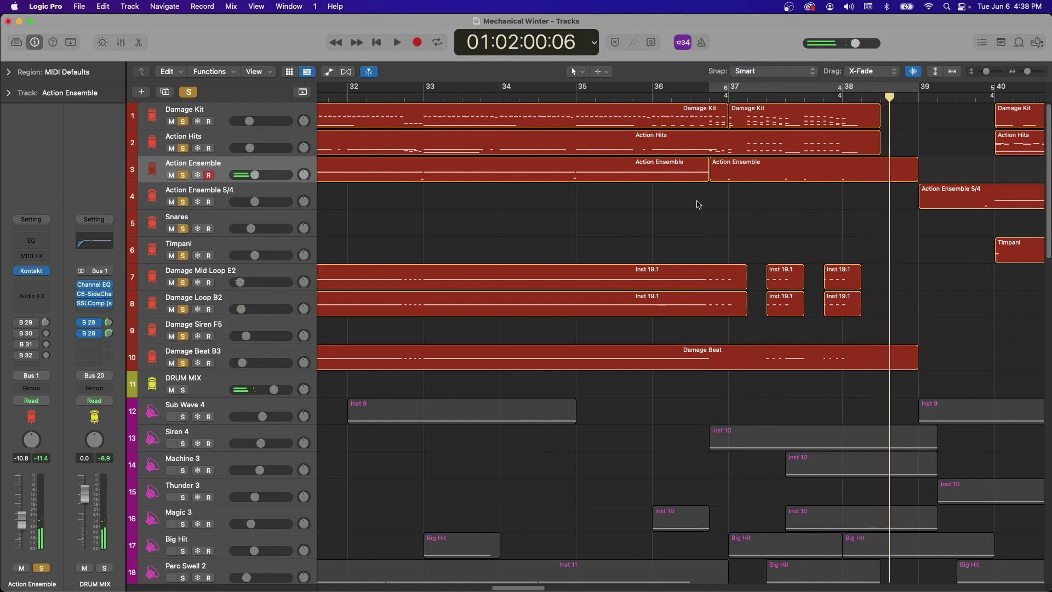
Step: Examine the Kontakt instrument loaded on the Damage Mid Loop E2 track and close its window
scroll(699, 205, "down", 1)
left_click(200, 273)
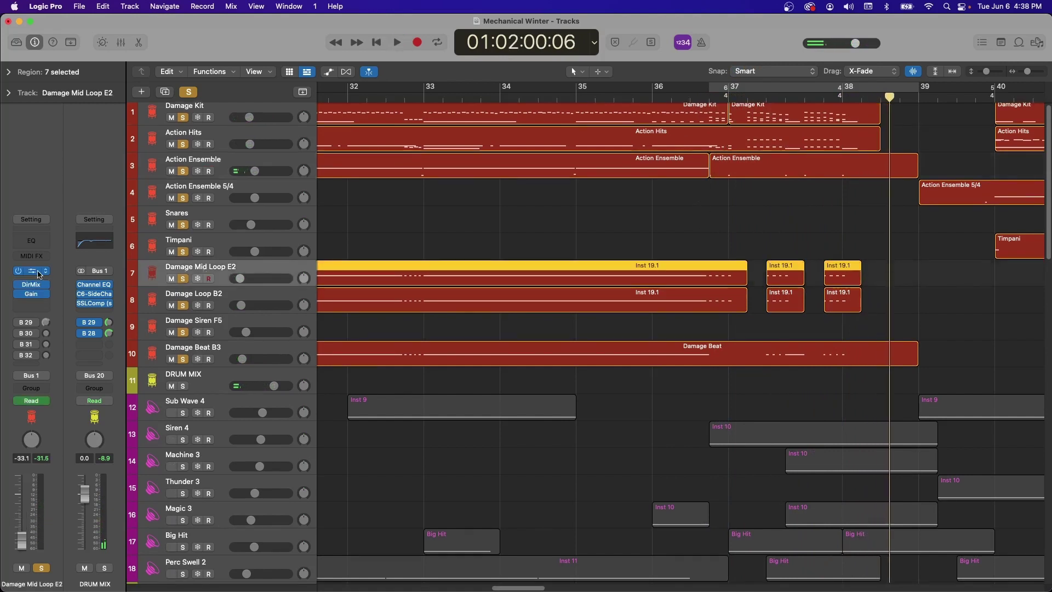
key("v")
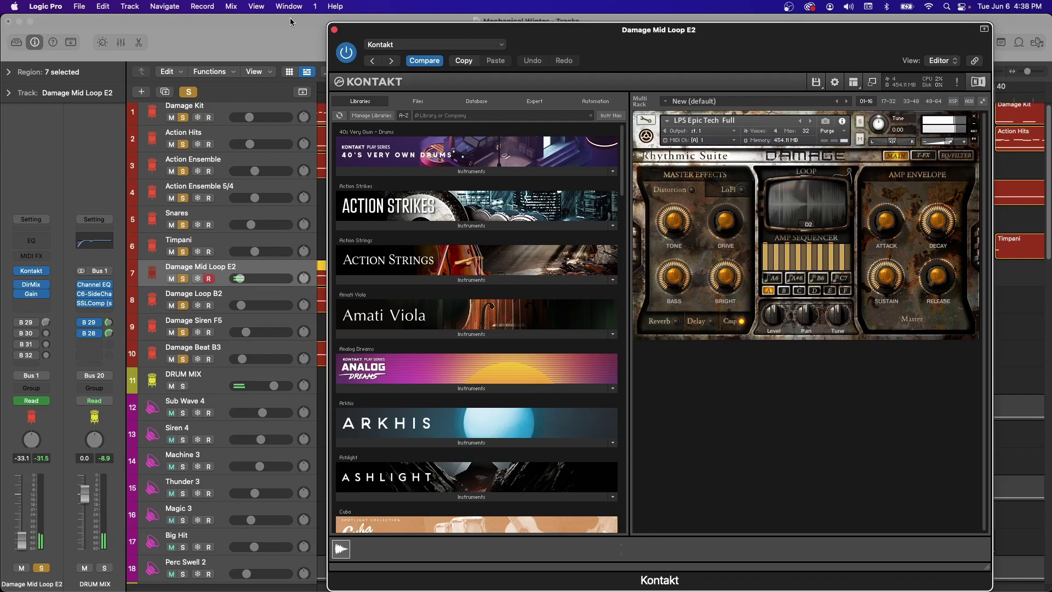
left_click(334, 30)
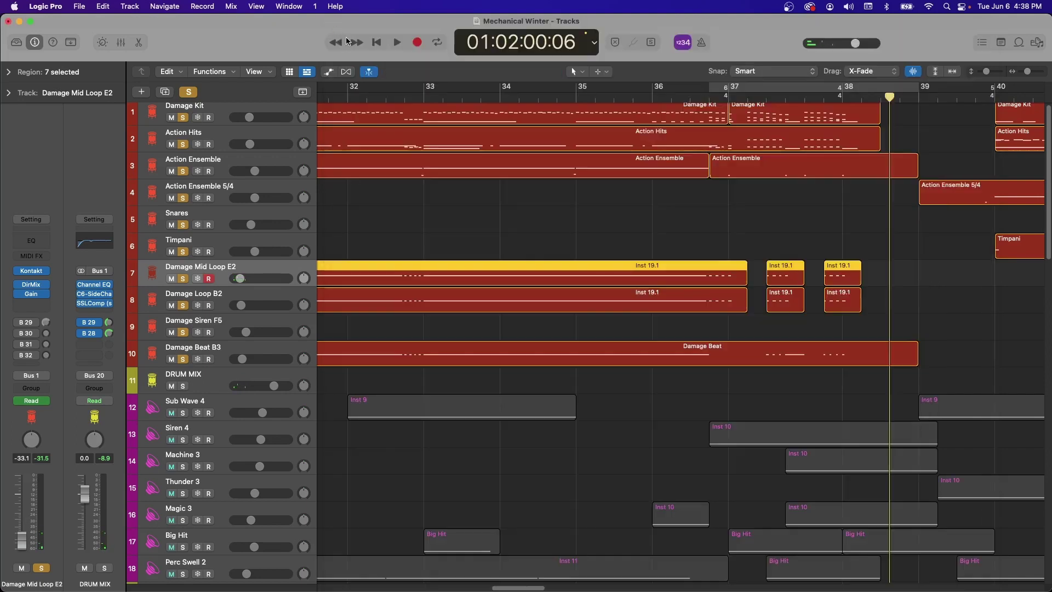
Step: Clear all track solos and solo only the DRUM MIX track
left_click(191, 91)
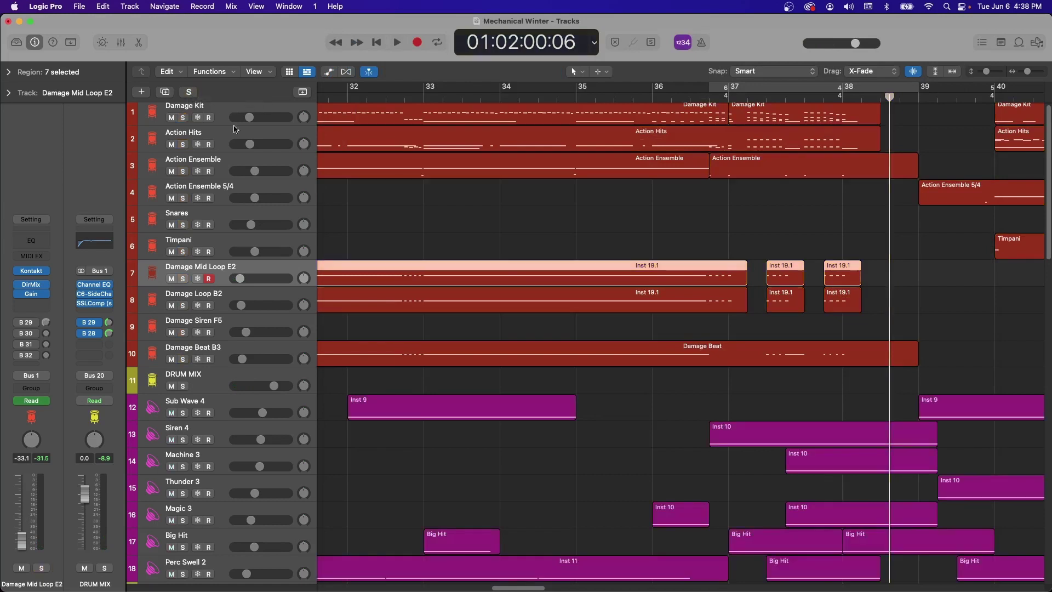
scroll(574, 231, "down", 5)
scroll(649, 231, "up", 5)
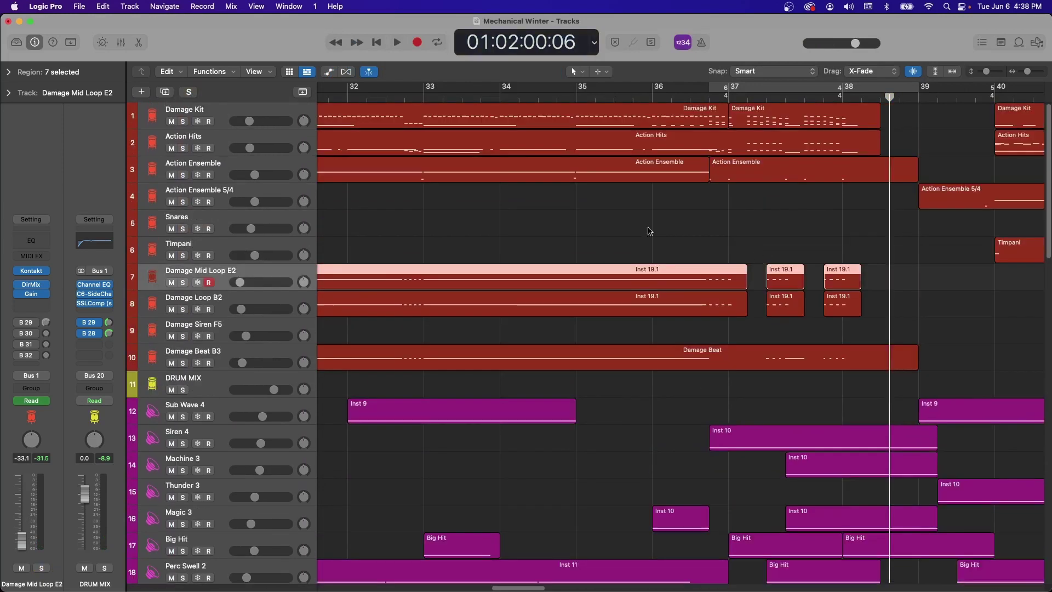
left_click(183, 390)
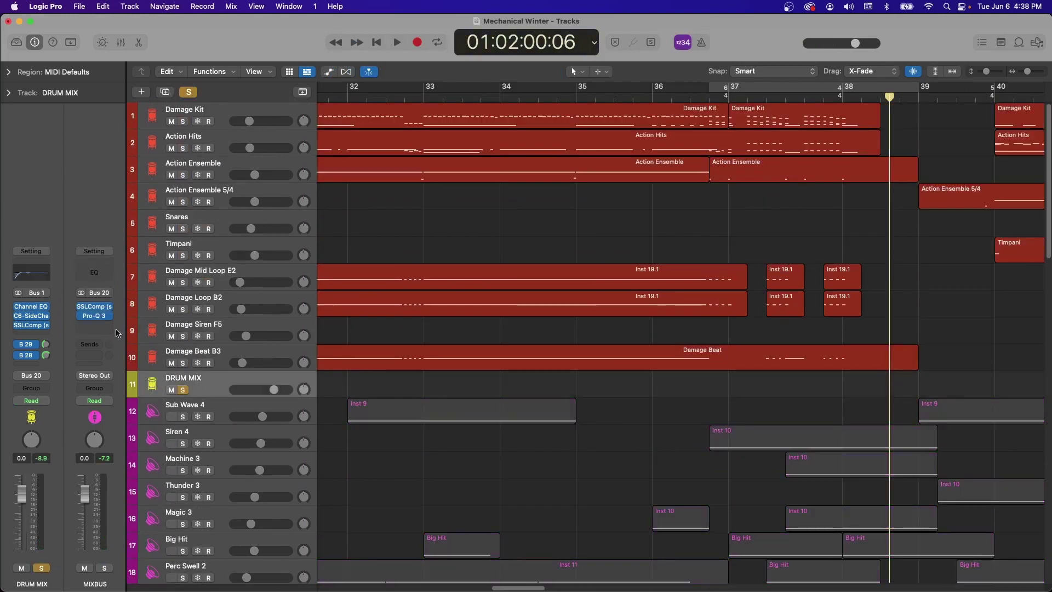
Step: Inspect the DRUM MIX sends to Room and Smash, including the Virtual Mix Rack plug-in on the Smash bus
left_click(29, 346)
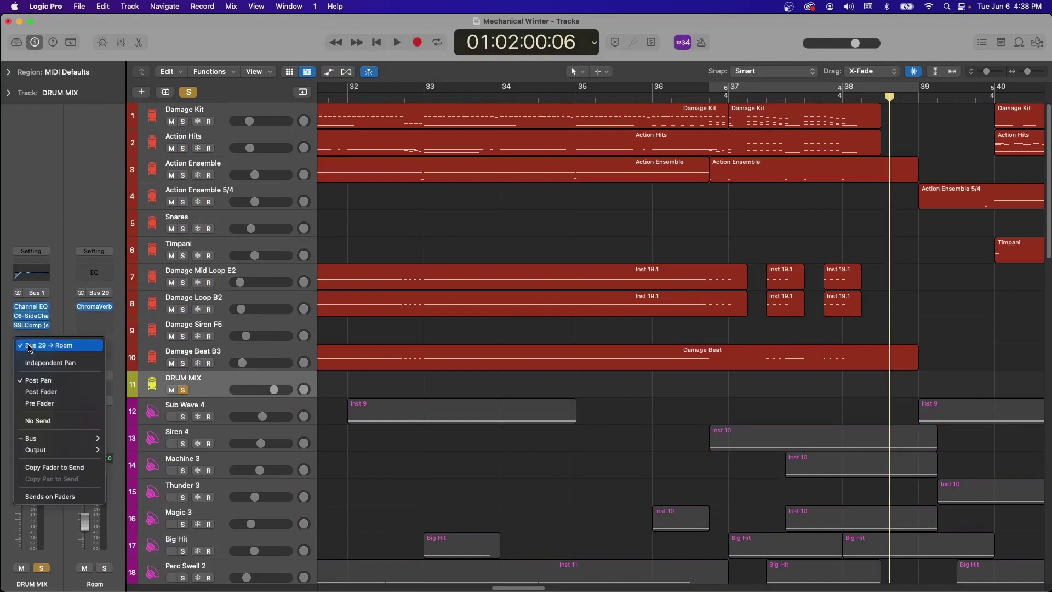
left_click(88, 213)
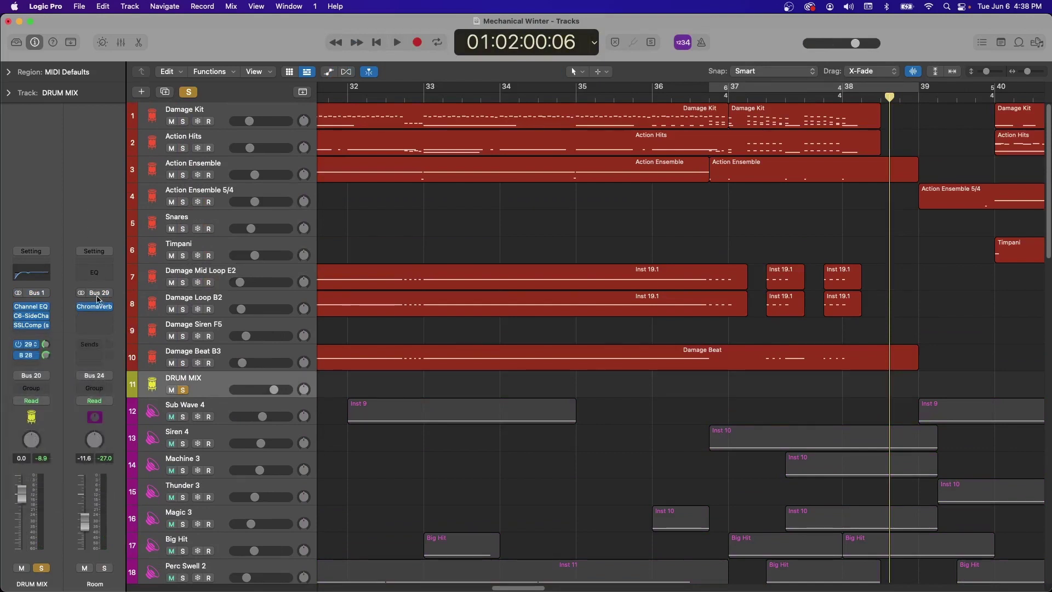
left_click(28, 356)
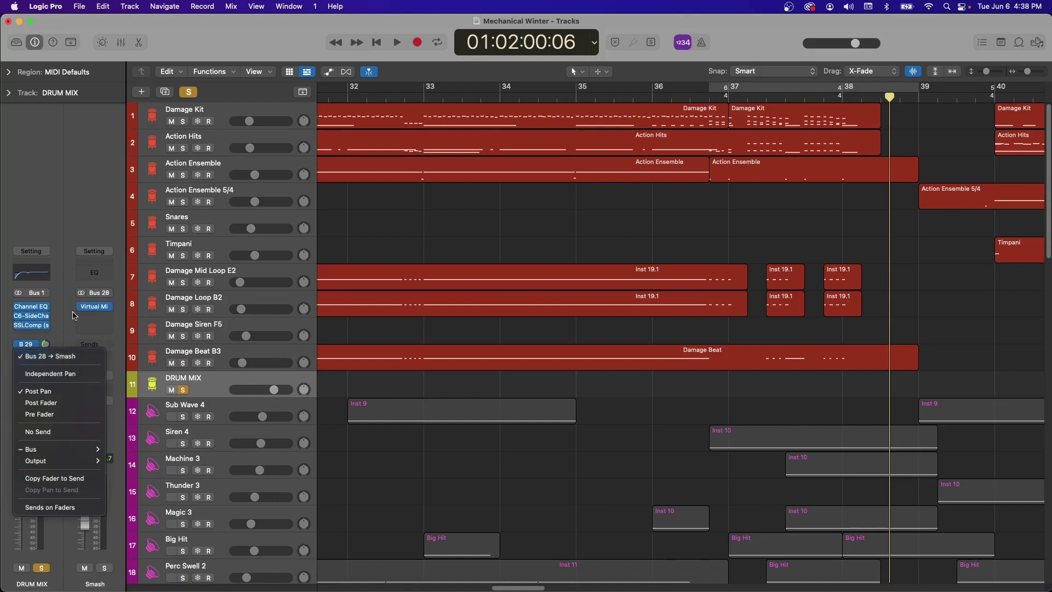
left_click(43, 261)
left_click(99, 309)
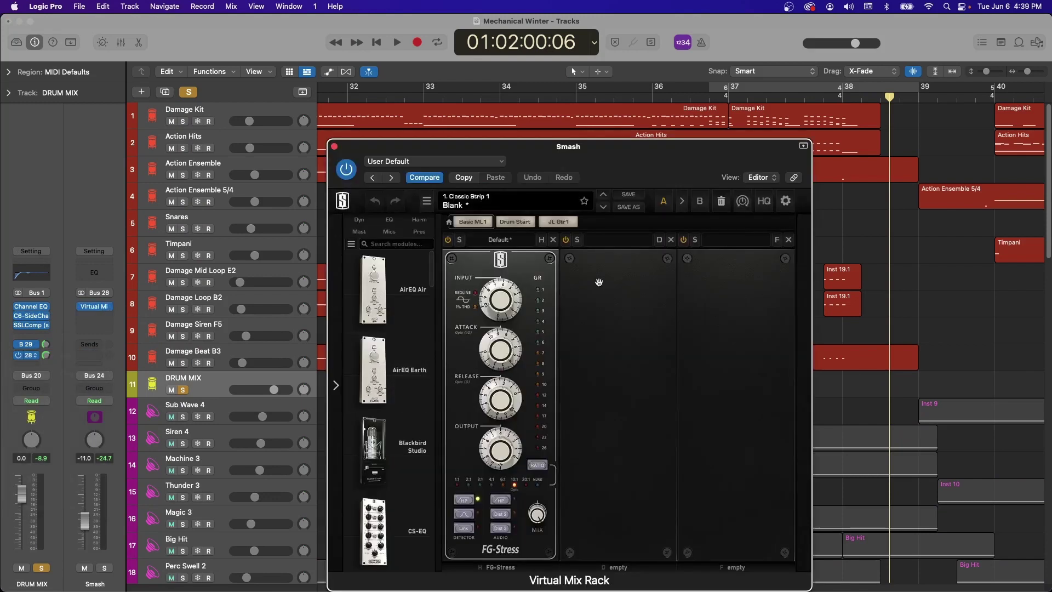
left_click(335, 148)
Step: Solo the IMPACT MIX track in place of DRUM MIX
scroll(143, 473, "down", 5)
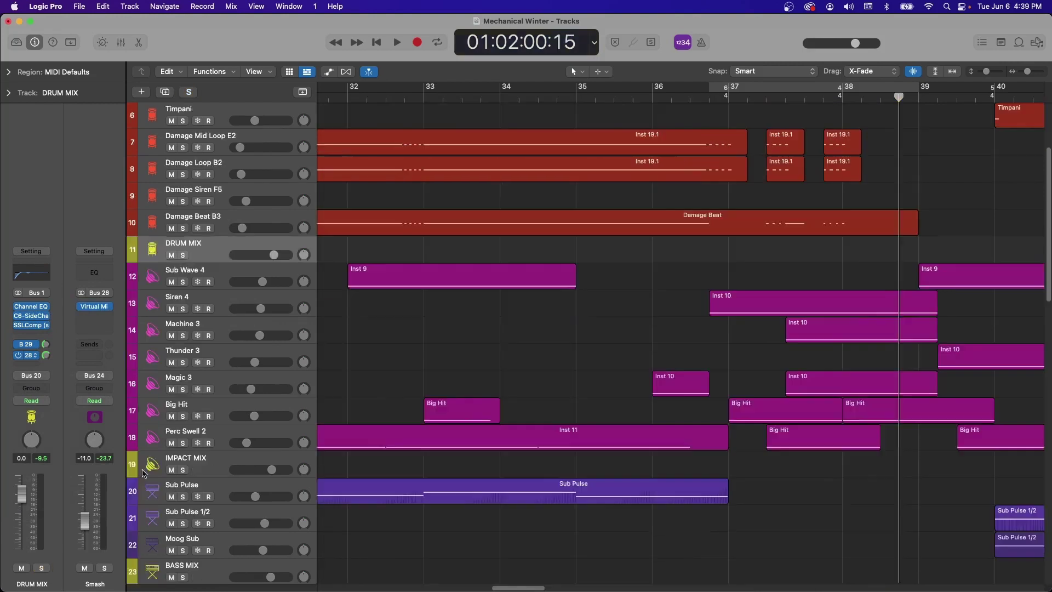
left_click(183, 470)
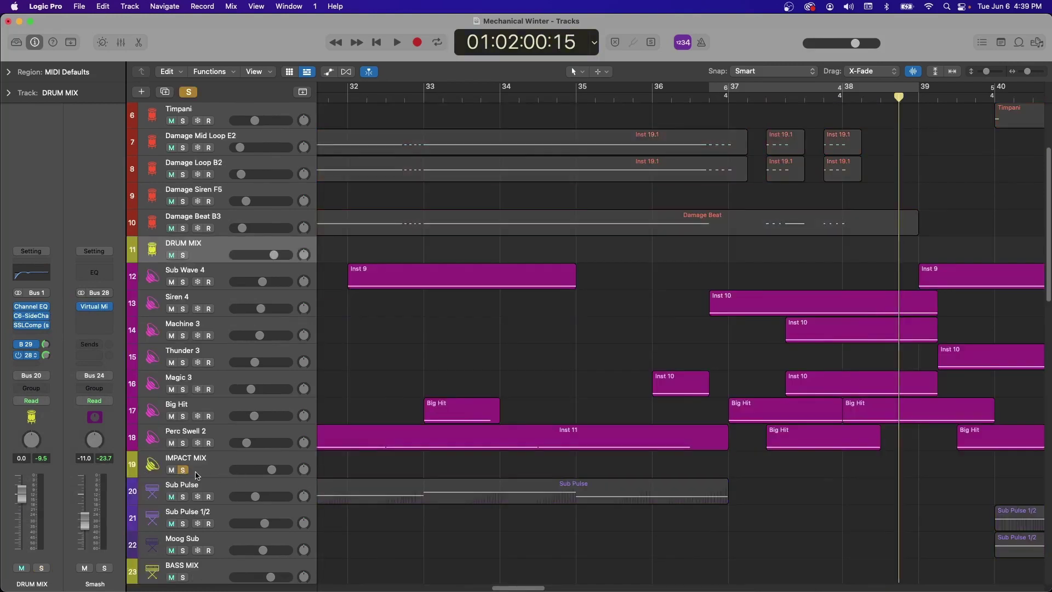
Step: Select the M-MIN DRM bus track and bypass its kHs Trance plug-in
scroll(198, 475, "down", 20)
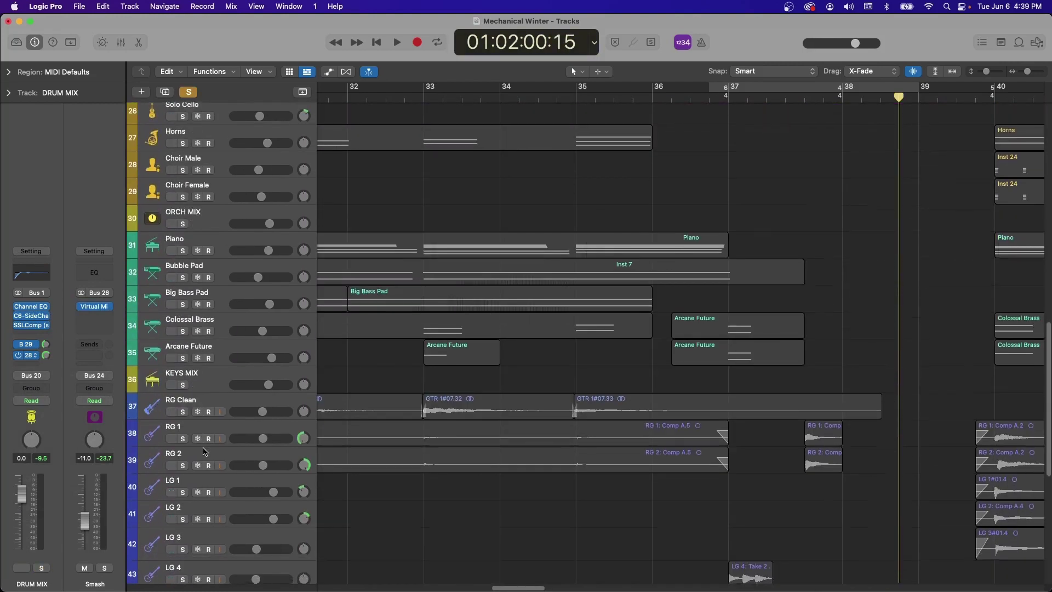
scroll(203, 451, "down", 12)
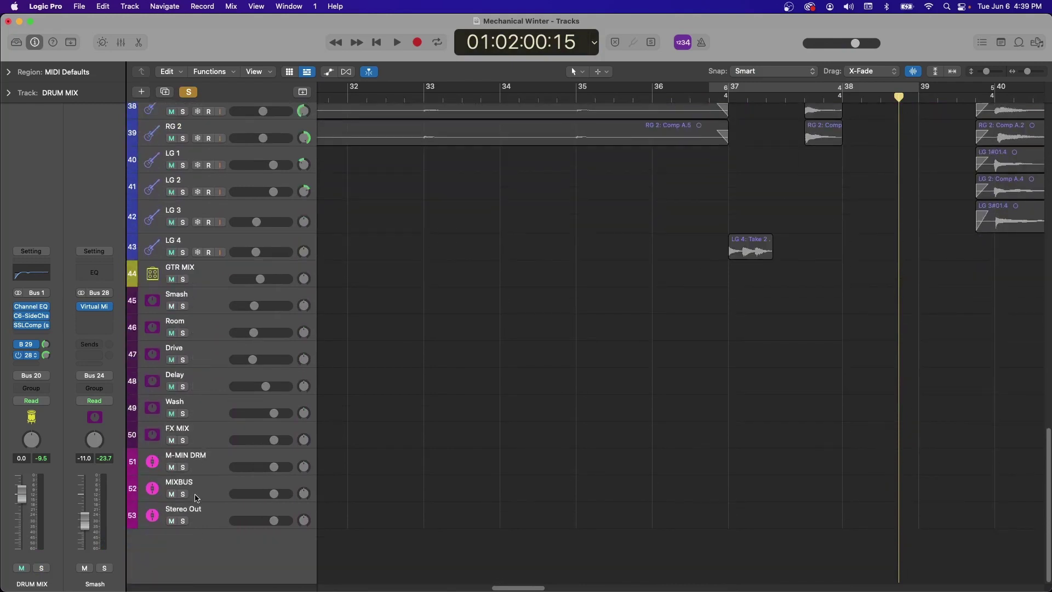
left_click(219, 466)
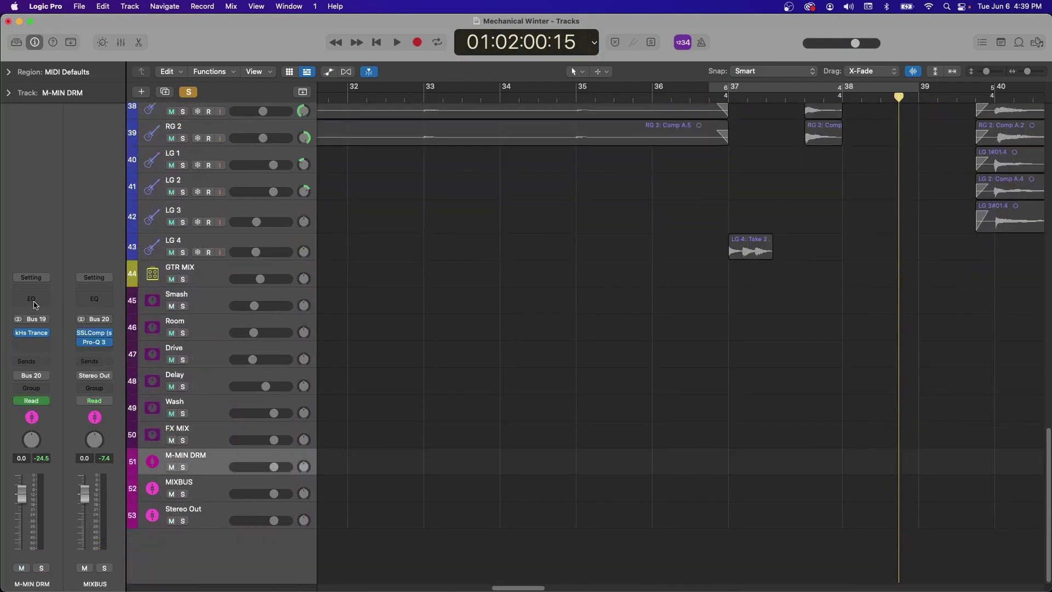
Step: Play the soloed impact tracks from just before bar 37 to bar 39
scroll(652, 400, "up", 19)
scroll(652, 402, "up", 16)
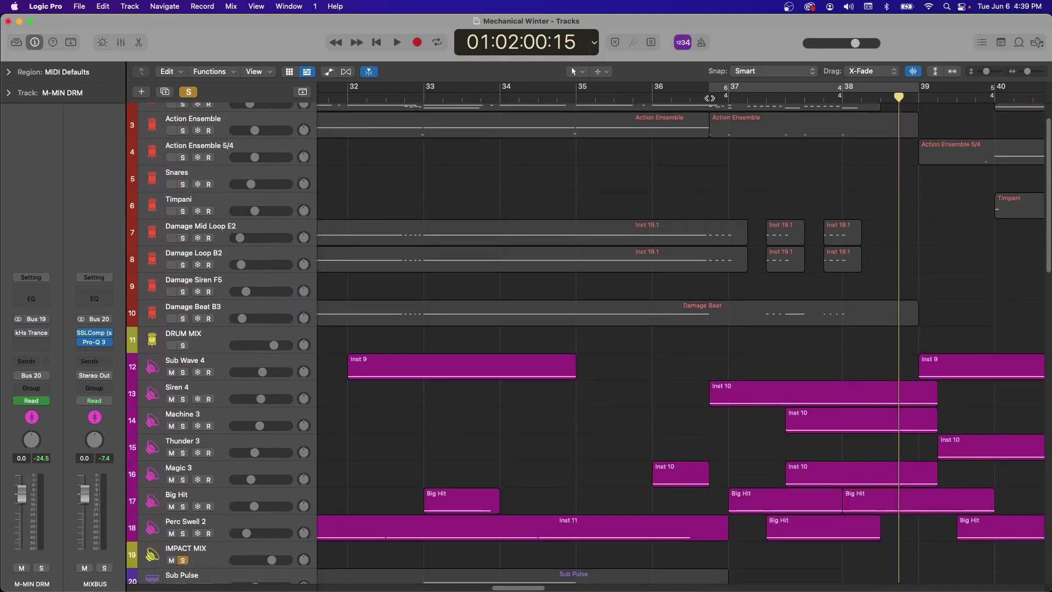
left_click(709, 98)
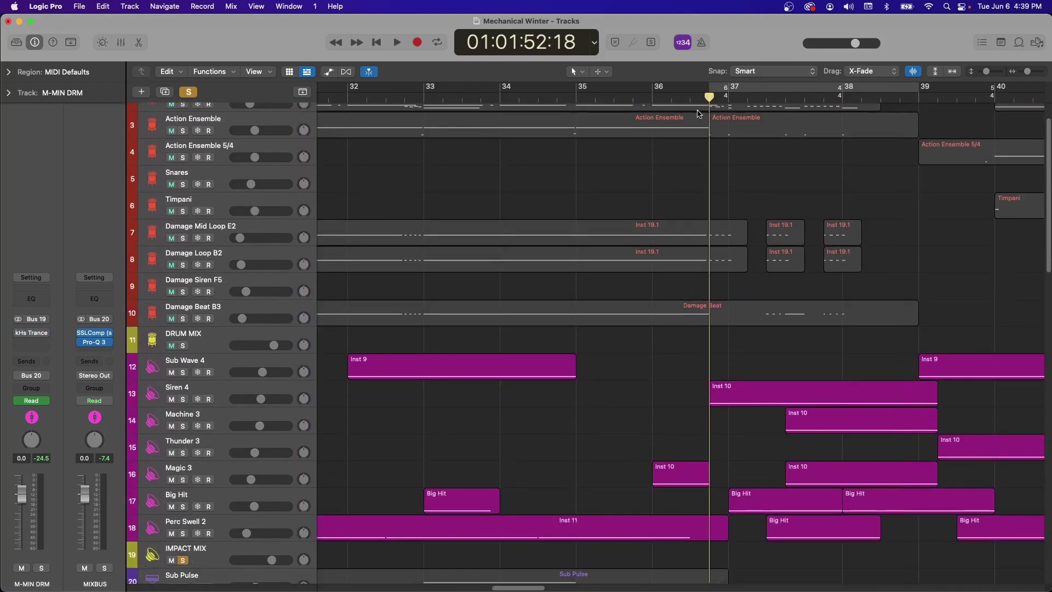
key("space")
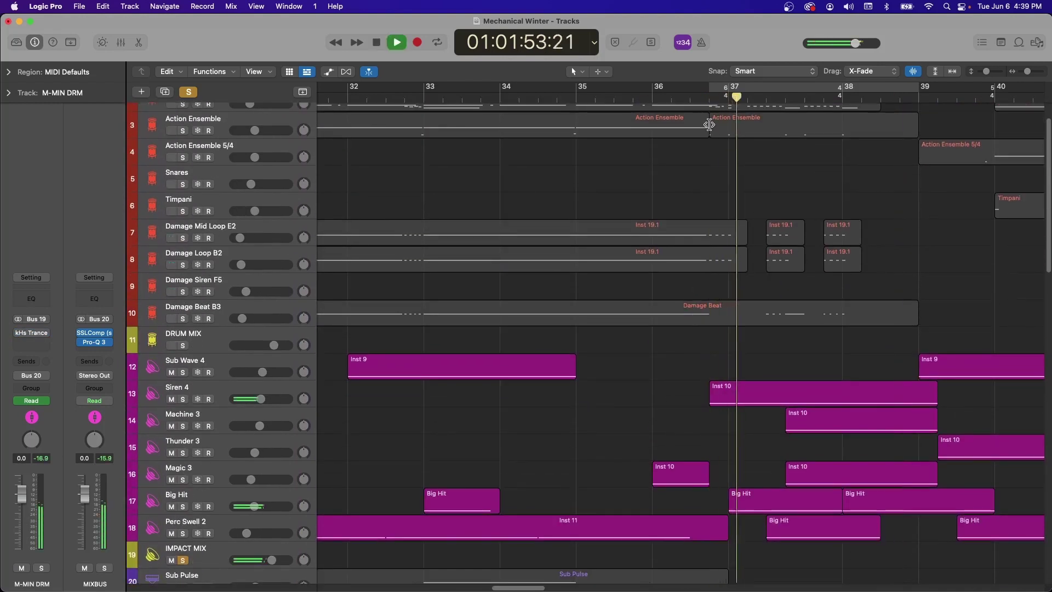
scroll(794, 277, "up", 3)
scroll(793, 277, "down", 2)
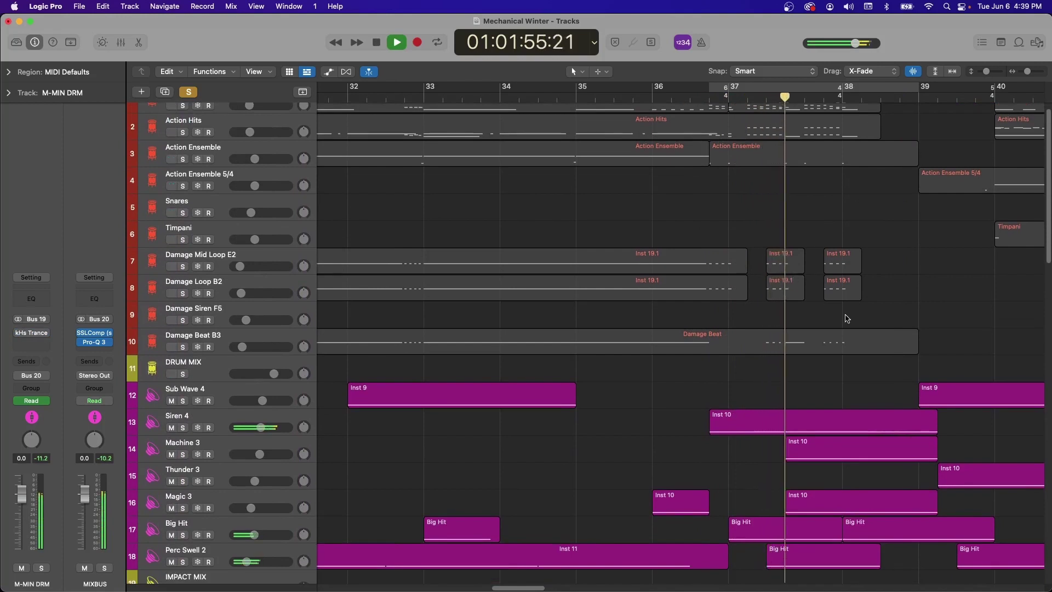
scroll(847, 318, "down", 2)
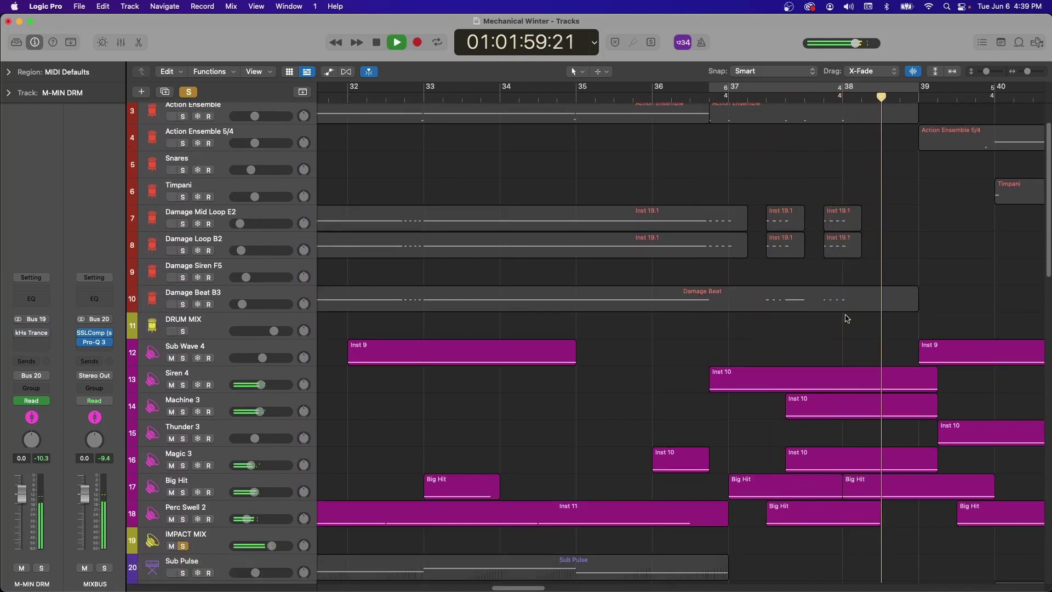
scroll(842, 274, "down", 3)
key("space")
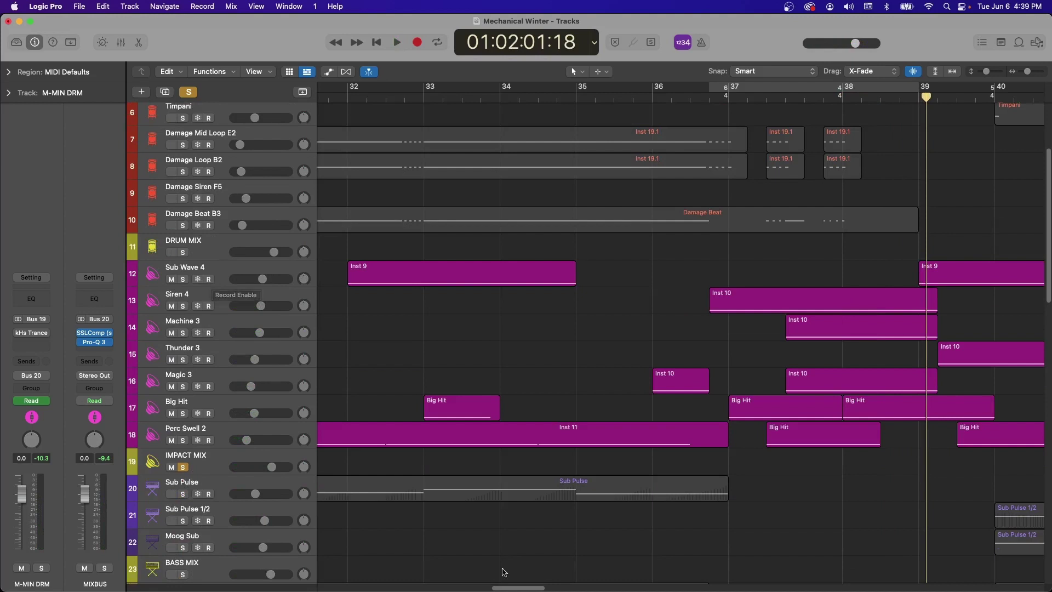
Step: Solo Magic 3 within the impact group, play it from bar 36 up to the Siren 4 region, and select its track
left_click(184, 388)
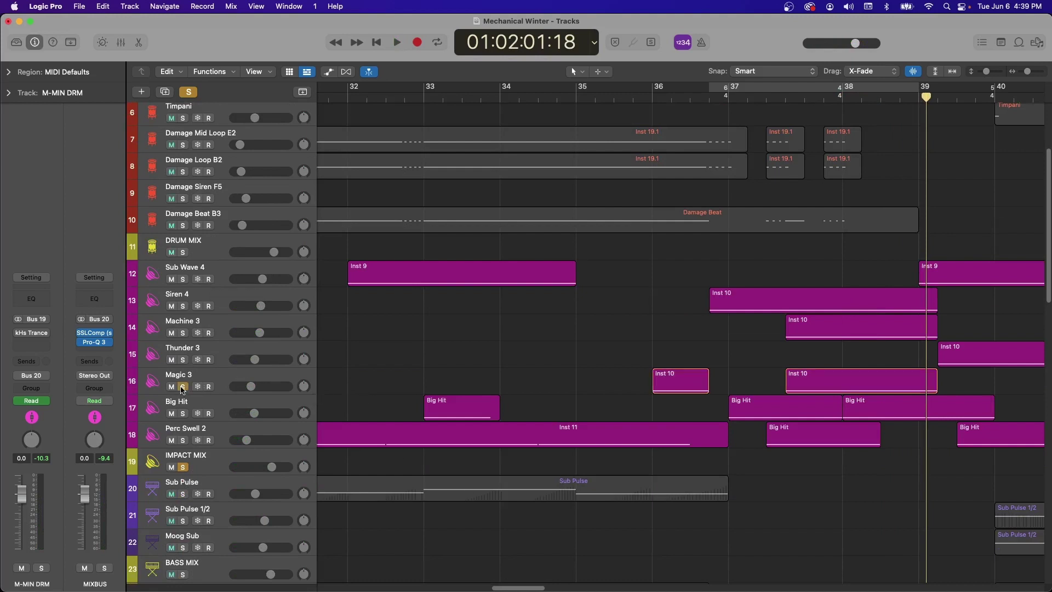
left_click(646, 98)
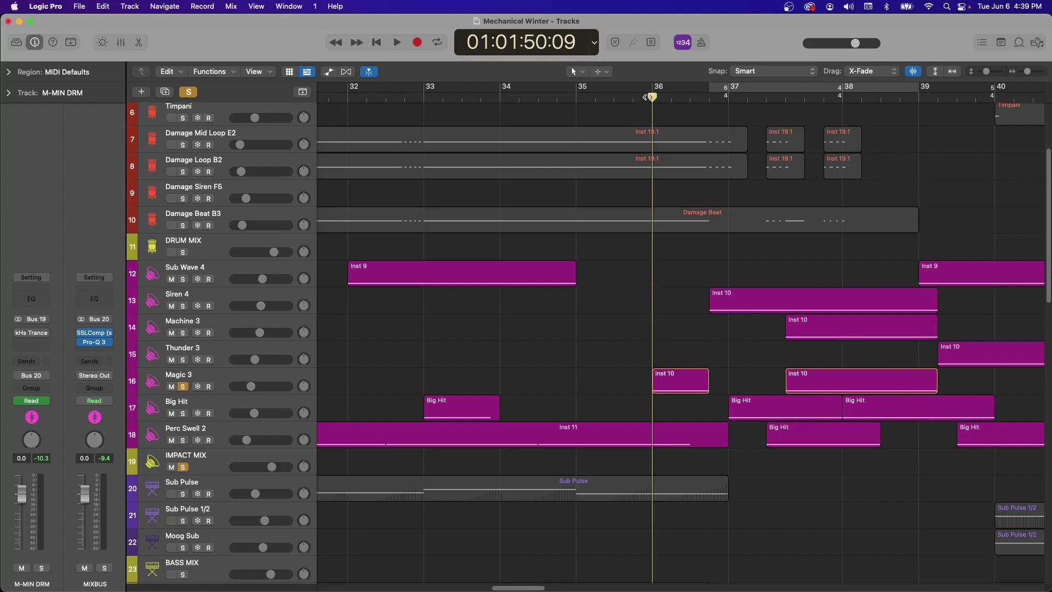
scroll(399, 355, "up", 3)
key("space")
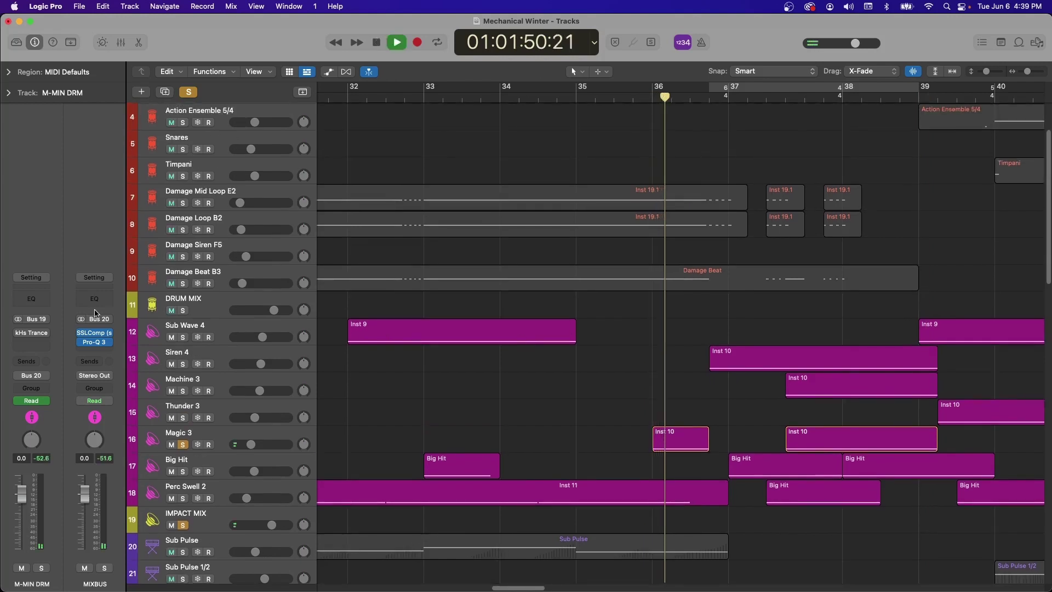
key("space")
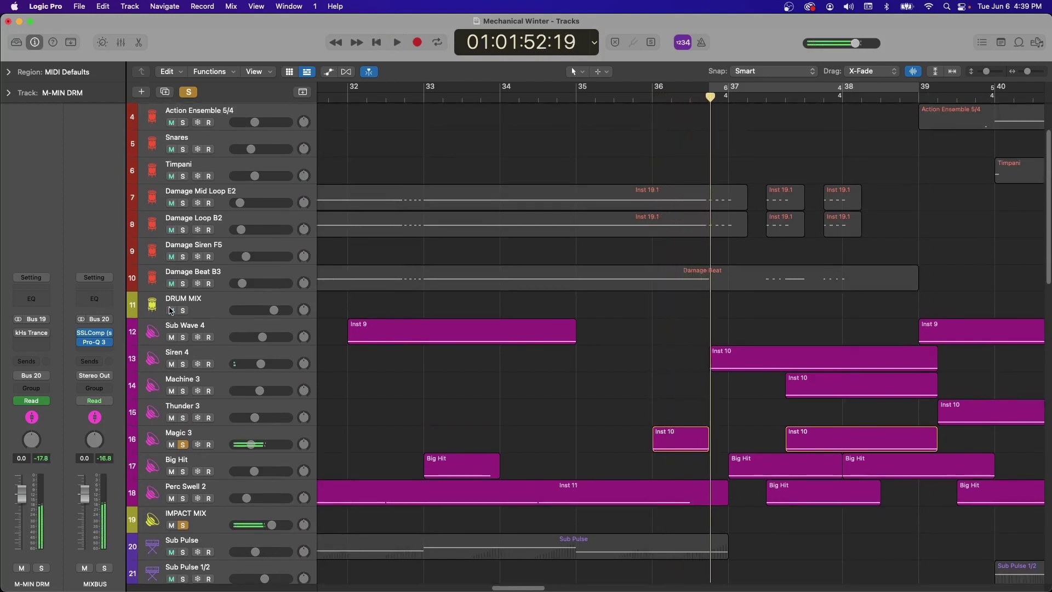
double_click(173, 433)
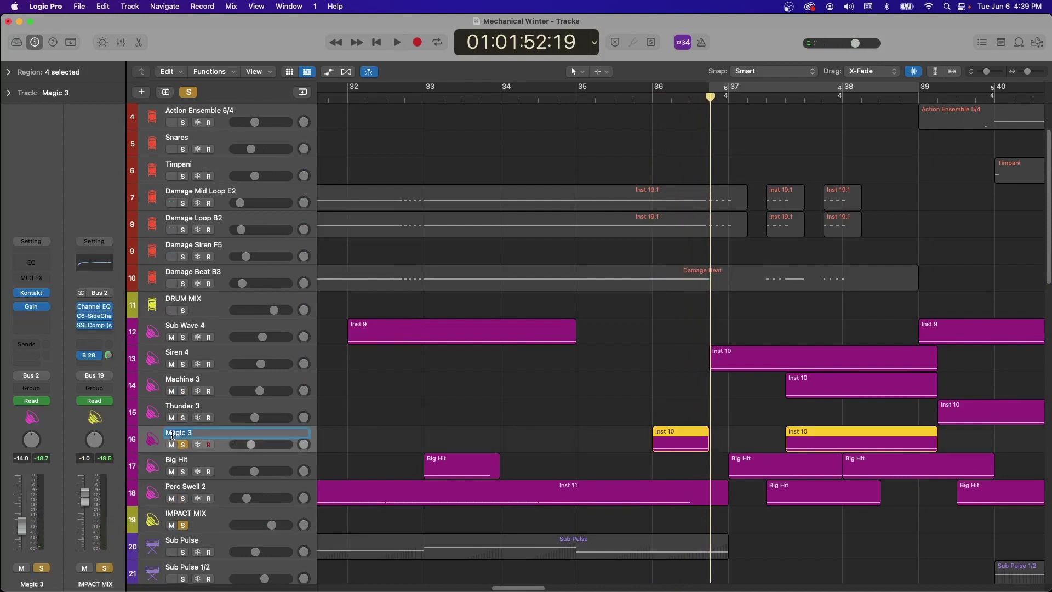
Step: Rename the Magic 3 track as Alarm 3
type("Alarm")
key("Return")
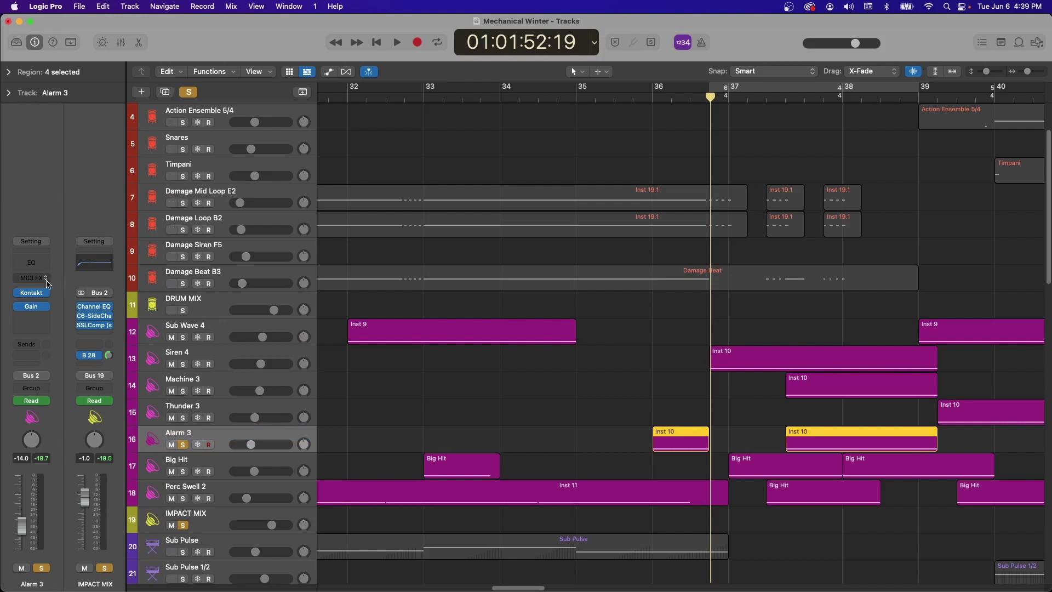
Step: Open the Alarm 3 track's Kontakt instrument, play the soloed track from bar 36 to just past bar 37, and close the plug-in window
left_click(32, 293)
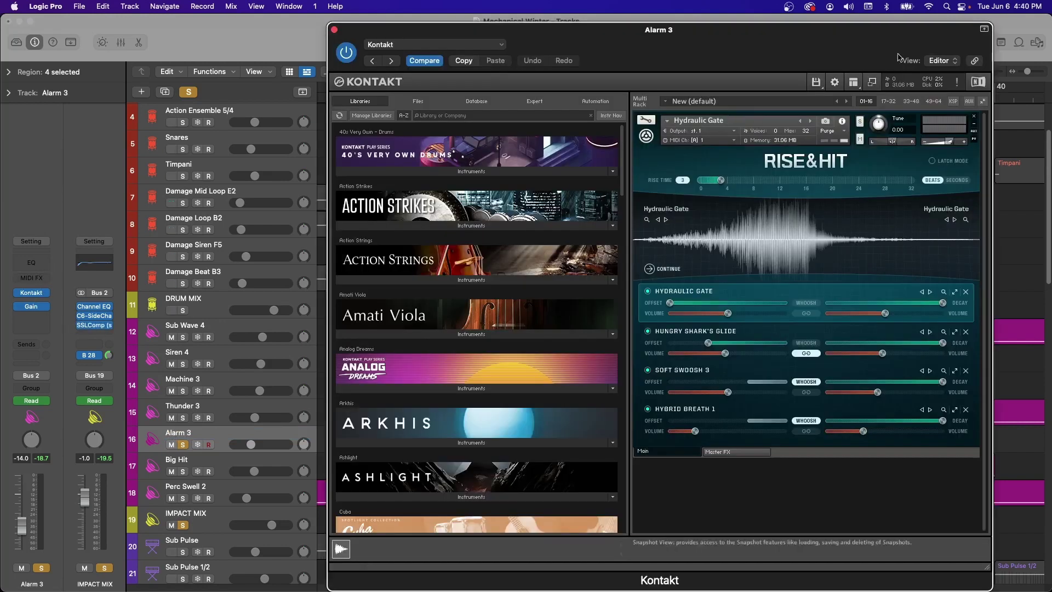
left_click_drag(765, 38, 723, 36)
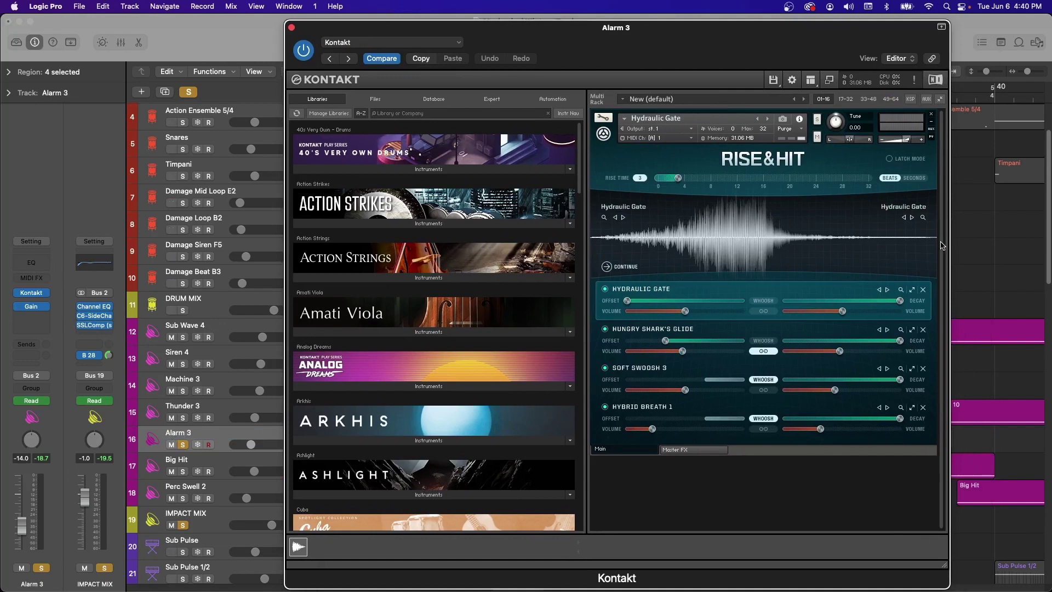
left_click_drag(734, 26, 402, 5)
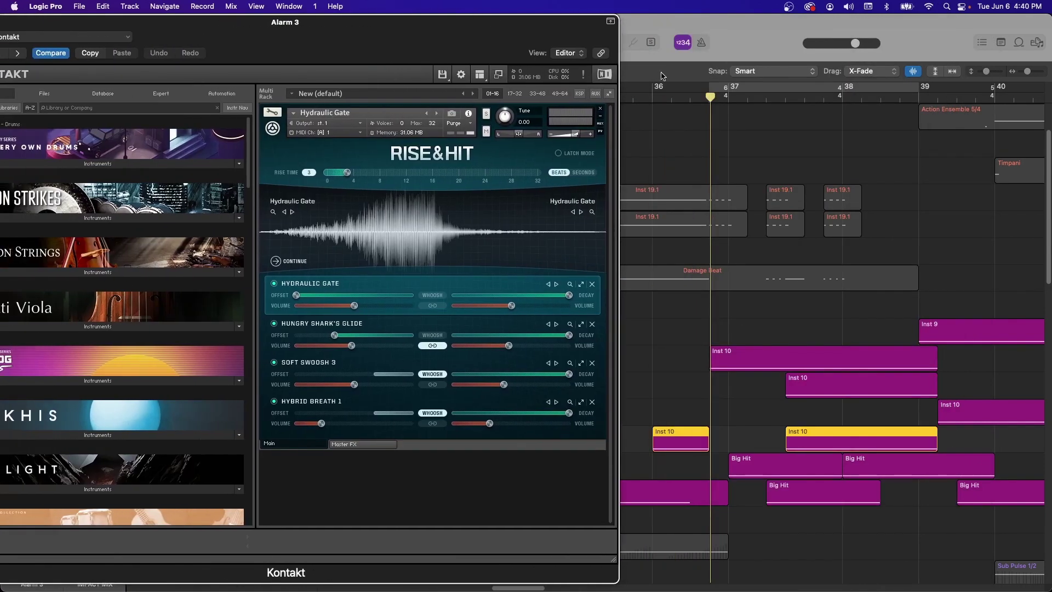
left_click(662, 104)
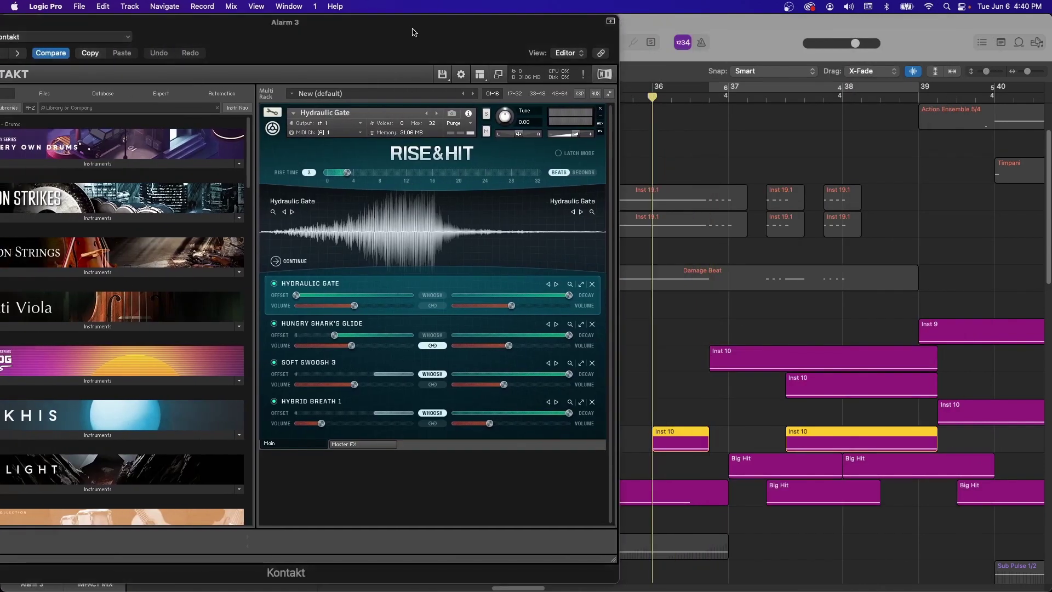
key("space")
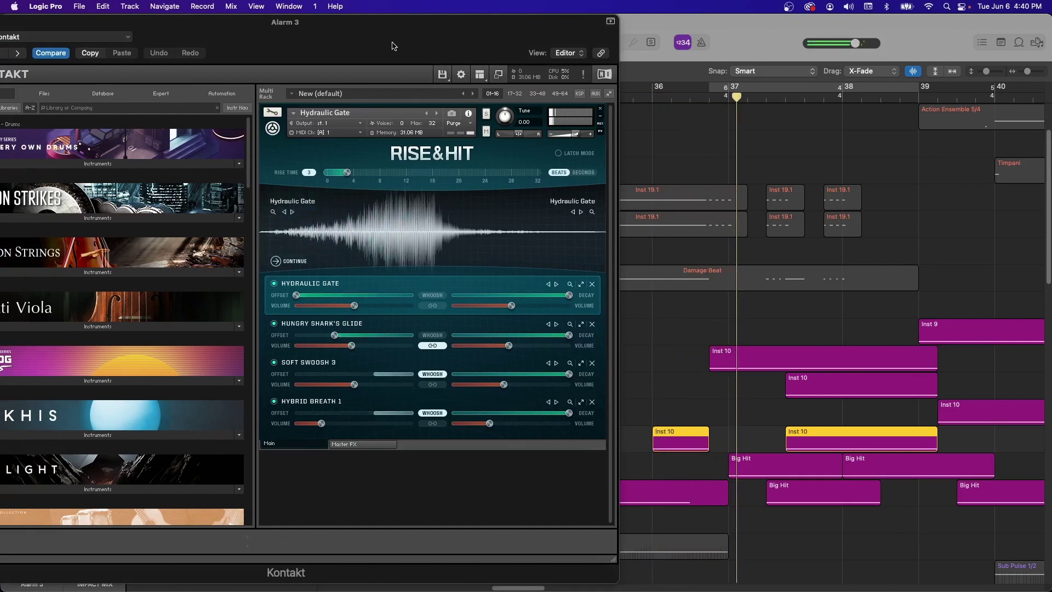
key("super+w")
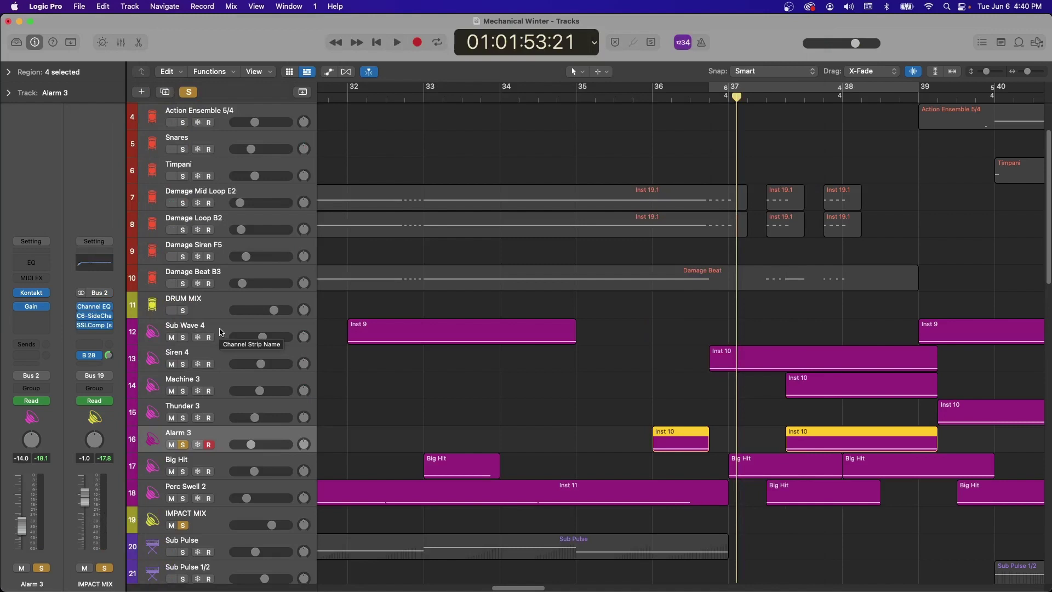
Step: Unsolo Alarm 3 and play the full impact group from bar 36 until past bar 38, soloing Siren 4 during playback
left_click(221, 332)
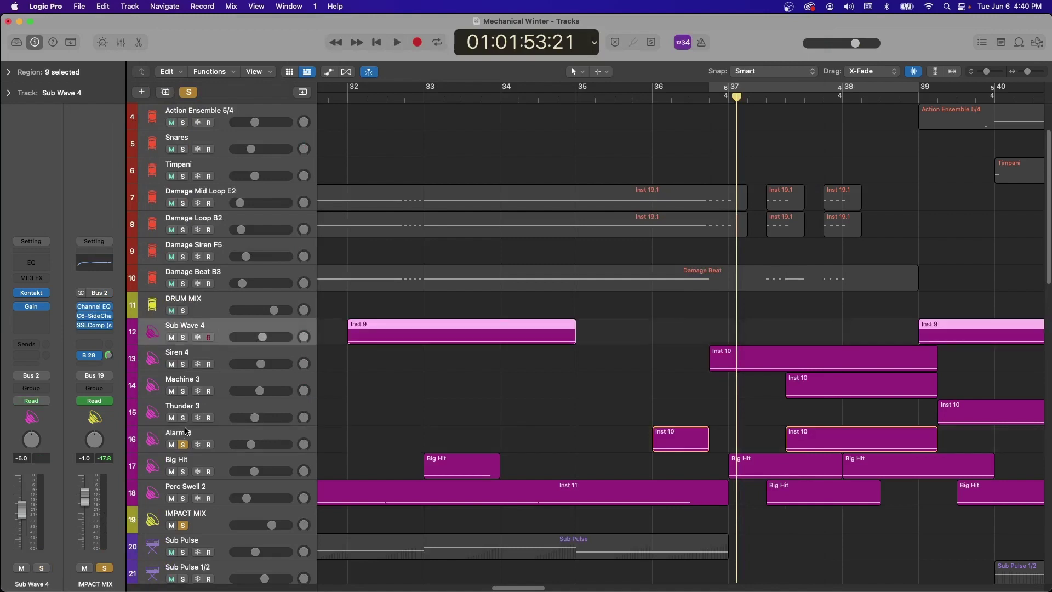
left_click(183, 445)
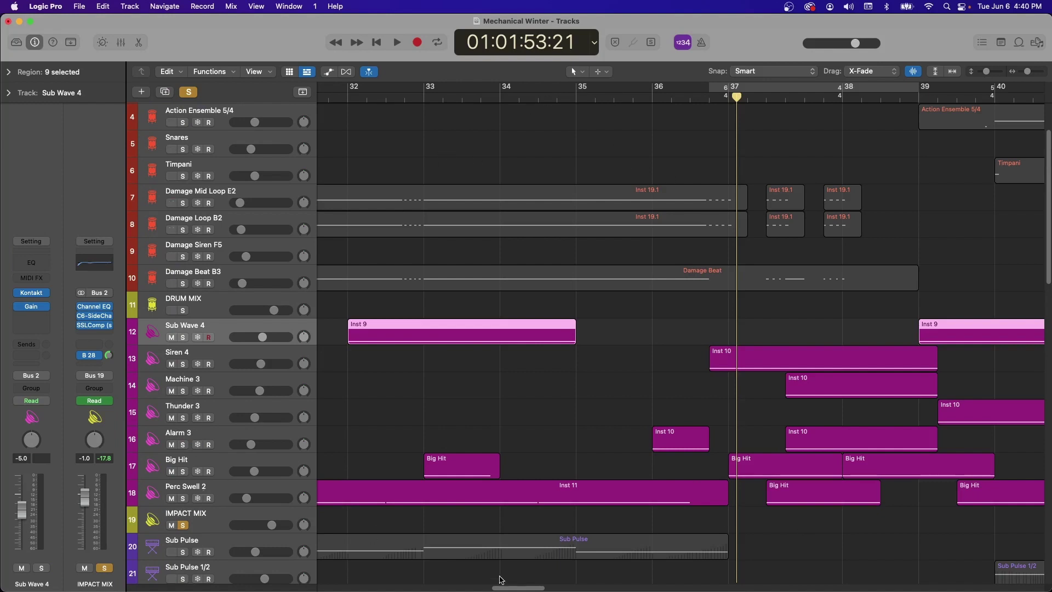
scroll(514, 224, "right", 5)
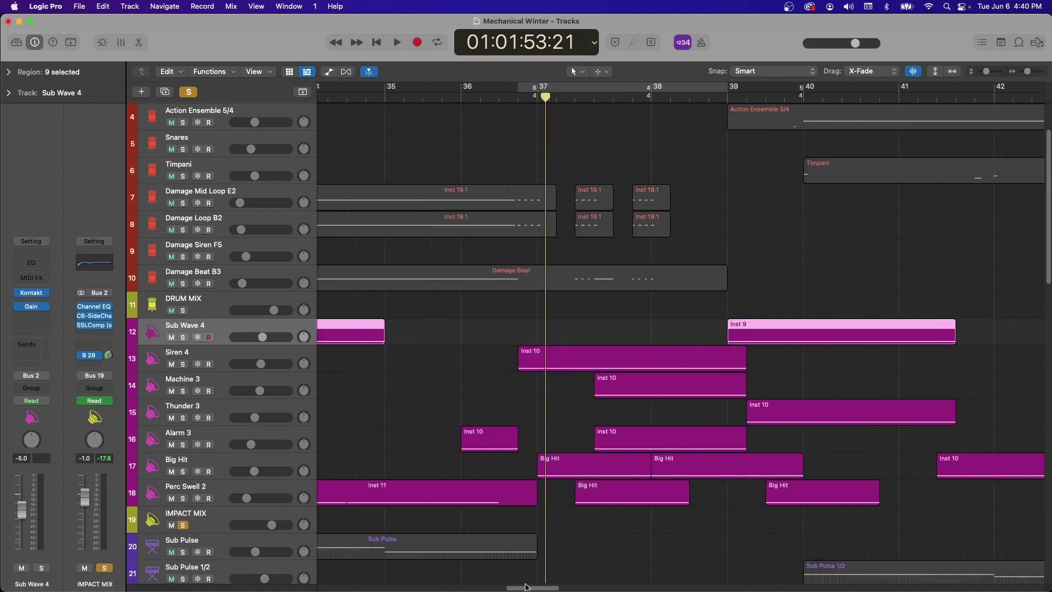
left_click(475, 101)
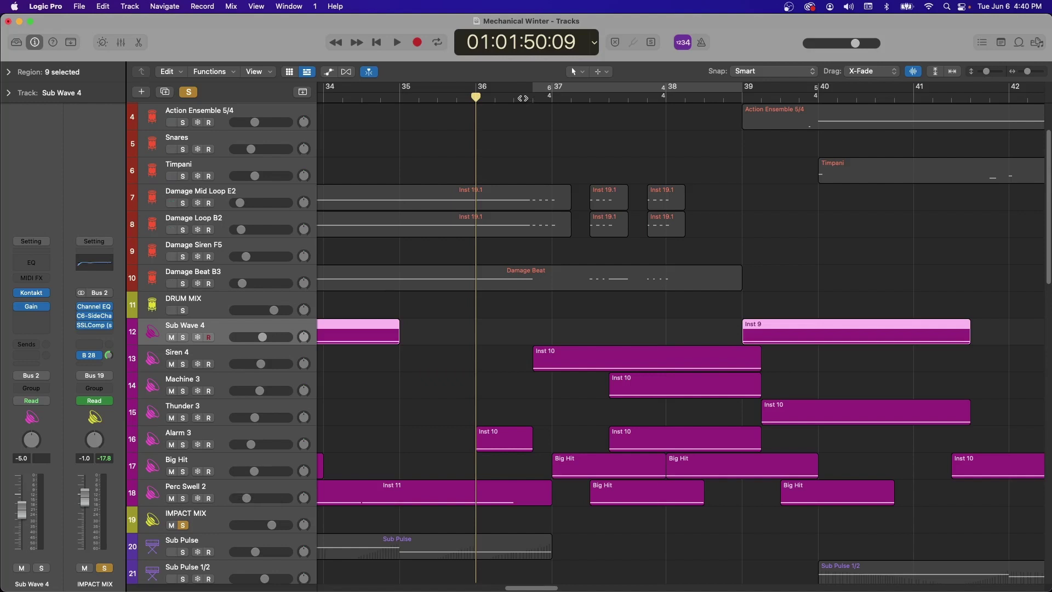
key("space")
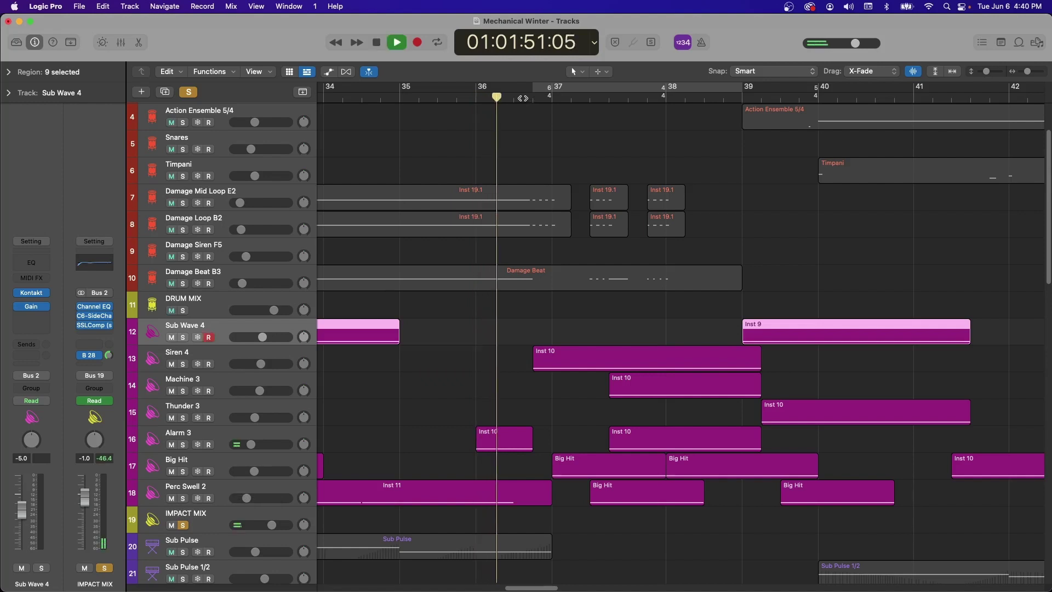
left_click(183, 364)
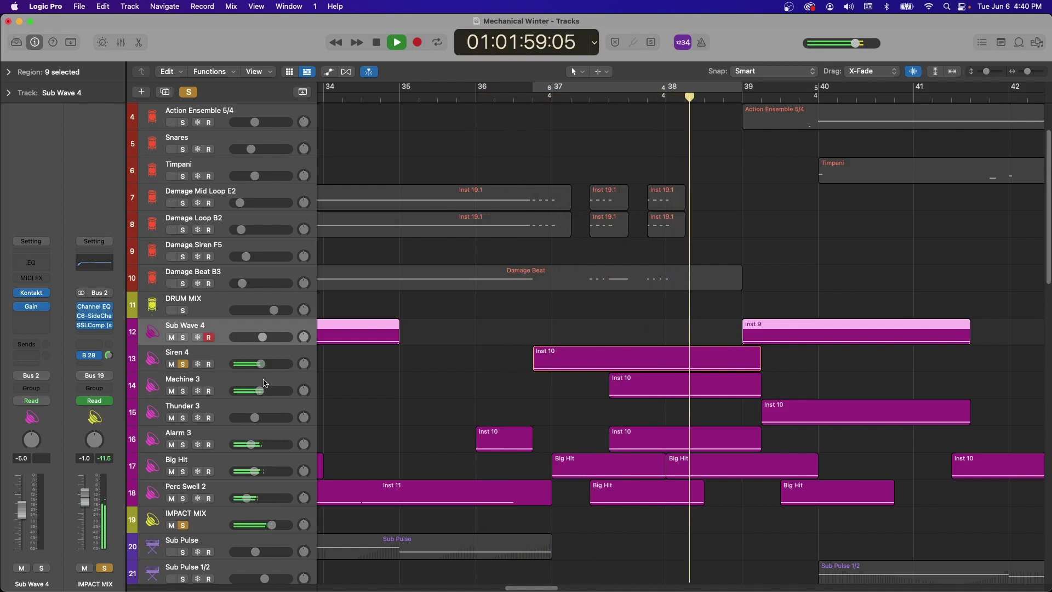
scroll(427, 234, "up", 2)
key("space")
scroll(427, 233, "down", 2)
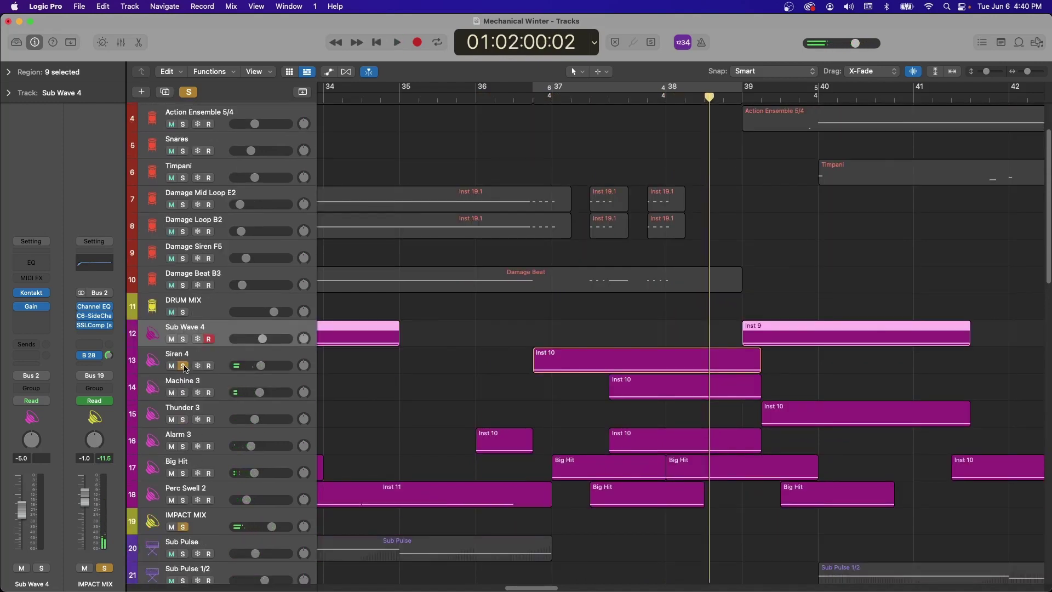
Step: Solo DRUM MIX alongside IMPACT MIX and play both groups together from around bar 36 to bar 39
left_click(183, 313)
scroll(600, 296, "up", 3)
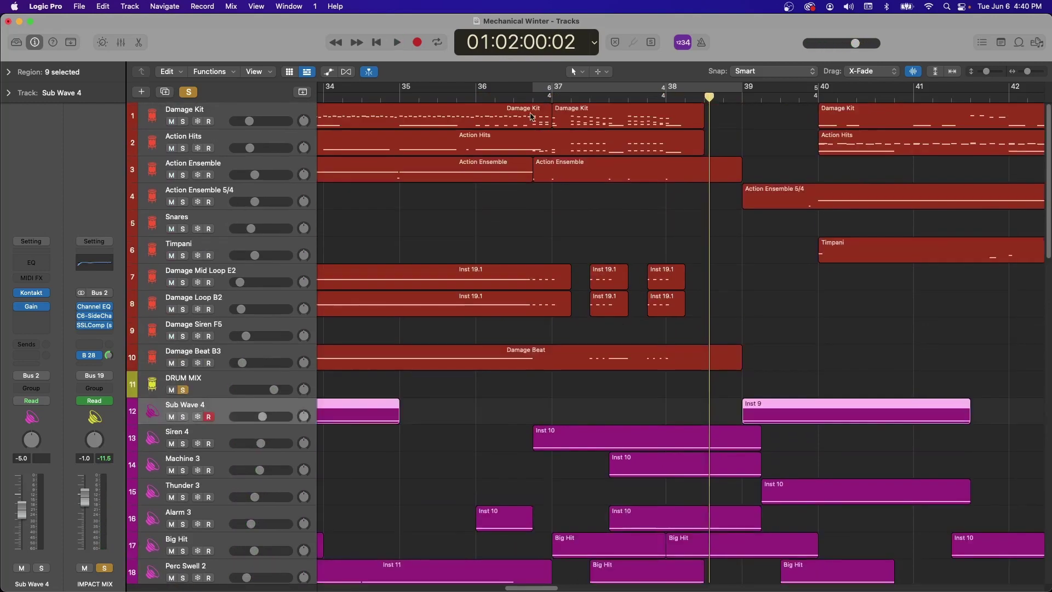
left_click(534, 94)
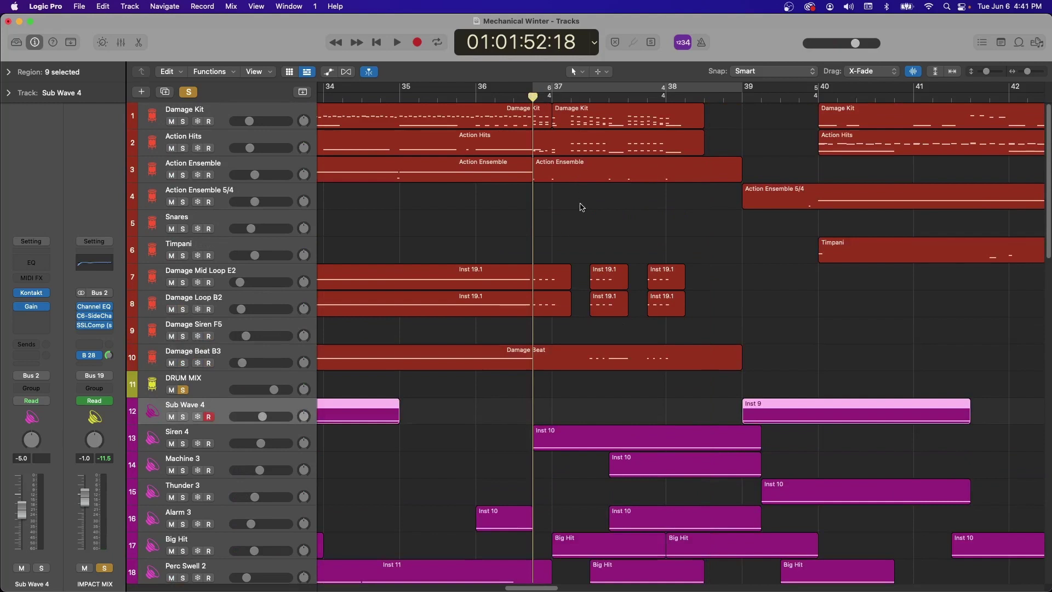
key("space")
scroll(588, 271, "down", 1)
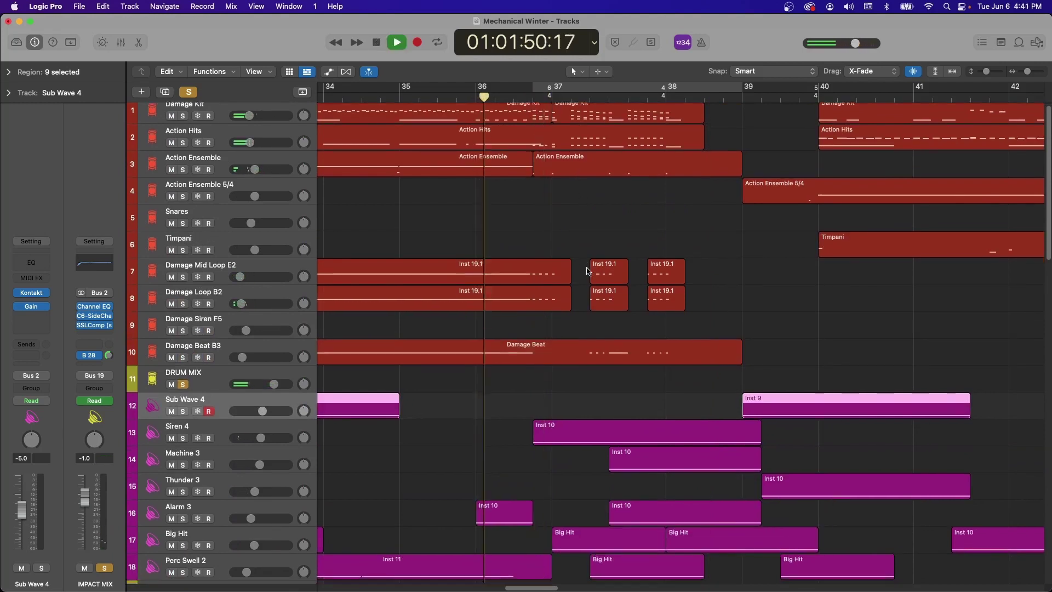
scroll(587, 271, "down", 2)
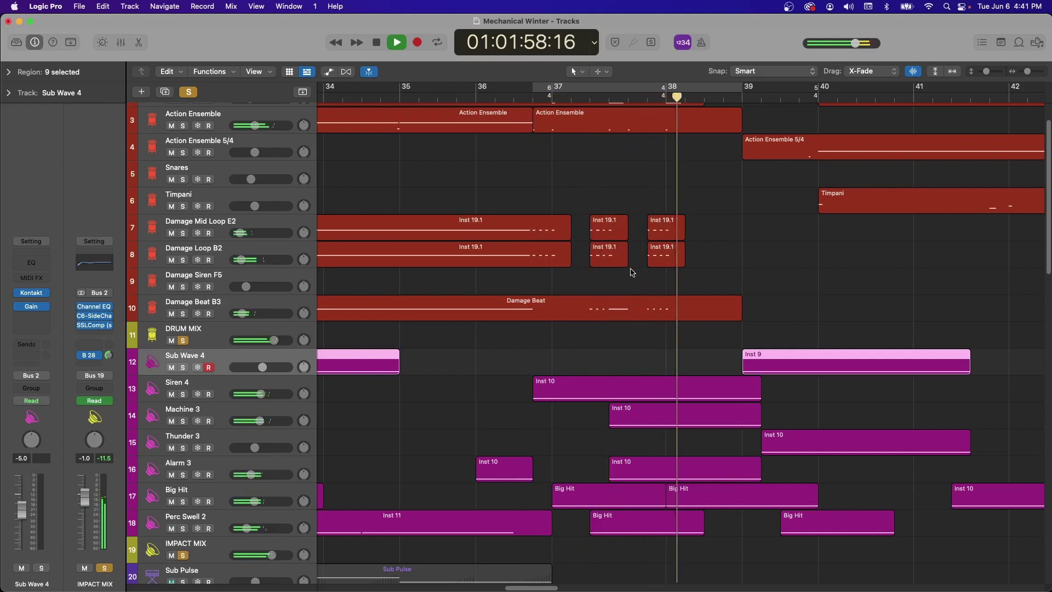
scroll(632, 272, "down", 5)
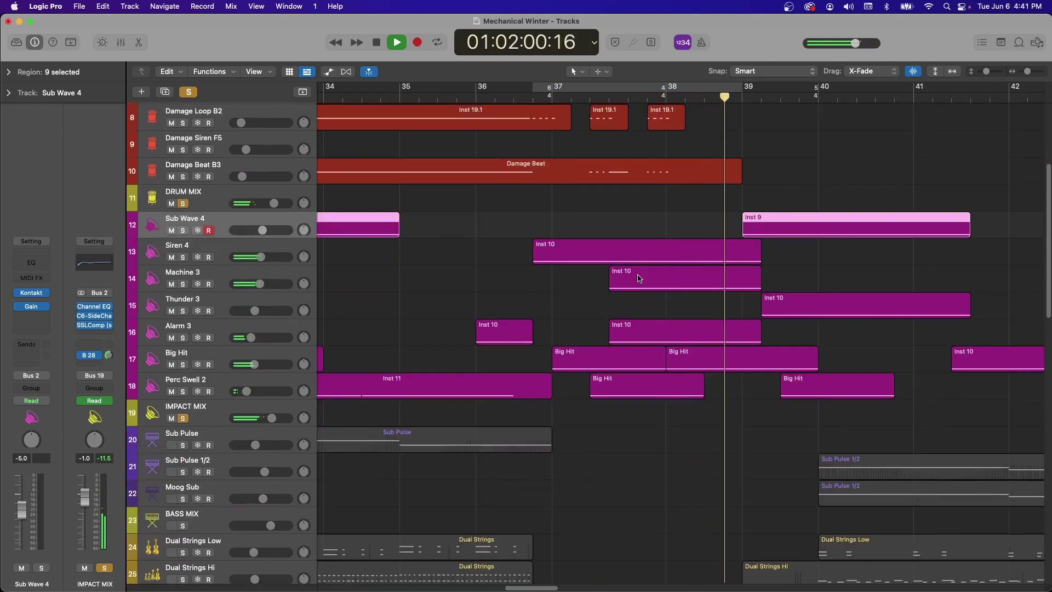
key("space")
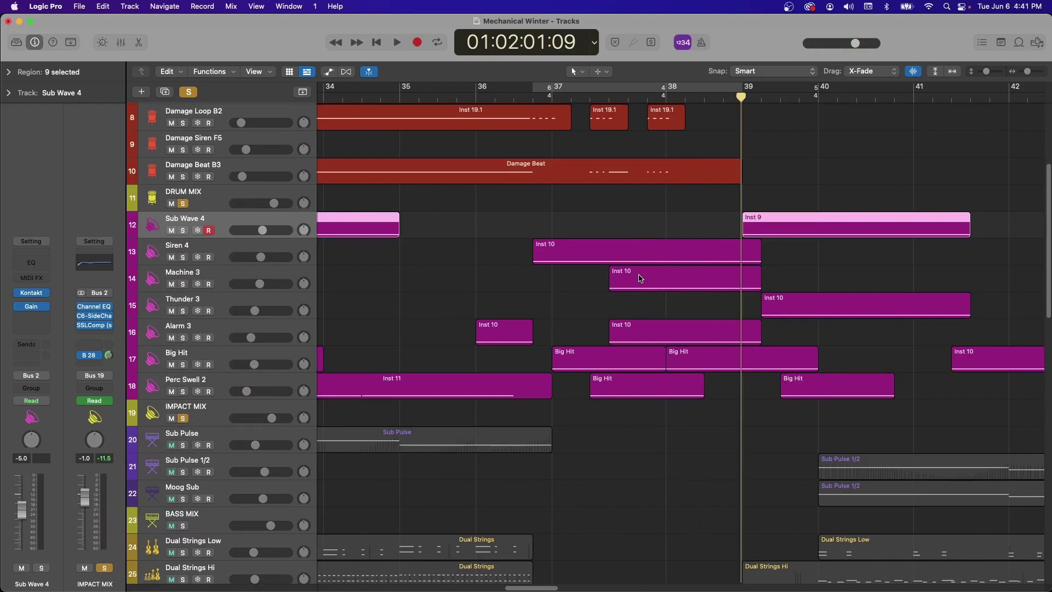
Step: Take DRUM MIX and IMPACT MIX out of solo
scroll(645, 248, "up", 7)
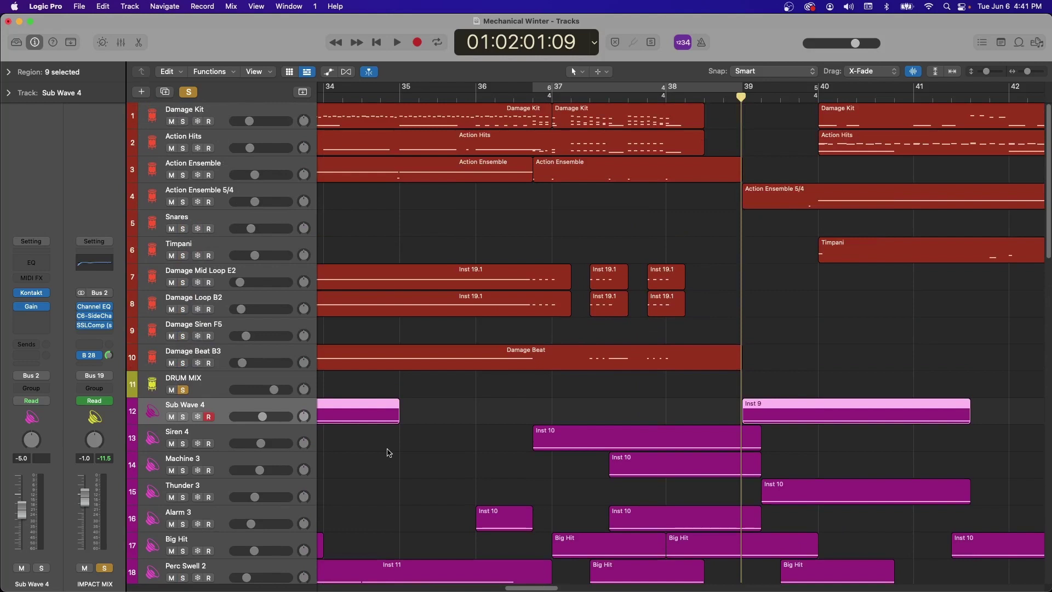
scroll(389, 453, "down", 2)
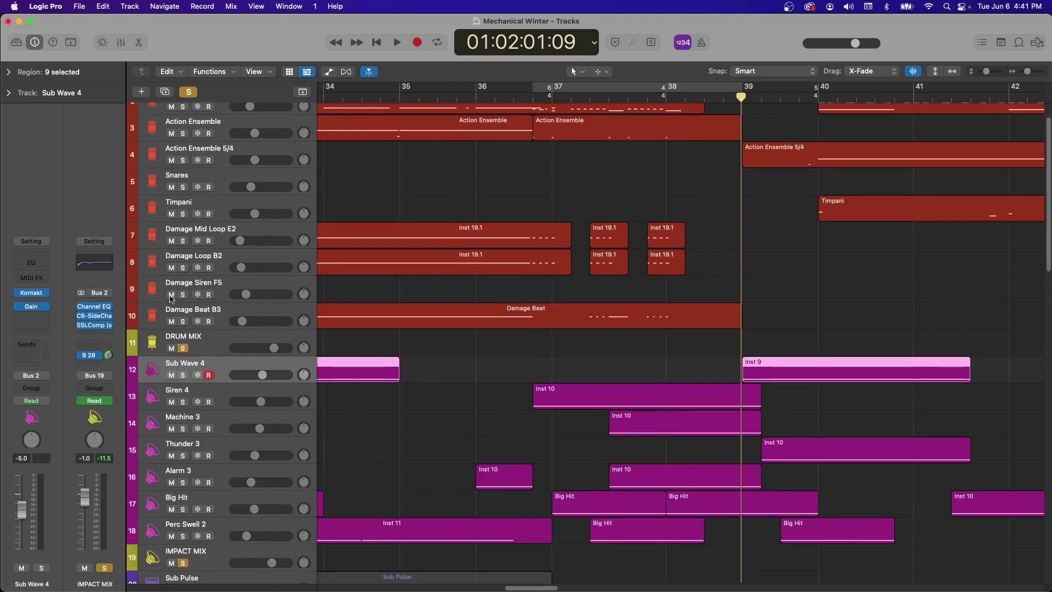
left_click(172, 348)
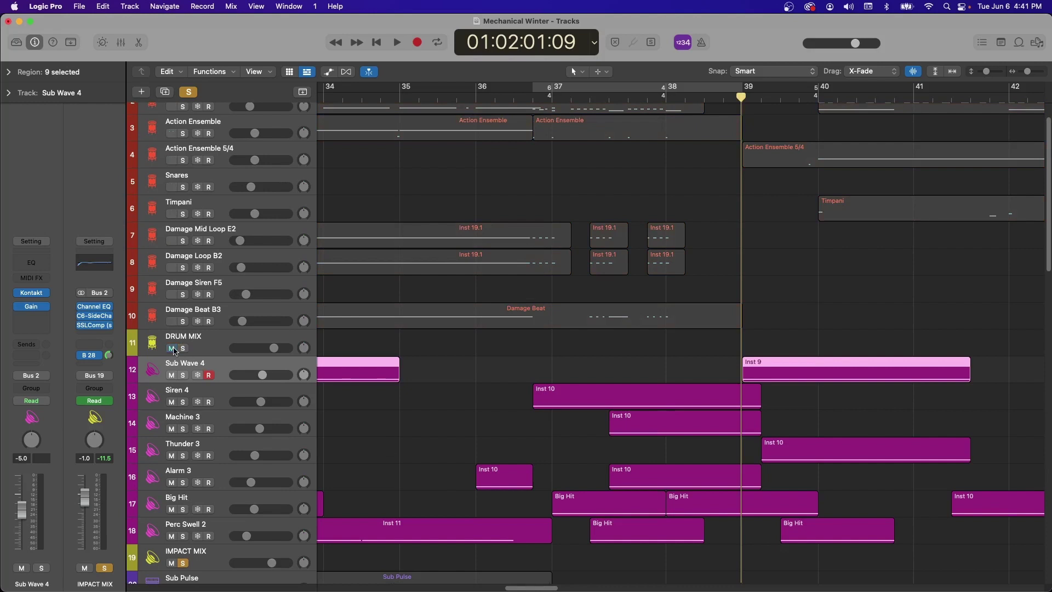
left_click(183, 562)
Step: Solo KEYS MIX, play it from bar 37 to the end of the Arcane Future regions, and release the solo
scroll(782, 332, "down", 5)
scroll(528, 134, "down", 10)
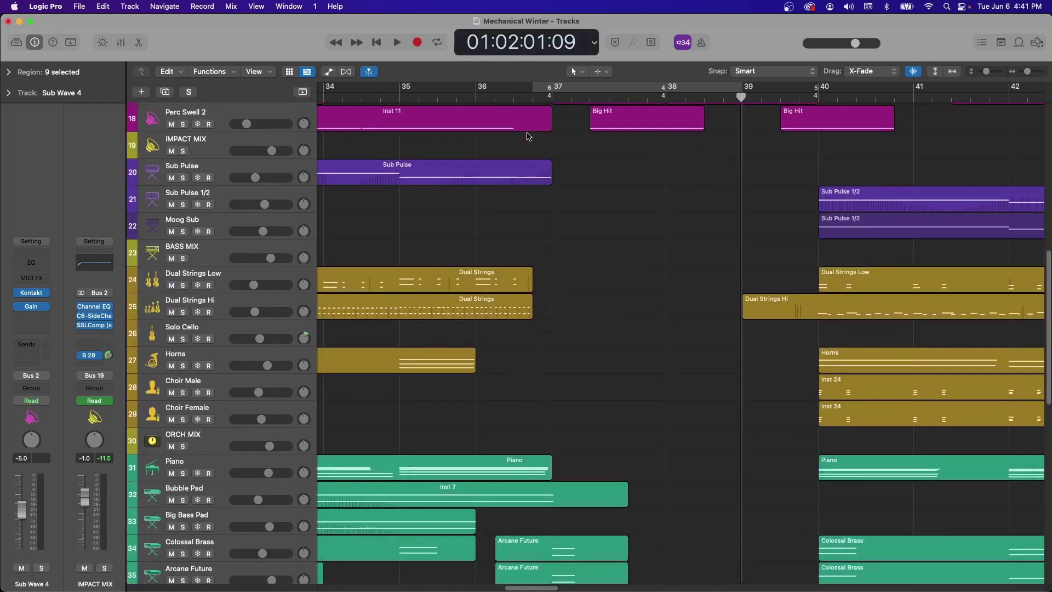
scroll(529, 137, "down", 8)
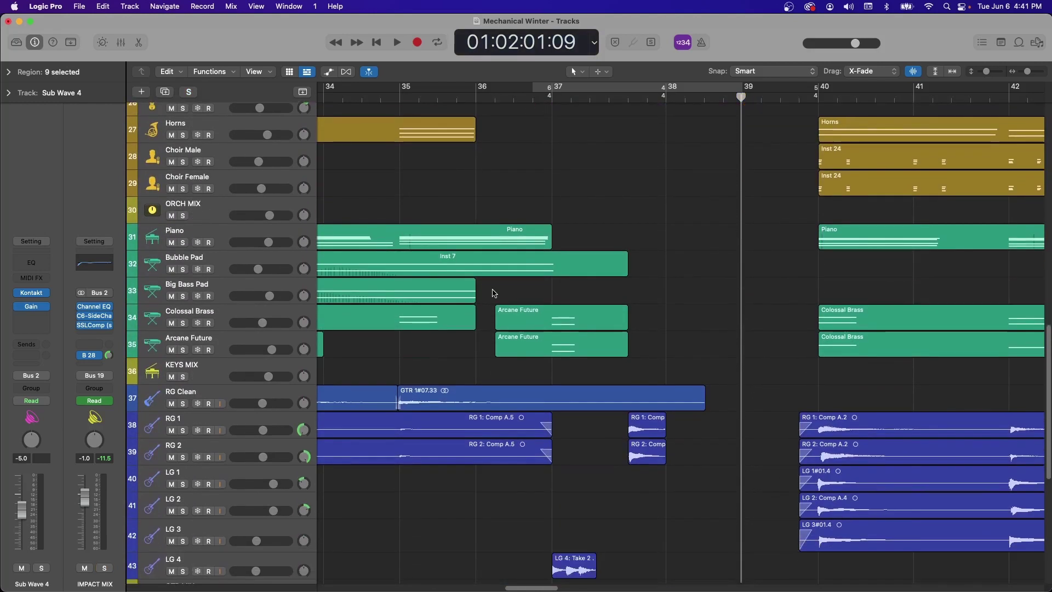
scroll(494, 293, "down", 4)
left_click(550, 98)
scroll(182, 285, "up", 1)
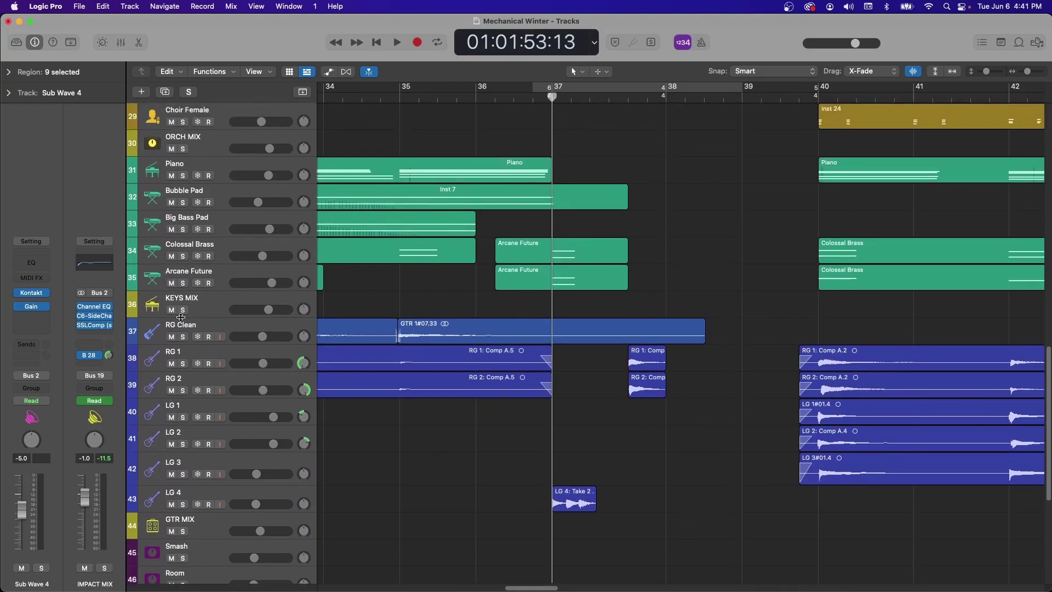
left_click(182, 311)
scroll(504, 306, "up", 4)
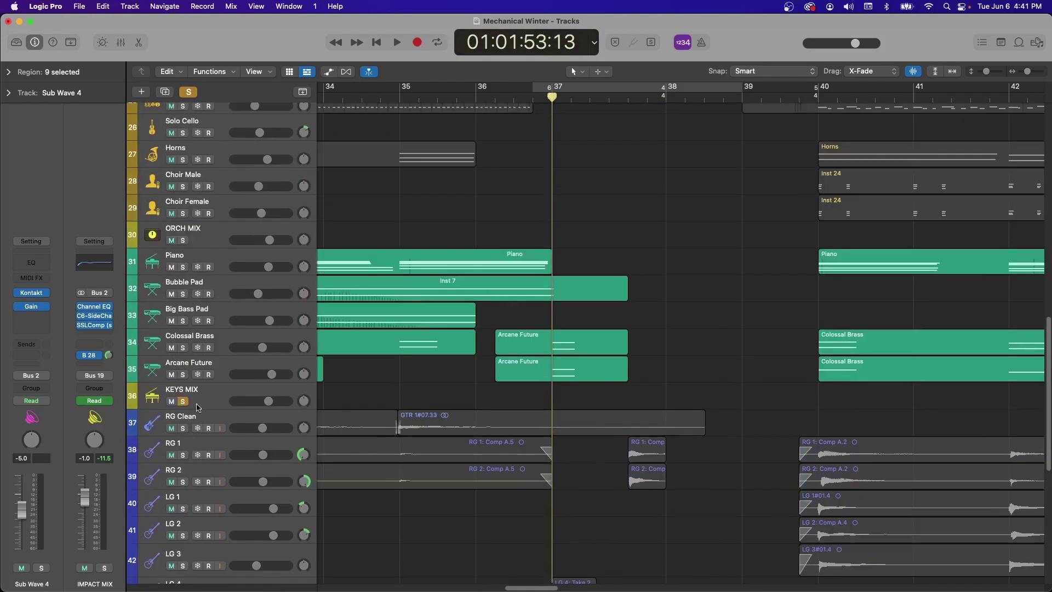
key("space")
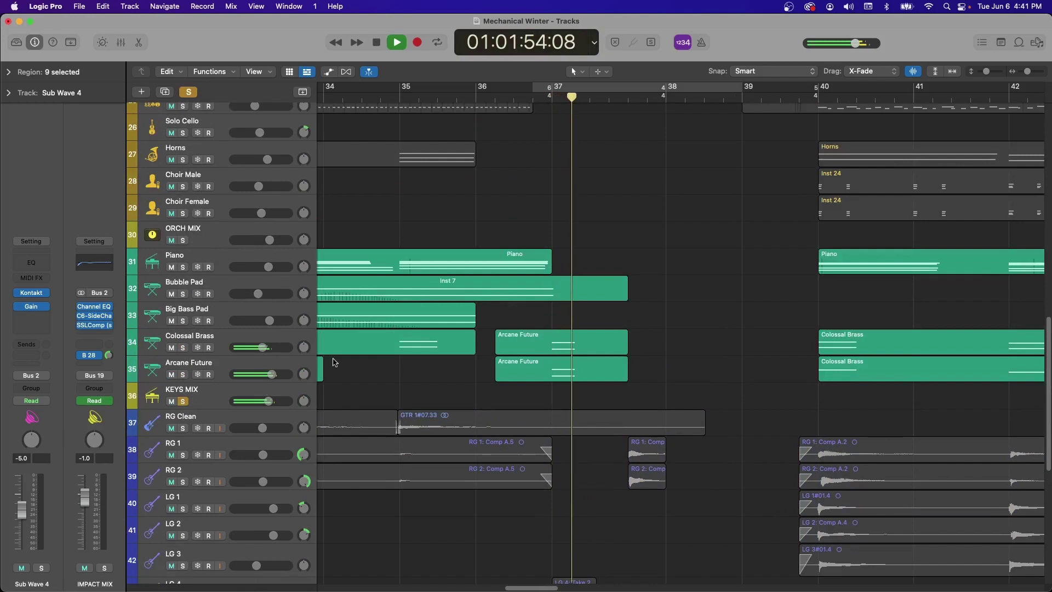
scroll(601, 218, "down", 4)
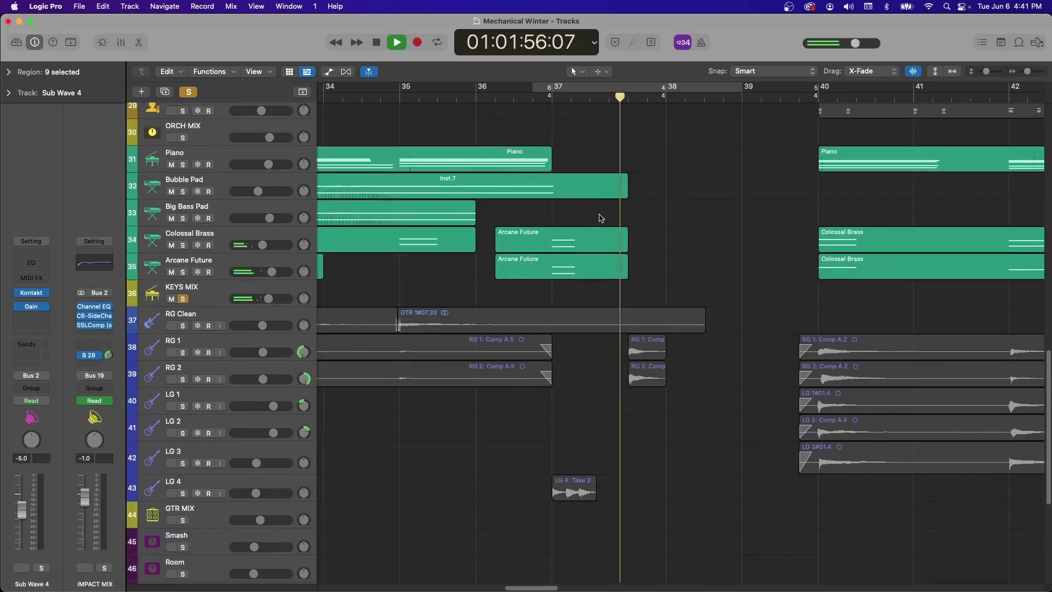
key("space")
left_click(184, 299)
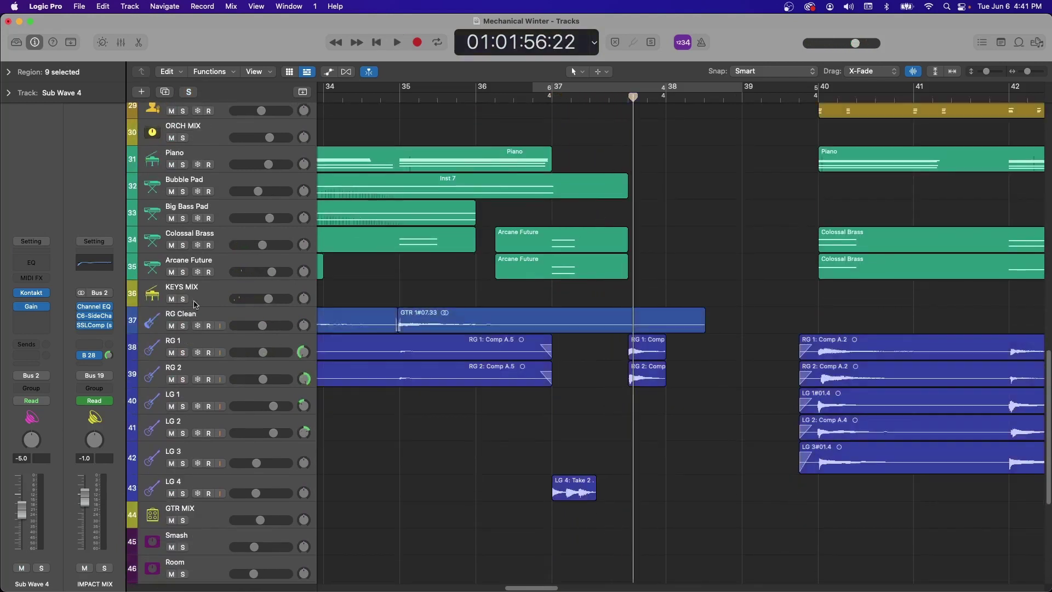
Step: Play the full mix from bar 37, where the LG 4 guitar region starts
left_click(533, 94)
scroll(546, 242, "down", 2)
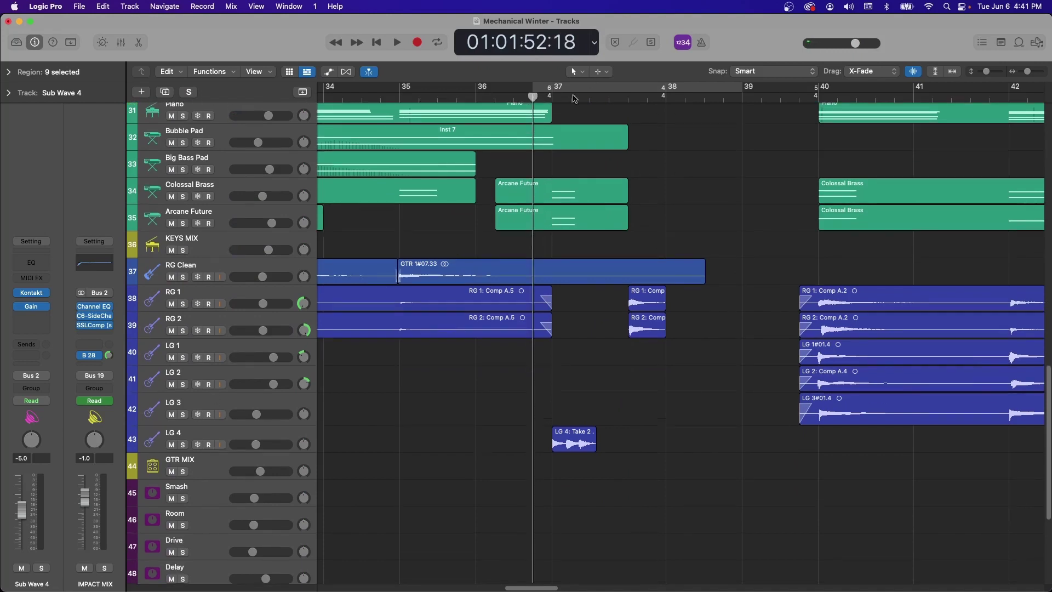
left_click_drag(573, 98, 553, 99)
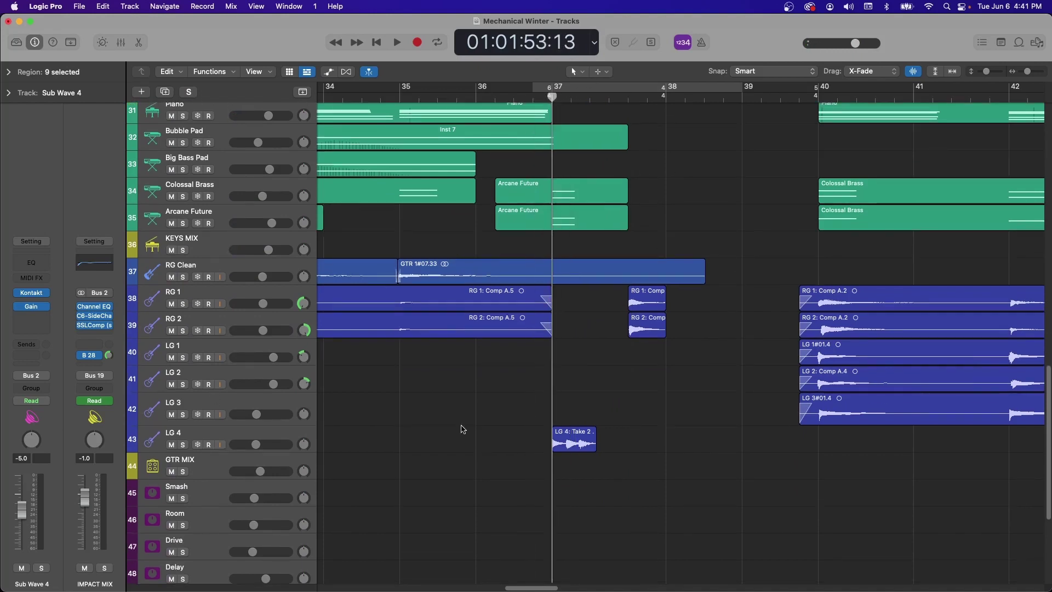
key("space")
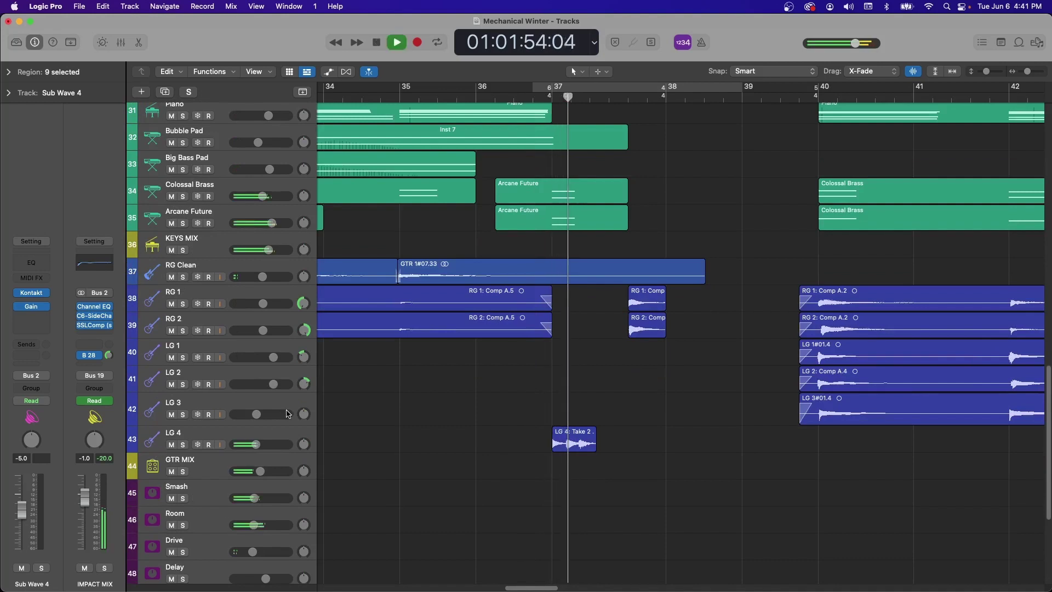
Step: Solo the LG 4 guitar track and play it from bar 37 until just before bar 38
left_click(183, 444)
left_click_drag(552, 97, 552, 100)
key("space")
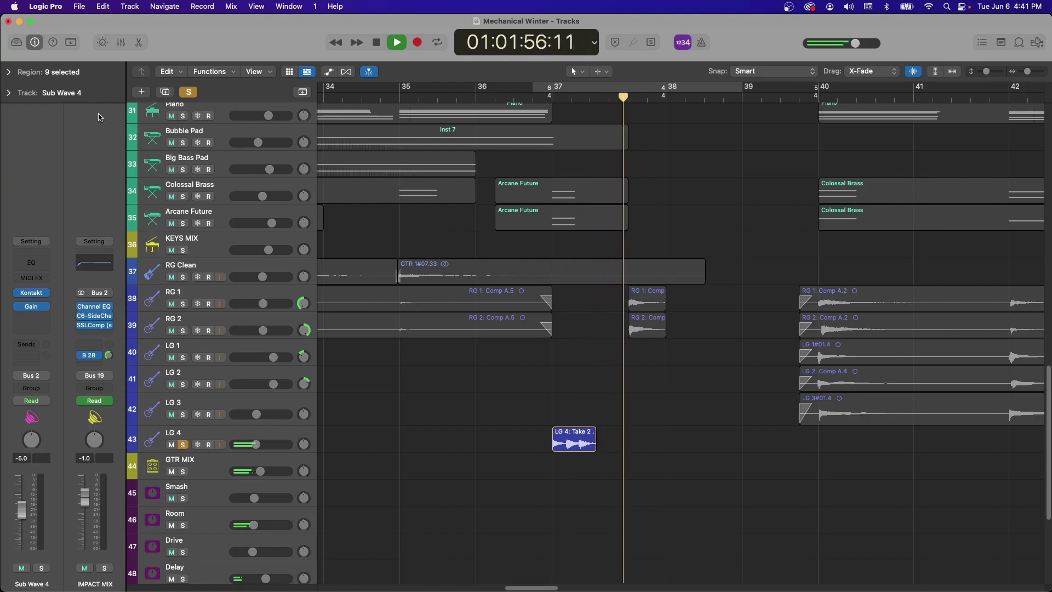
key("space")
Step: Clear the LG 4 solo and solo the RG 1 guitar track instead
left_click(189, 93)
left_click(183, 304)
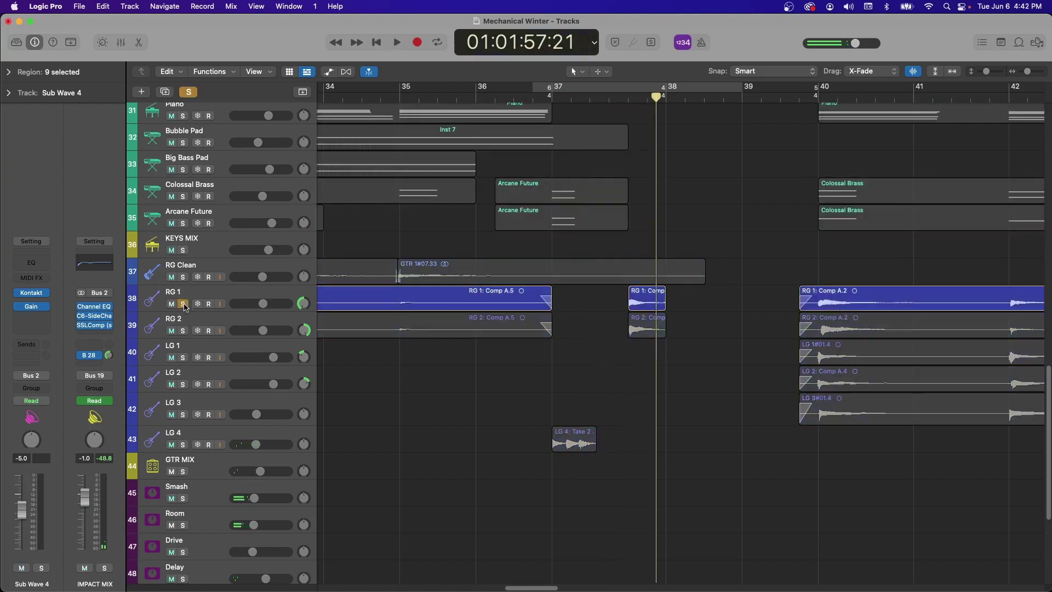
Step: Solo RG 2 alongside RG 1 and play their short regions just before bar 38
left_click(183, 331)
left_click(630, 98)
key("space")
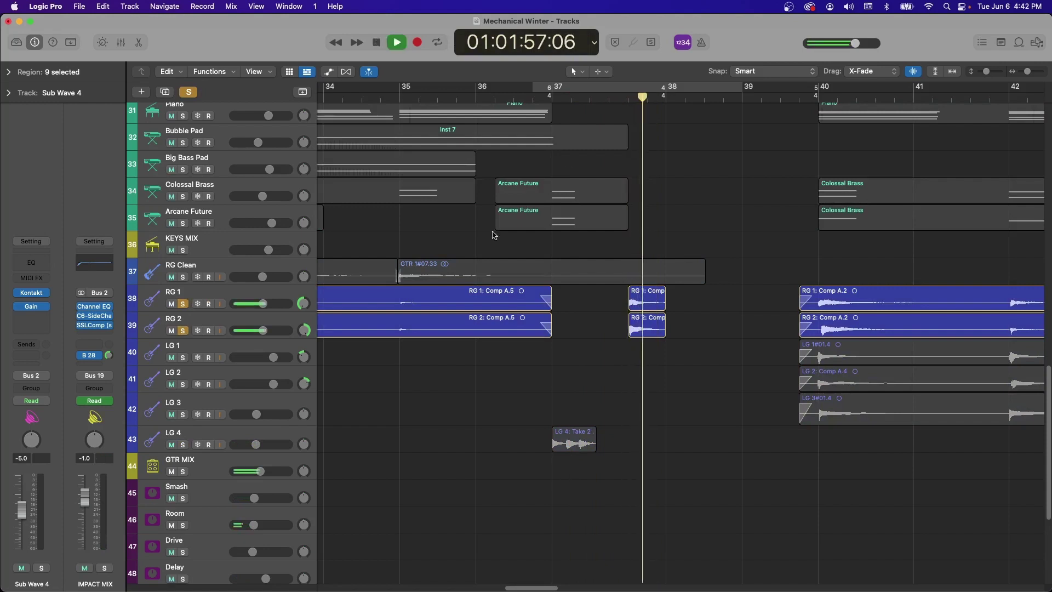
key("space")
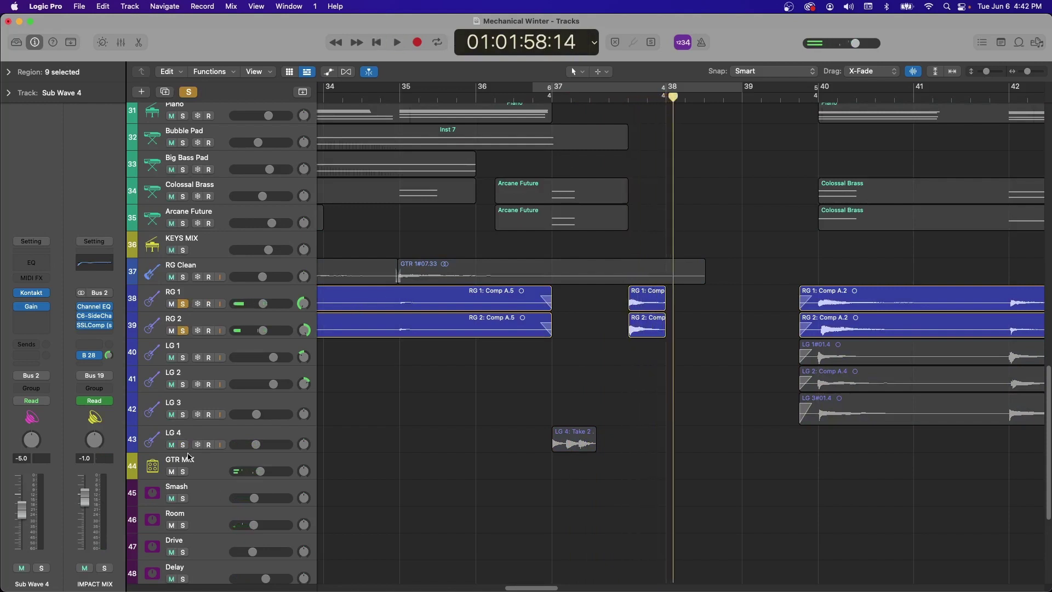
Step: Clear the individual guitar solos and solo the GTR MIX and KEYS MIX buses instead
left_click(183, 472)
left_click(198, 93)
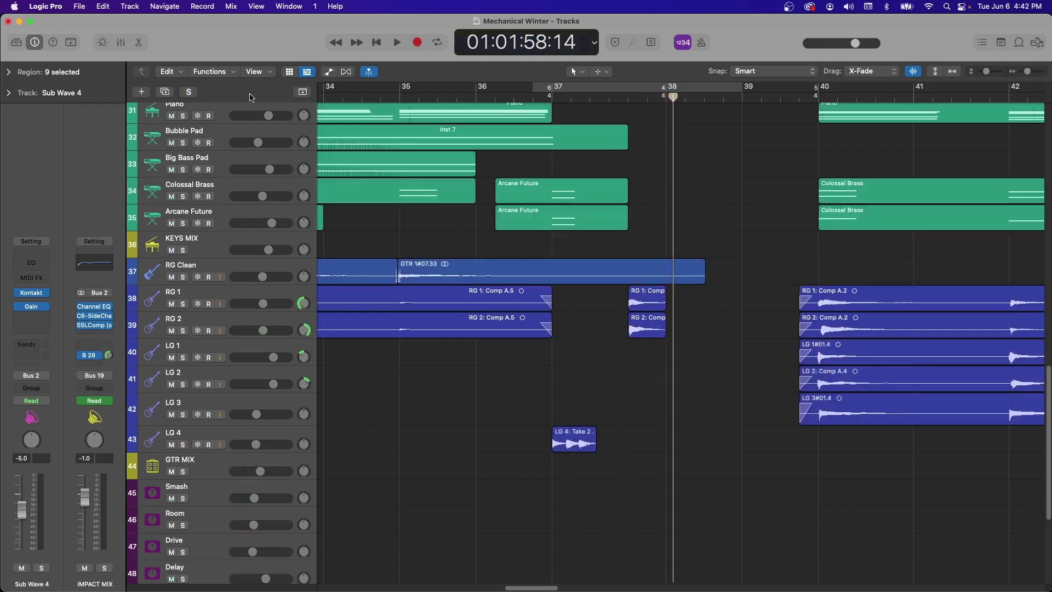
left_click(185, 471)
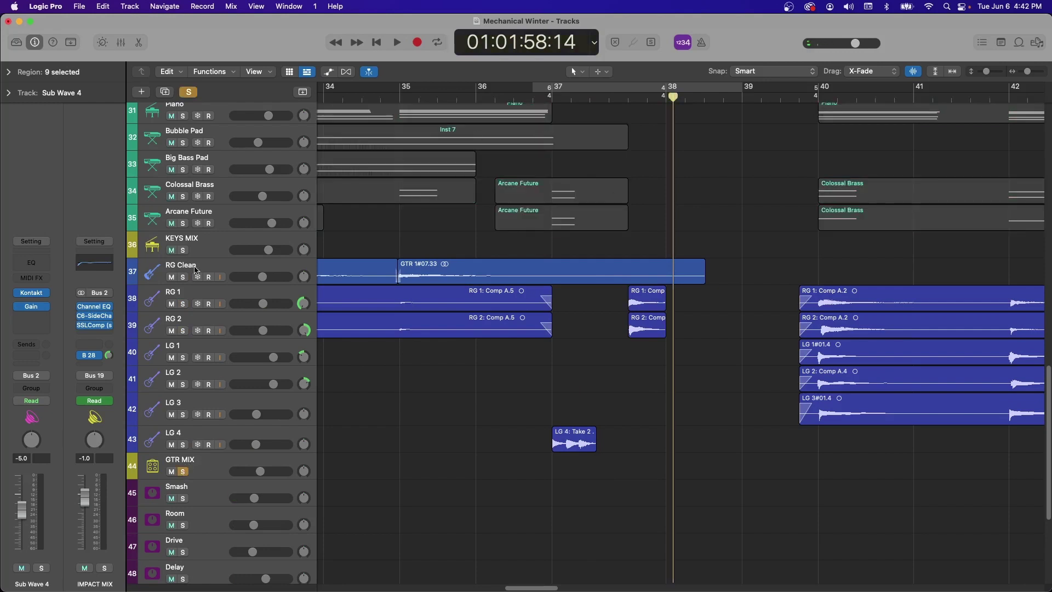
left_click(183, 251)
Step: Play the soloed keys and guitar buses from bar 37 until past bar 38, and release both solos
left_click(568, 102)
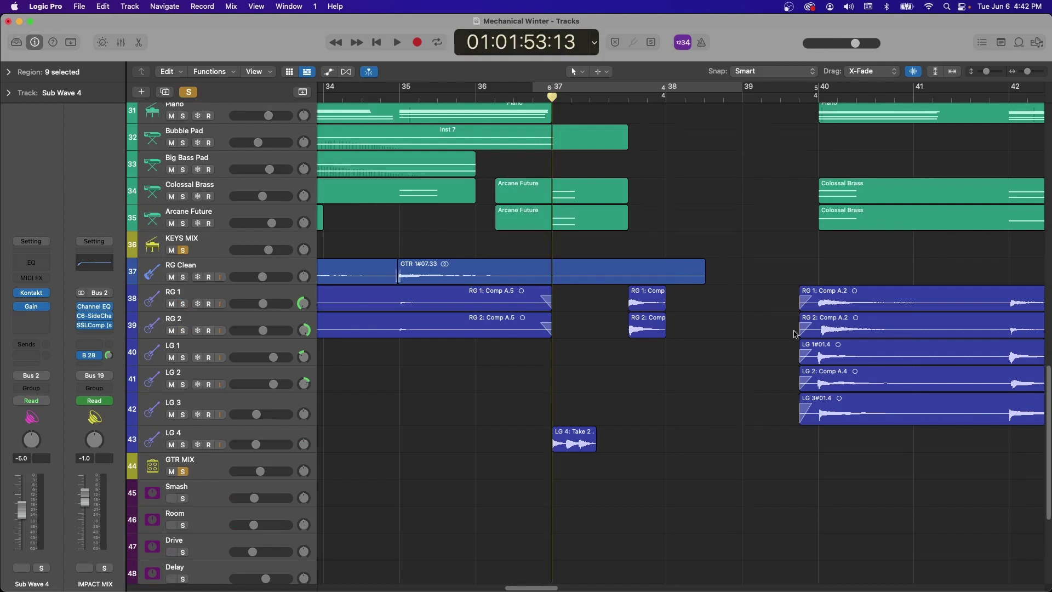
scroll(795, 335, "up", 3)
key("space")
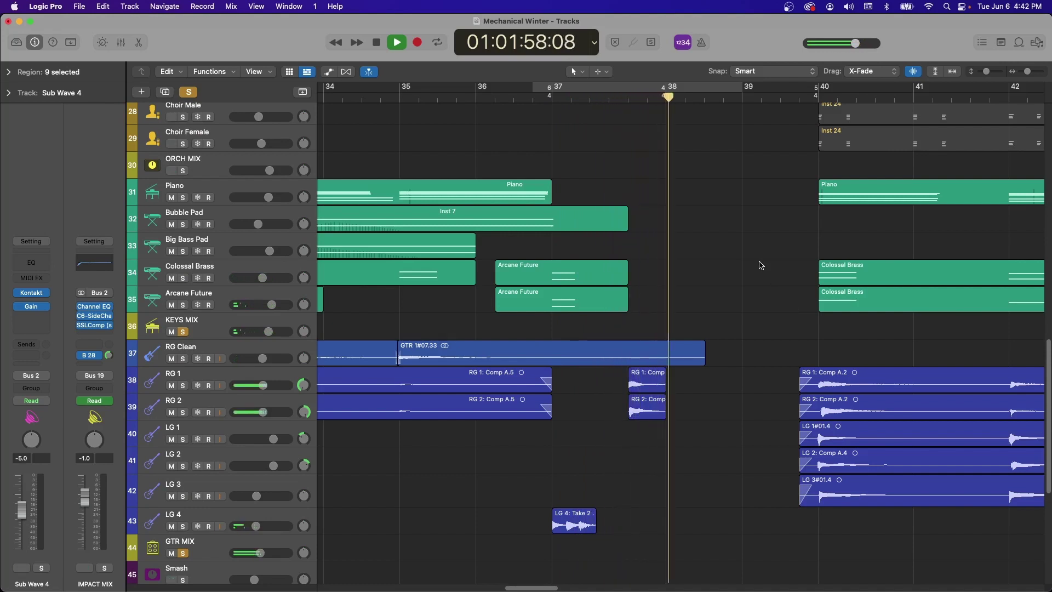
scroll(761, 265, "down", 5)
key("space")
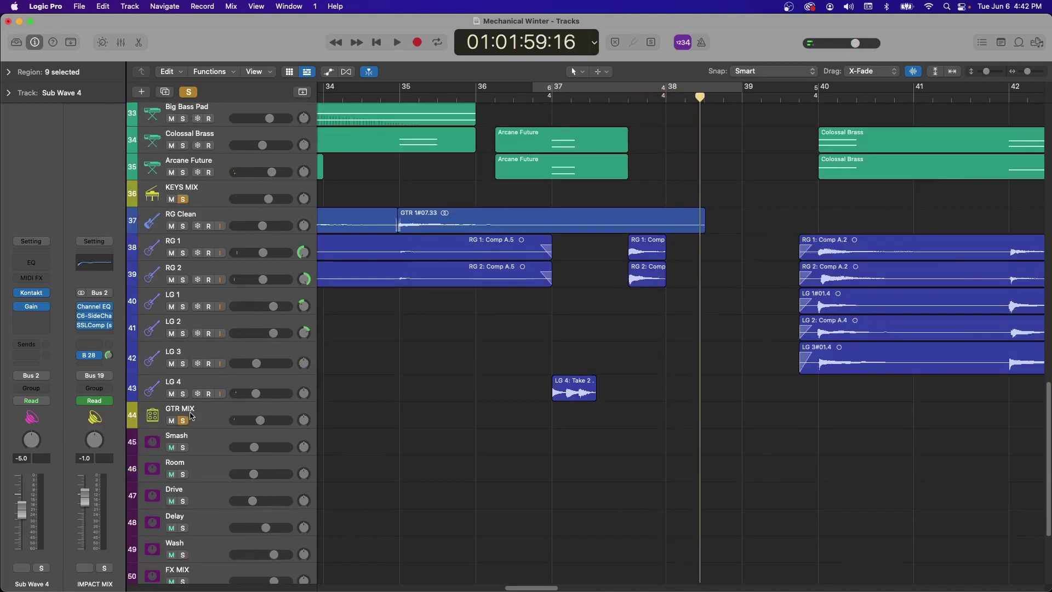
scroll(194, 416, "down", 1)
left_click(183, 396)
left_click(183, 174)
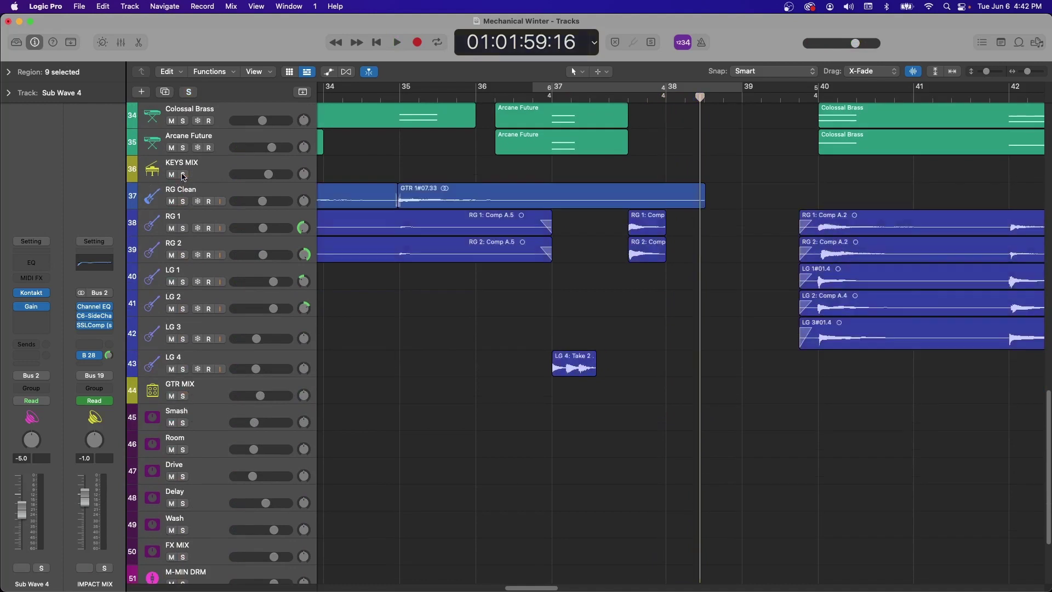
Step: Play the full mix from bar 36 to bar 39
left_click(475, 97)
scroll(723, 266, "up", 3)
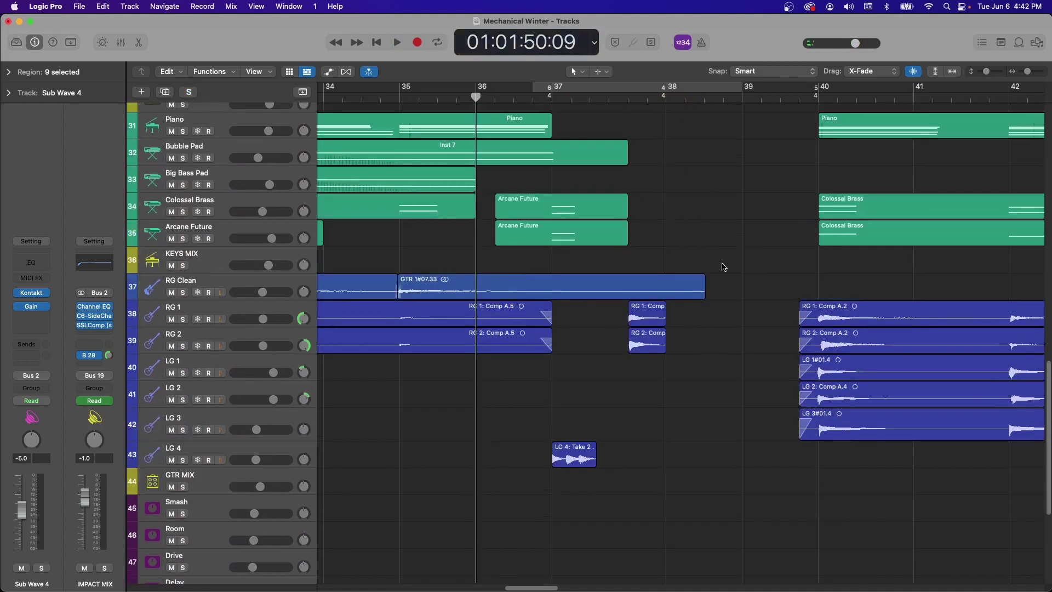
key("space")
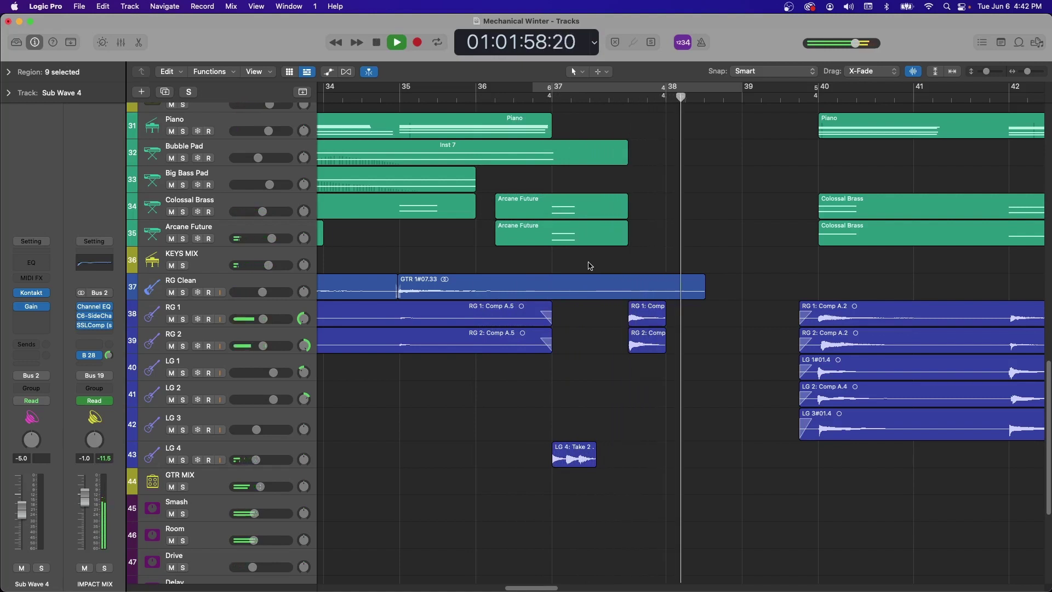
scroll(630, 295, "down", 7)
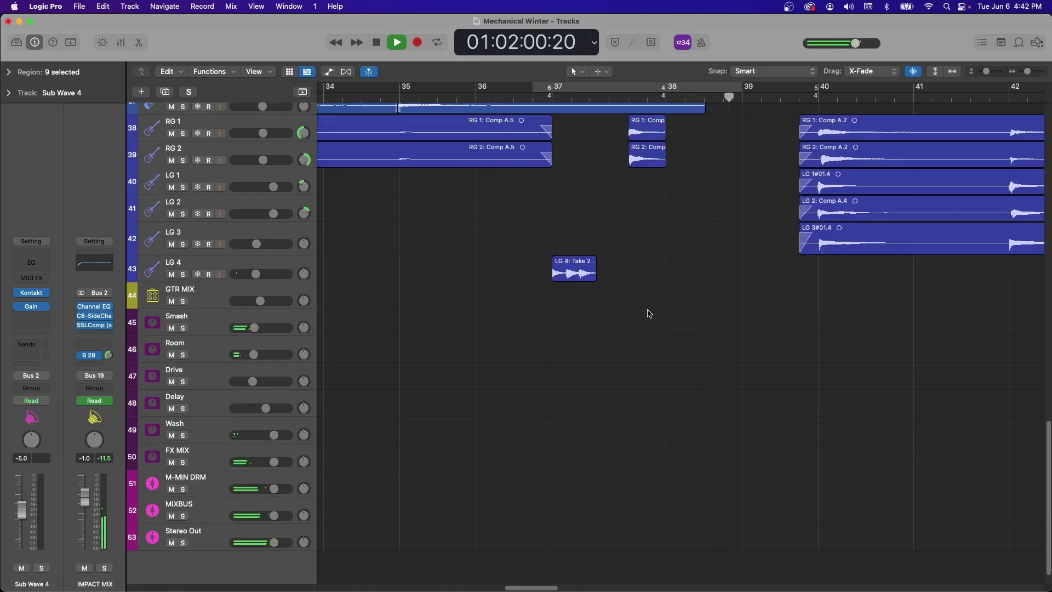
key("space")
Step: Select the M-MIN DRM bus to show its channel strip and routing
scroll(649, 313, "up", 4)
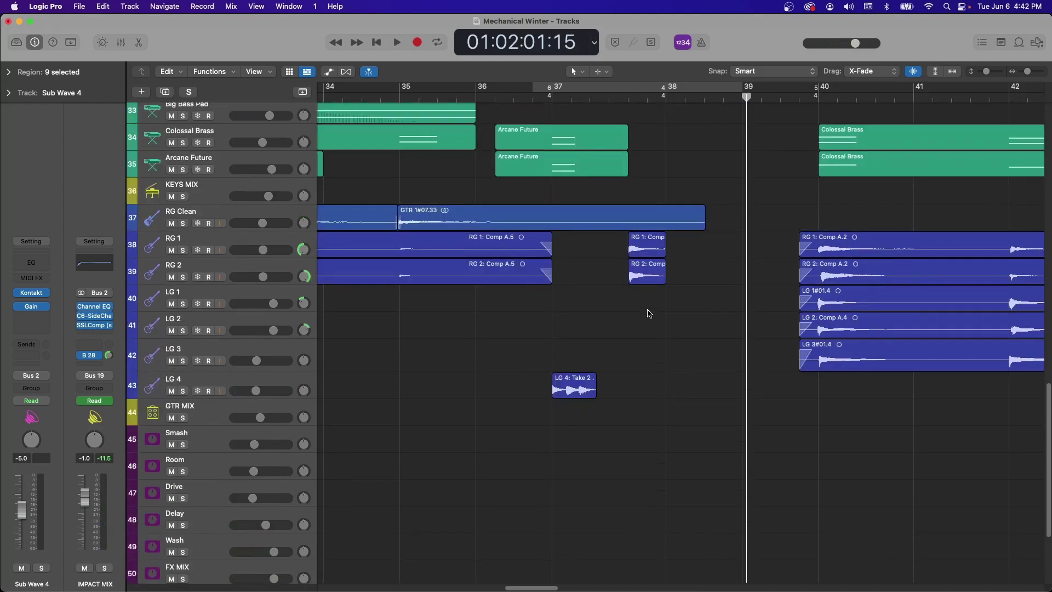
scroll(649, 310, "up", 1)
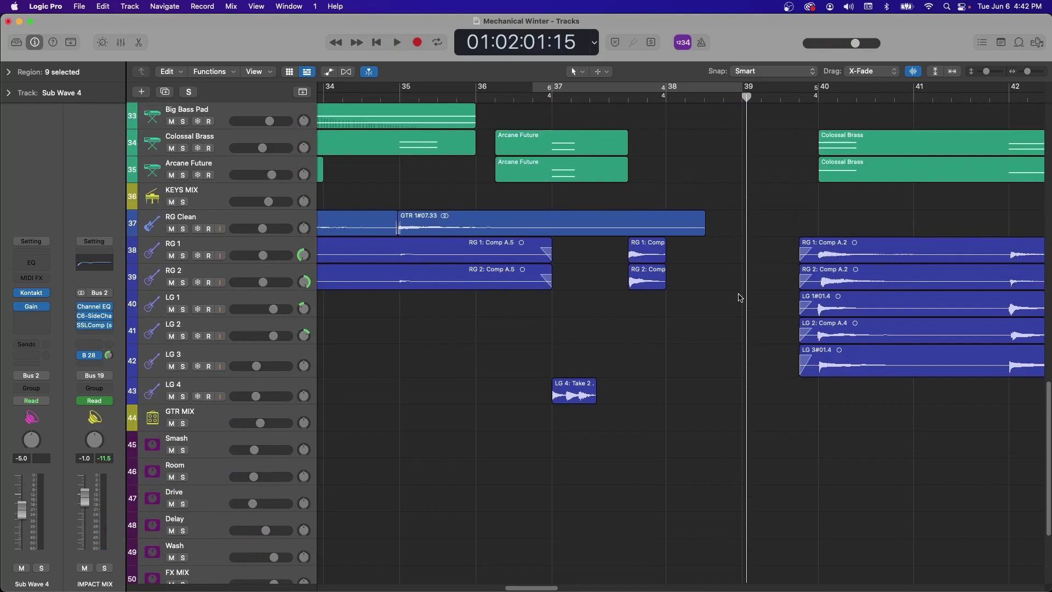
scroll(738, 501, "down", 4)
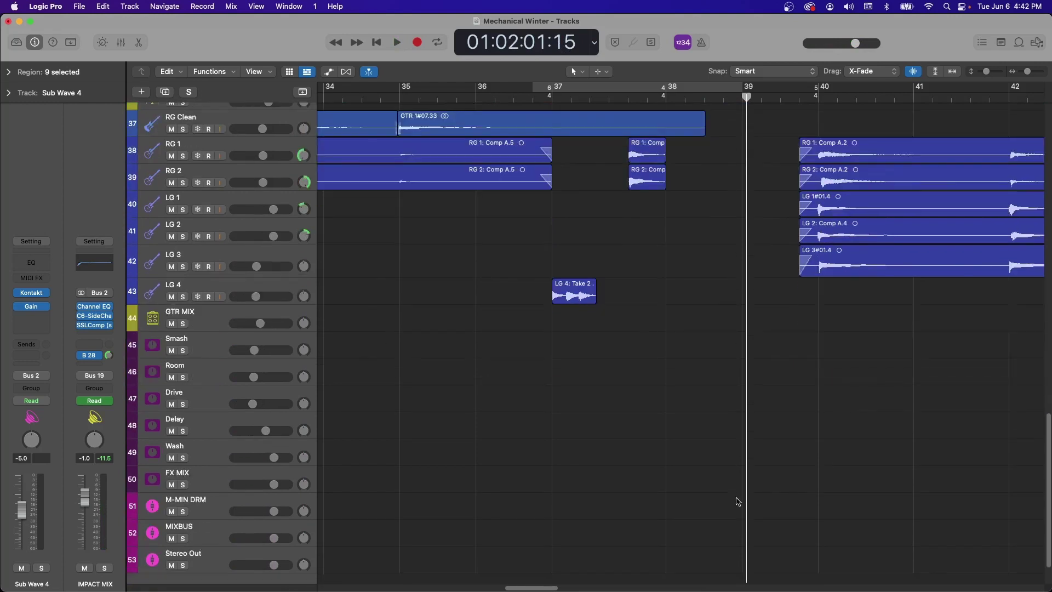
left_click(222, 503)
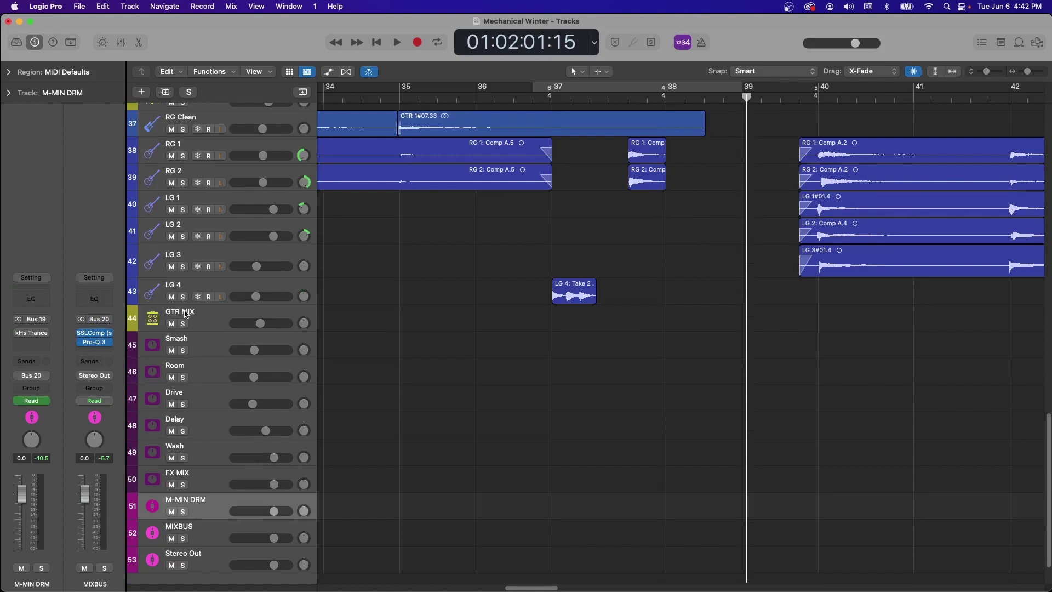
Step: Select the DRUM MIX bus to inspect its inserts, sends and output routing
scroll(186, 314, "up", 15)
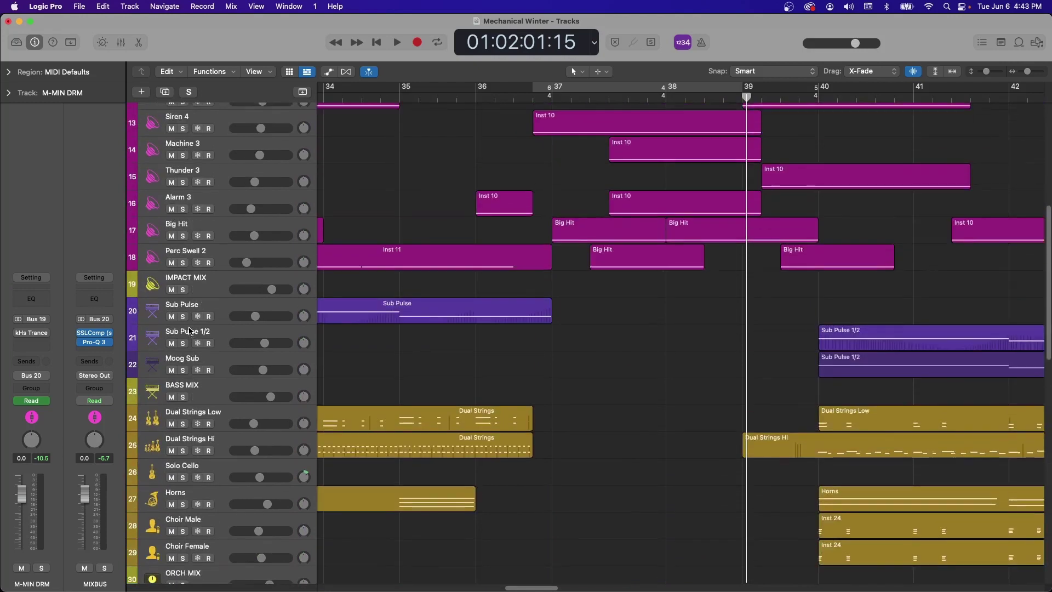
scroll(189, 331, "up", 7)
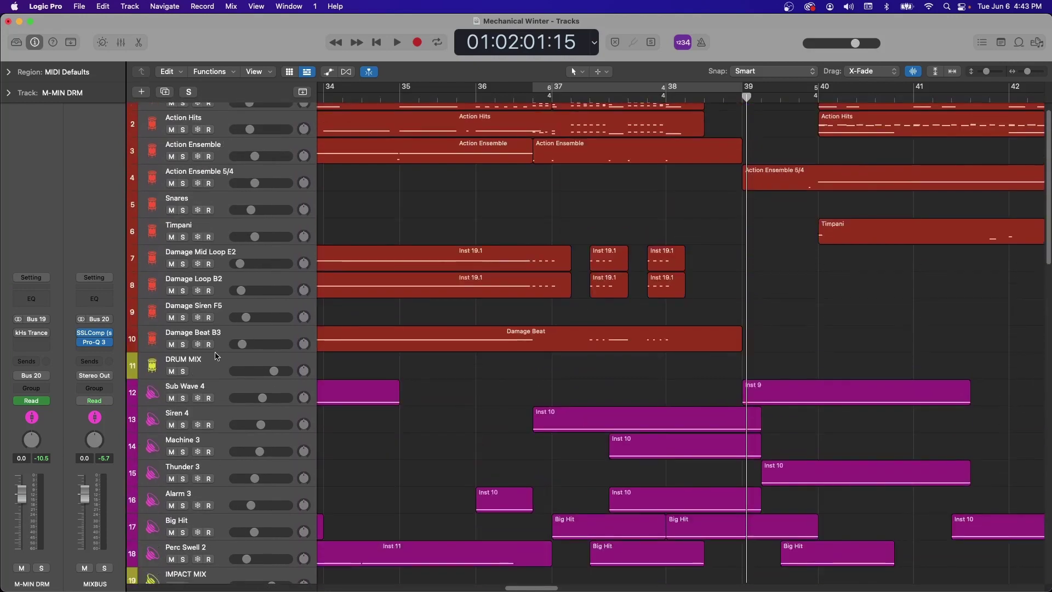
left_click(217, 356)
Step: Select the effect returns from Smash through Wash, and inspect the channel strip of the FX MIX bus
scroll(210, 396, "down", 3)
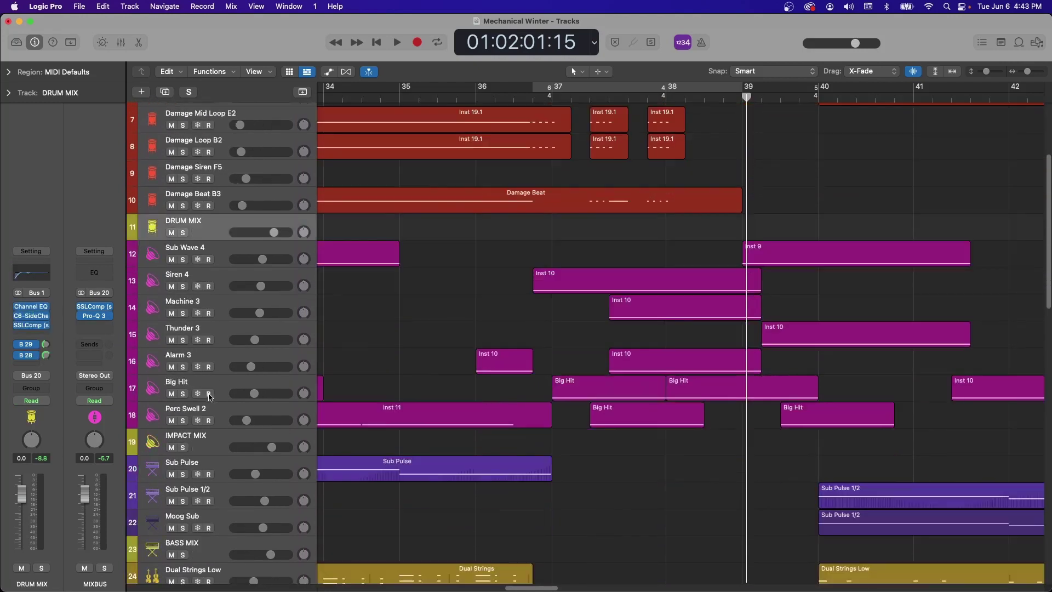
scroll(210, 396, "down", 4)
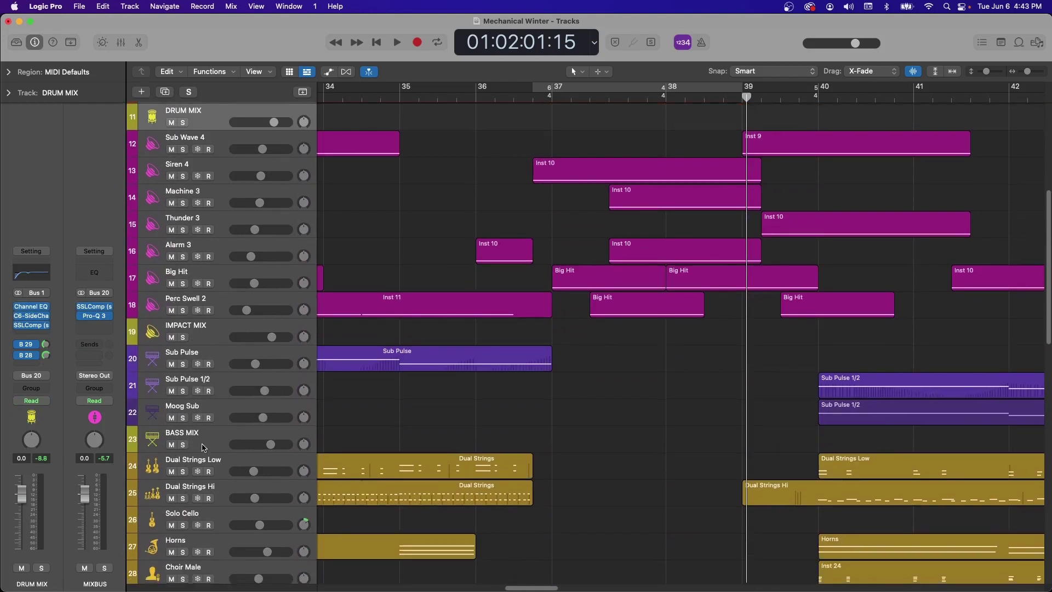
scroll(202, 448, "down", 12)
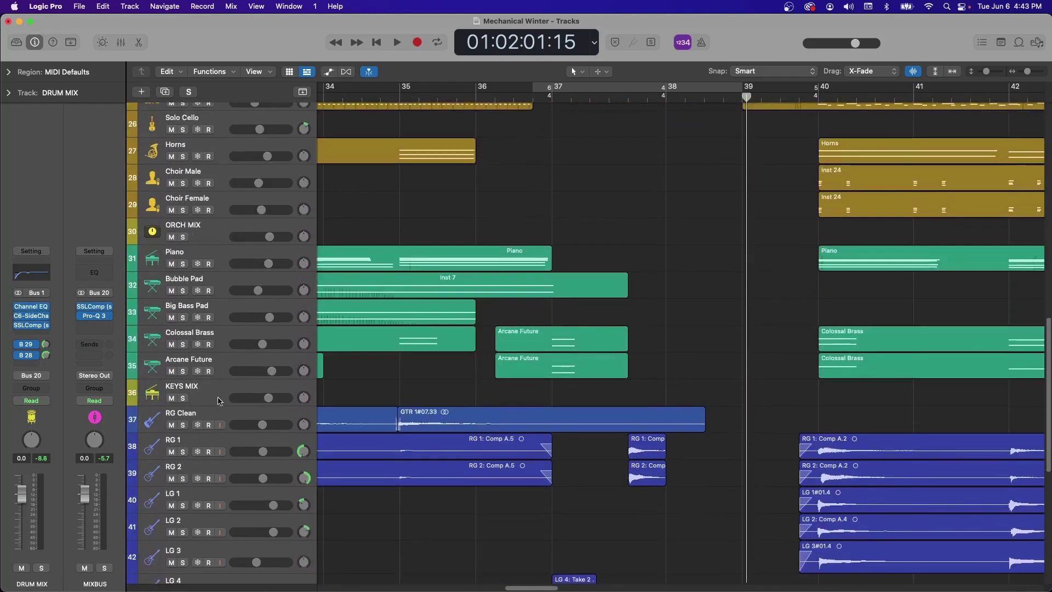
scroll(218, 401, "down", 10)
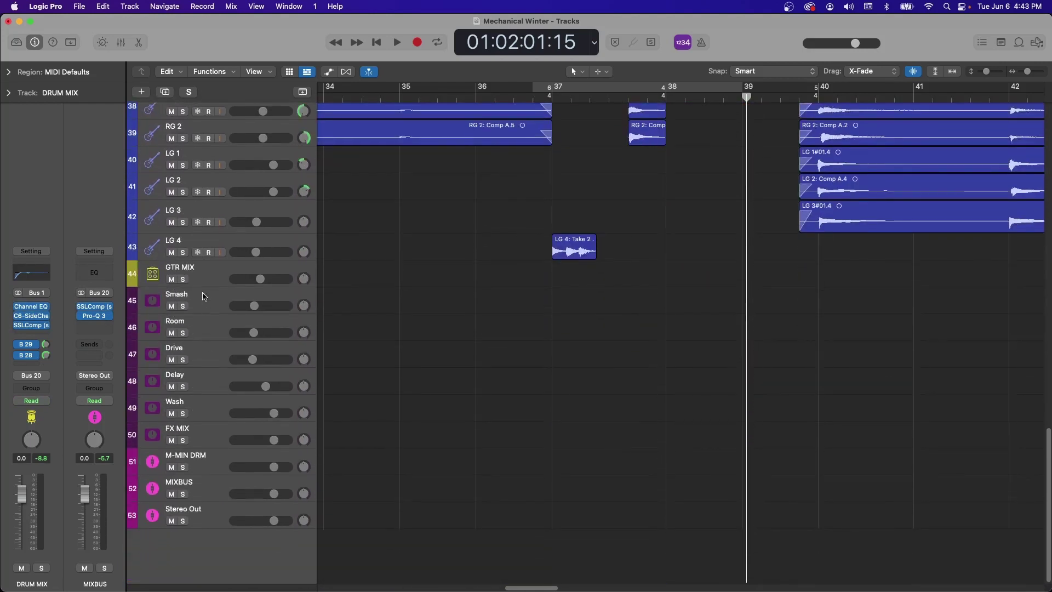
left_click(202, 297)
left_click(211, 414, "shift")
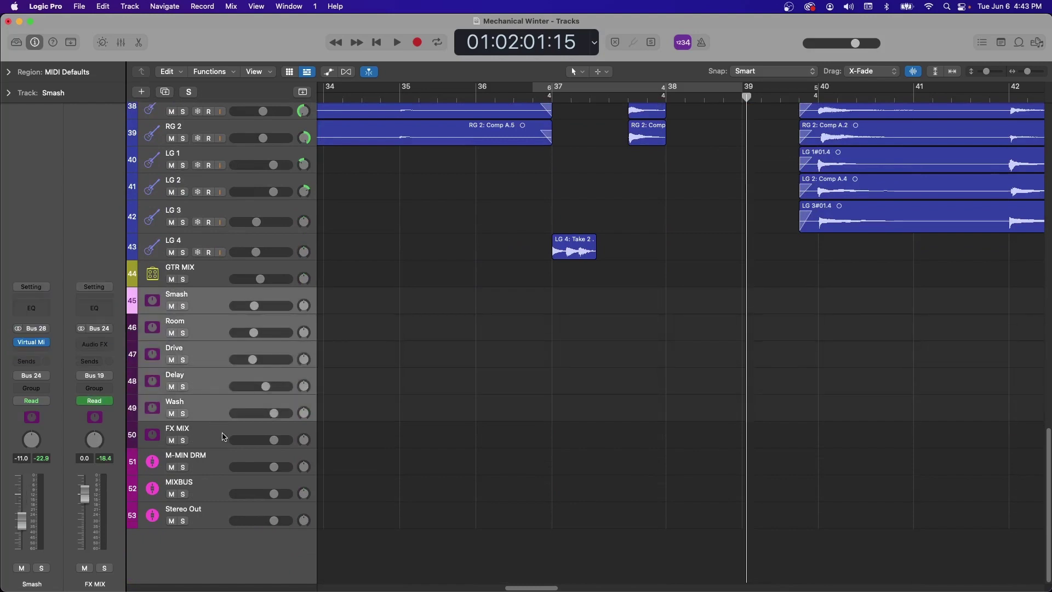
left_click(224, 436)
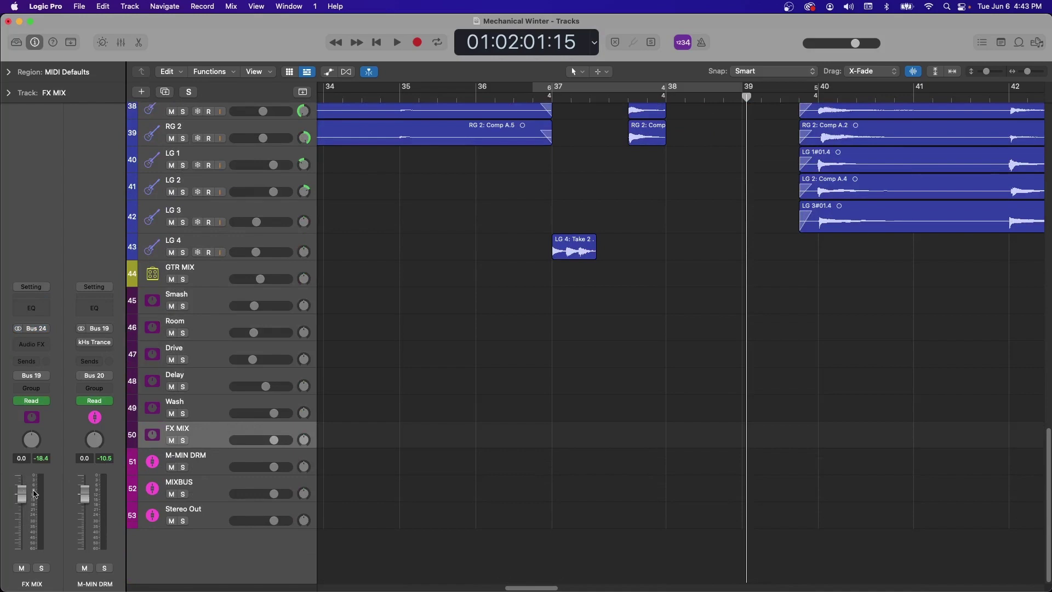
Step: Return to the M-MIN DRM bus and review the instrument tracks and submixes above it
left_click(201, 463)
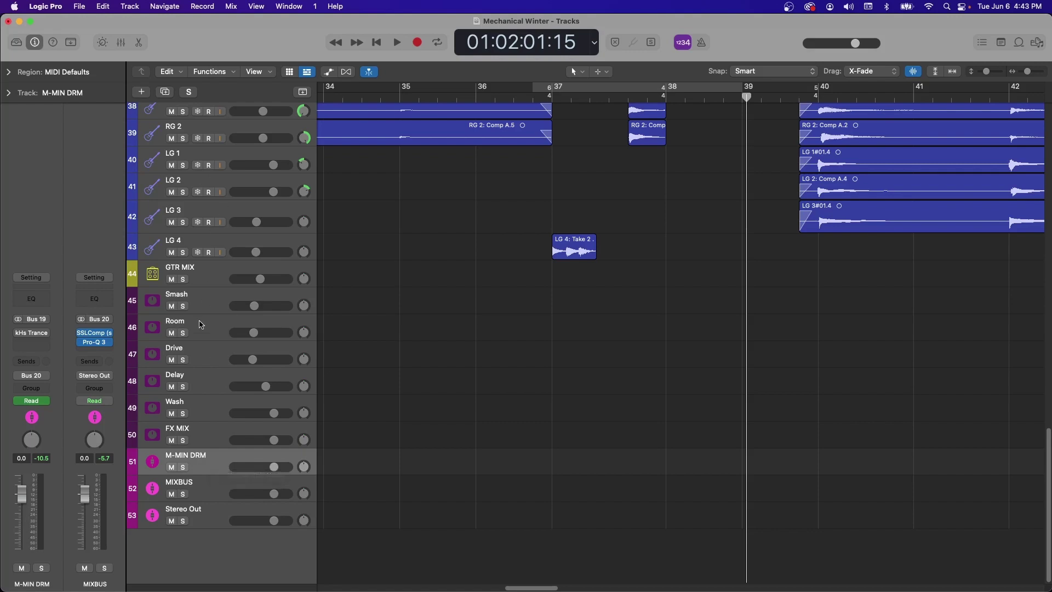
scroll(213, 270, "up", 10)
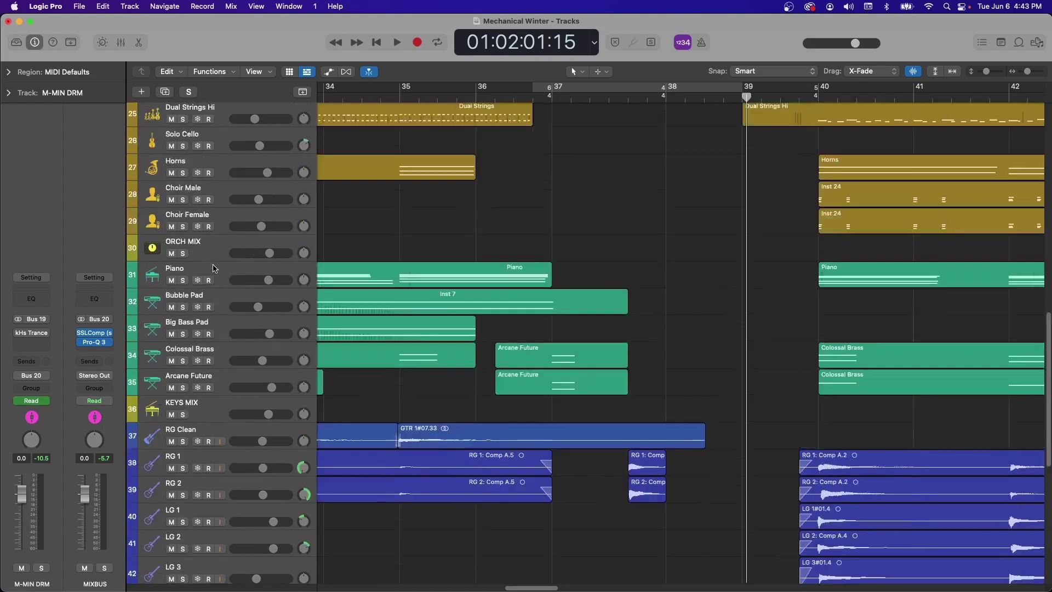
scroll(219, 269, "down", 10)
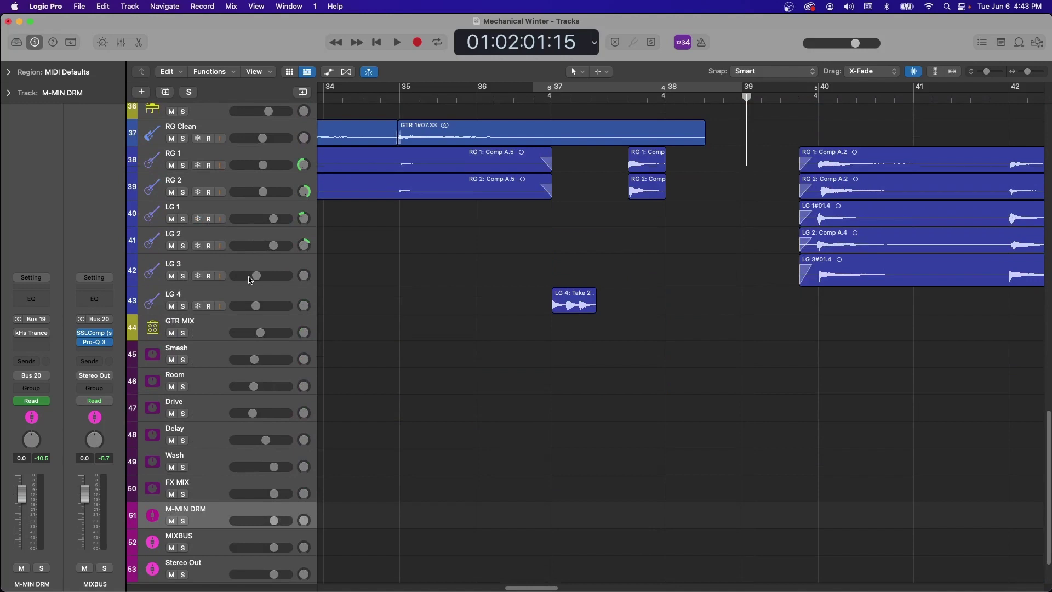
Step: Show the mixer and select the IMPACT MIX channel to inspect its output routing
key("x")
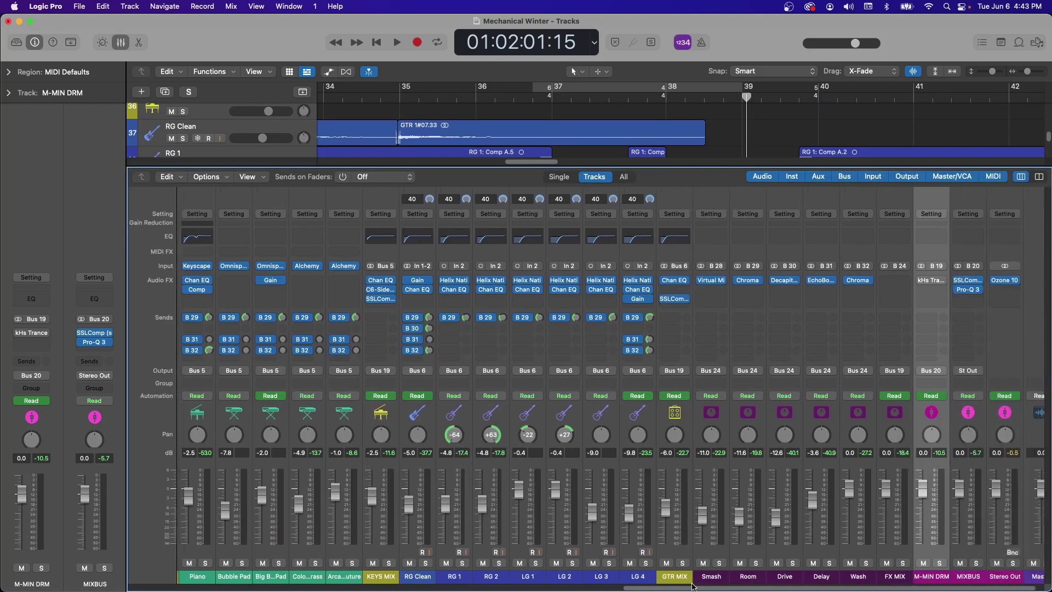
left_click_drag(691, 582, 262, 559)
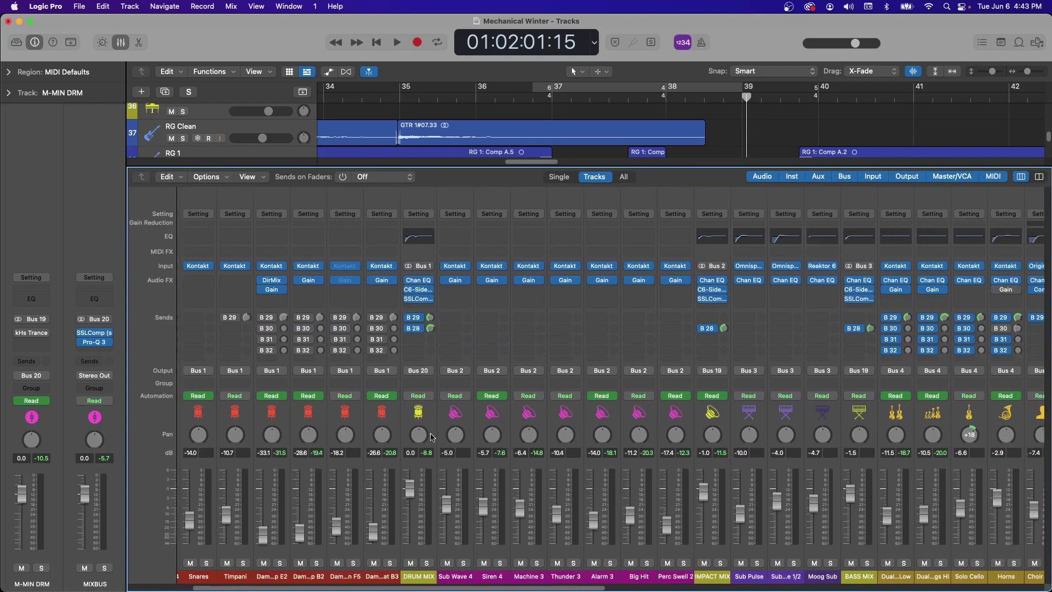
left_click(707, 412)
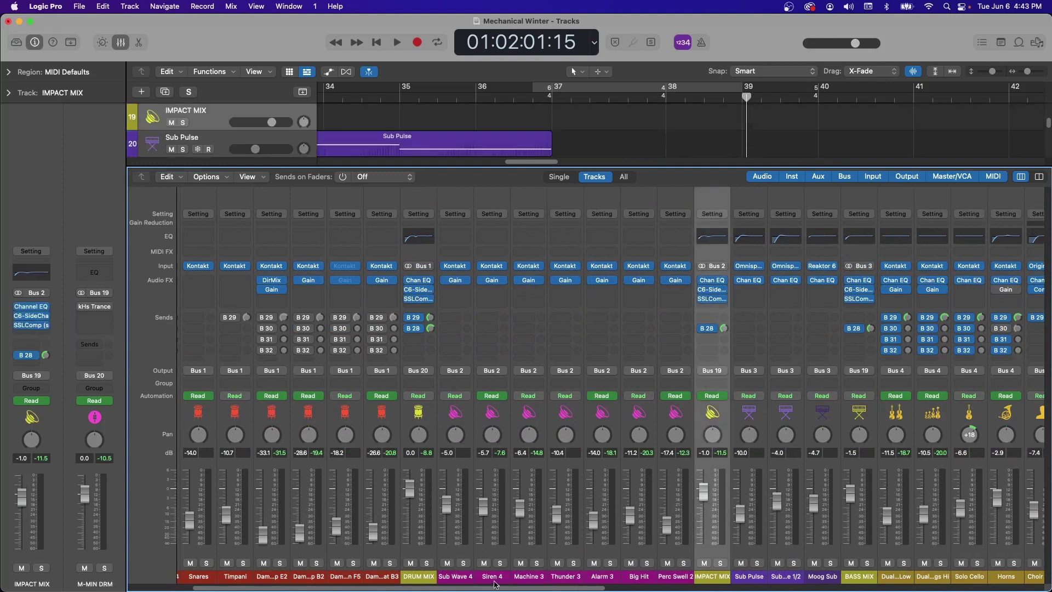
Step: Inspect the M-MIN DRM and MIXBUS channels in the mixer one after the other
left_click_drag(497, 589, 943, 586)
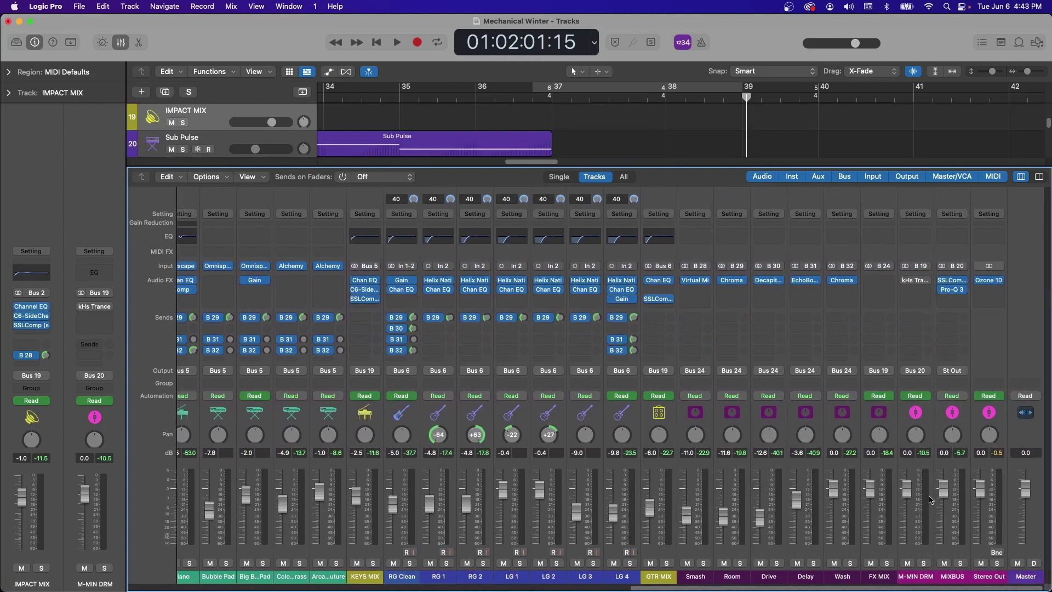
left_click(919, 417)
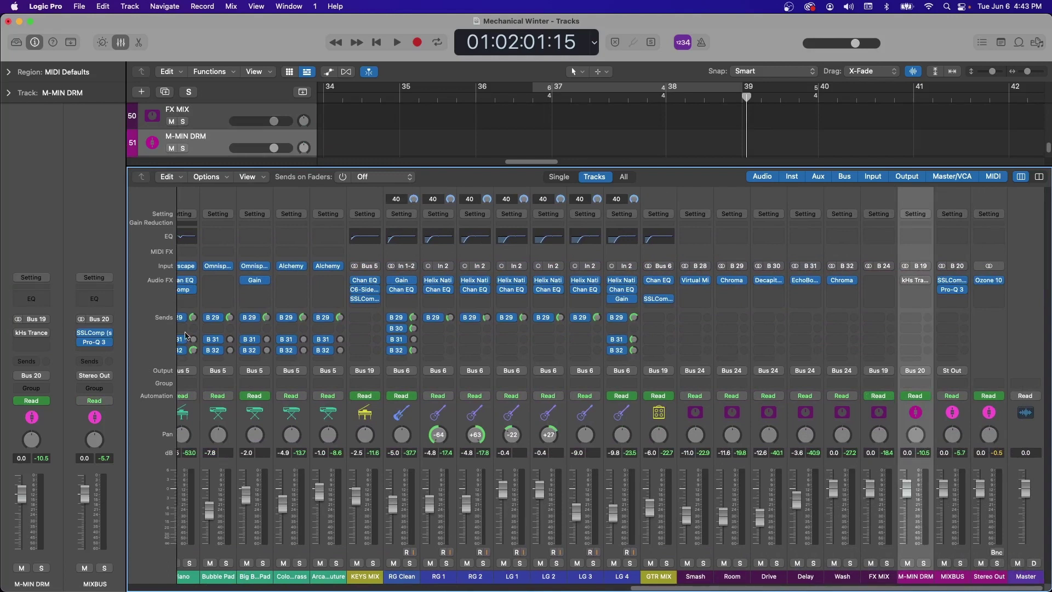
left_click(958, 418)
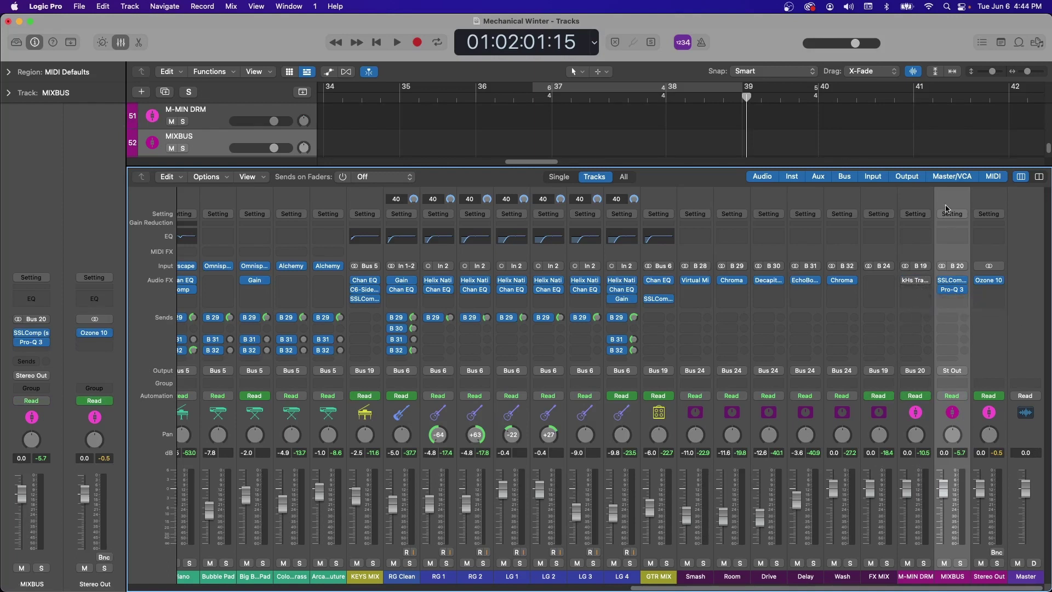
Step: Open the kHs Trance Gate plug-in on the M-MIN DRM bus to inspect it, and close it along with the mixer
left_click(915, 281)
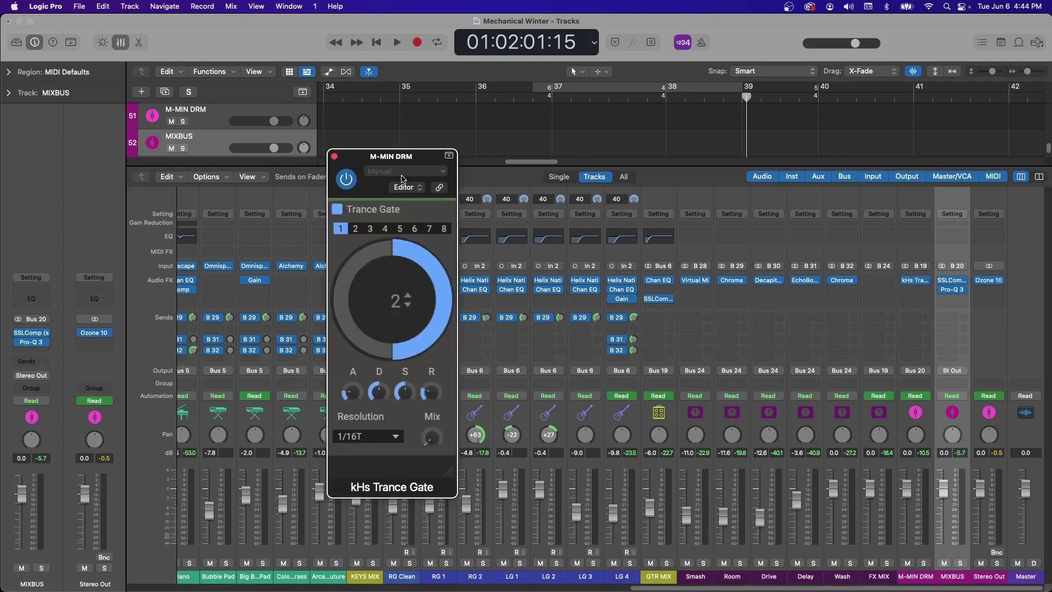
left_click(334, 157)
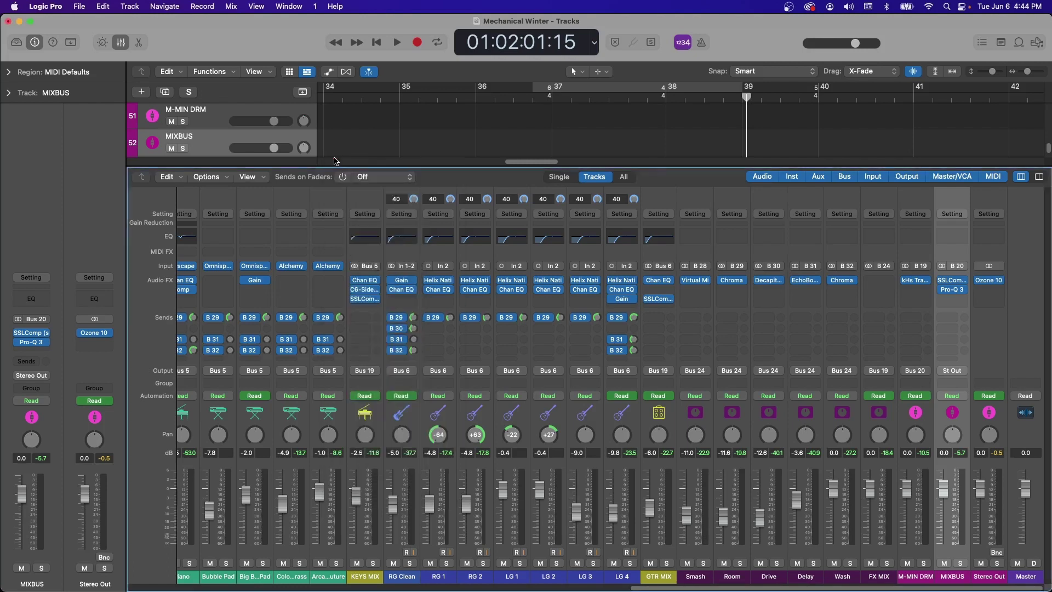
left_click(122, 42)
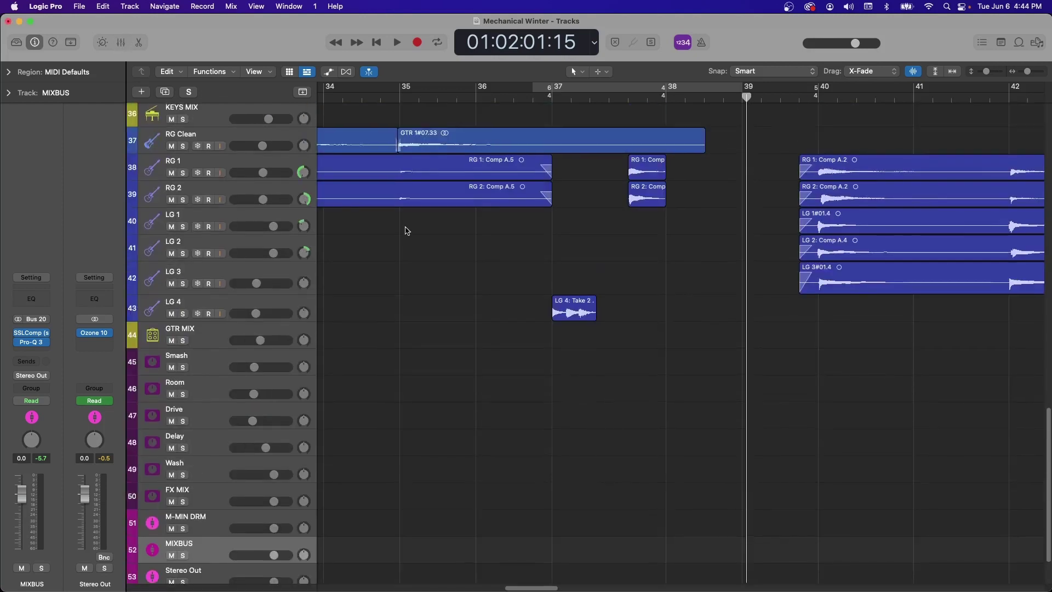
Step: Solo the M-MIN DRM bus and show its automation with the kHs Trance Gate Mix lane below the Resolution lane
left_click(222, 469)
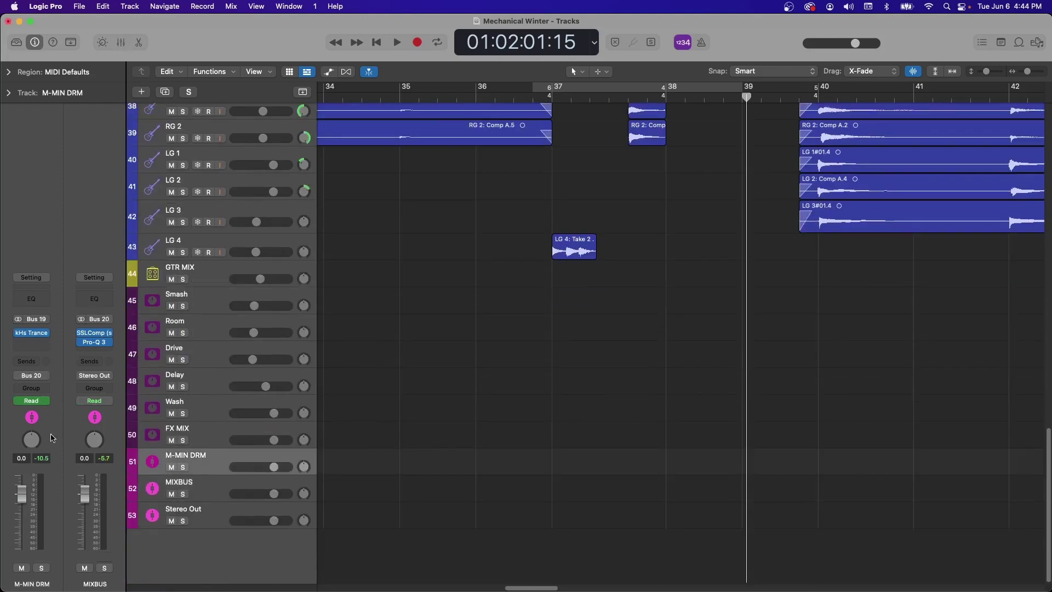
left_click(183, 467)
scroll(571, 359, "up", 2)
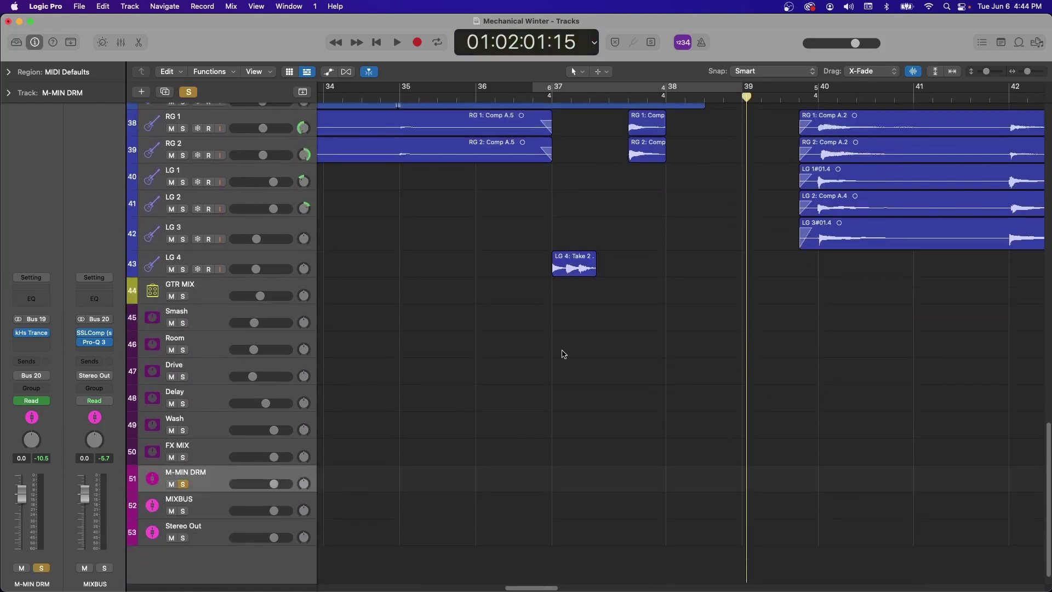
key("a")
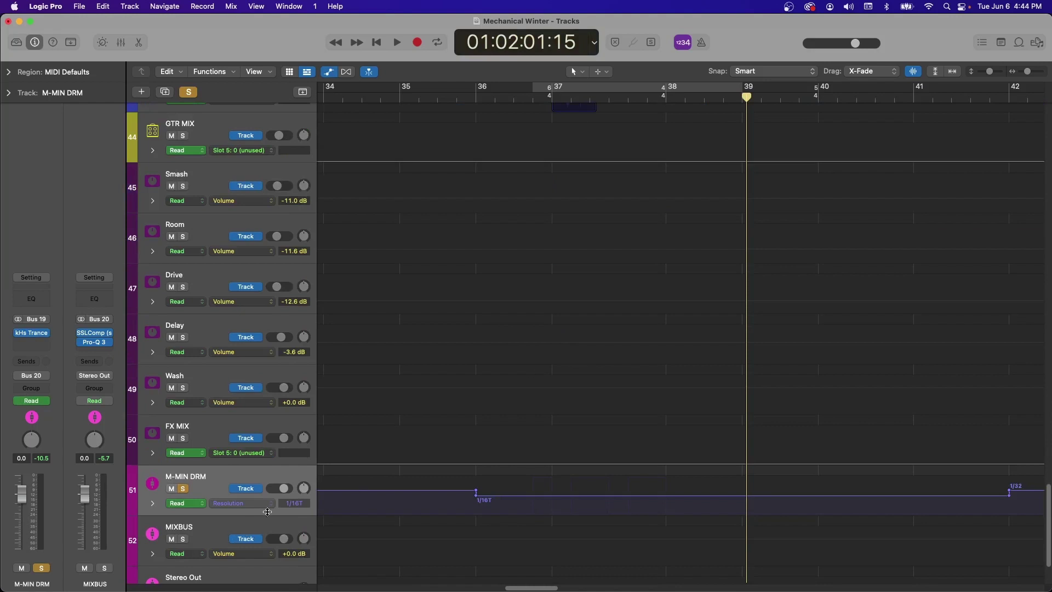
left_click(154, 505)
scroll(647, 282, "down", 5)
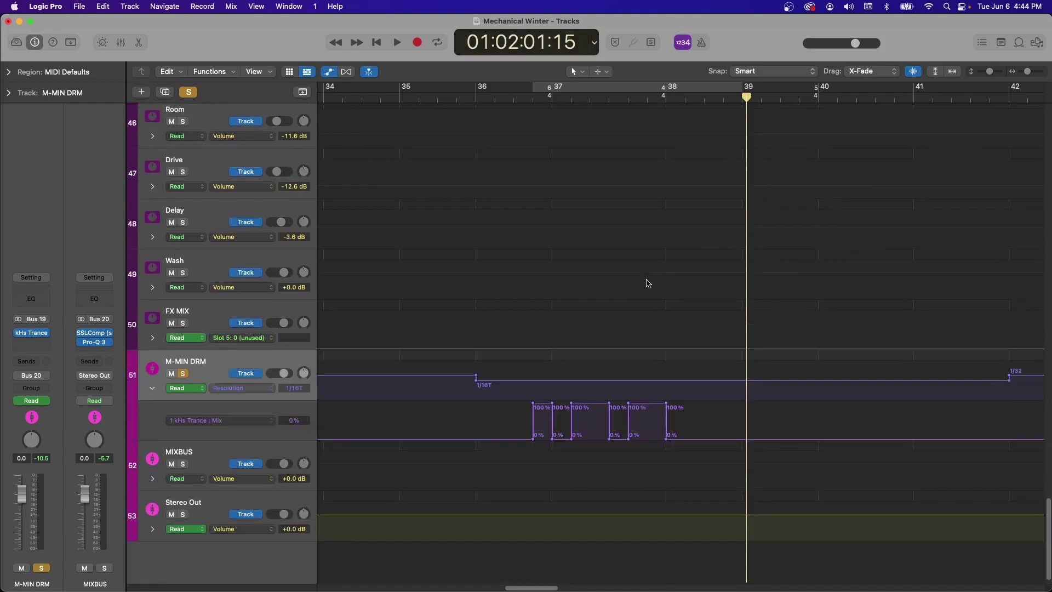
Step: Play the soloed M-MIN DRM bus from bar 36 through the gated section around bars 36 to 38
left_click(476, 97)
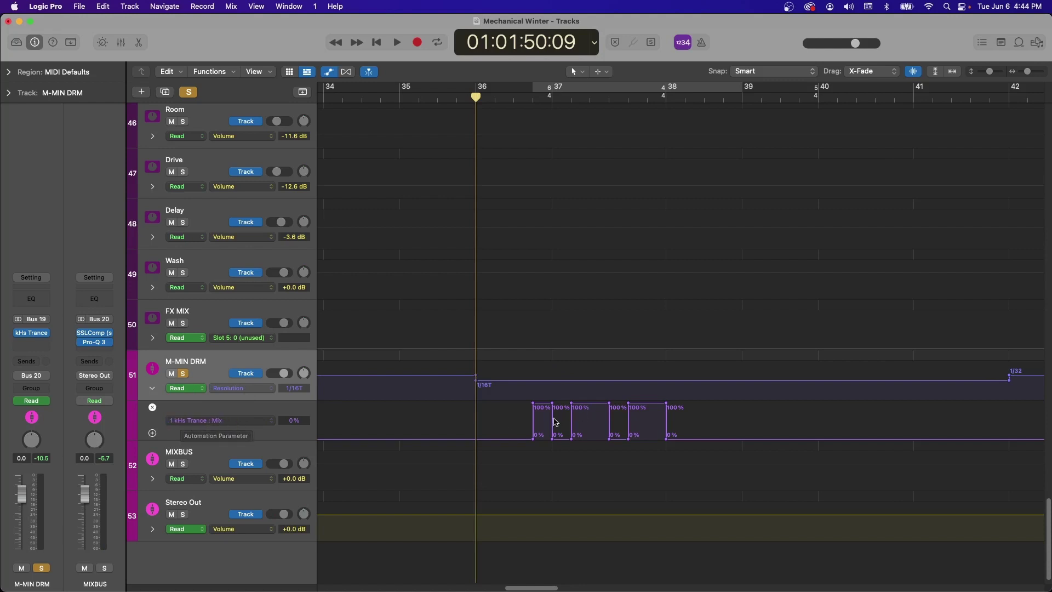
mouse_move(529, 589)
left_mouse_down()
mouse_move(543, 589)
mouse_move(517, 587)
left_mouse_up()
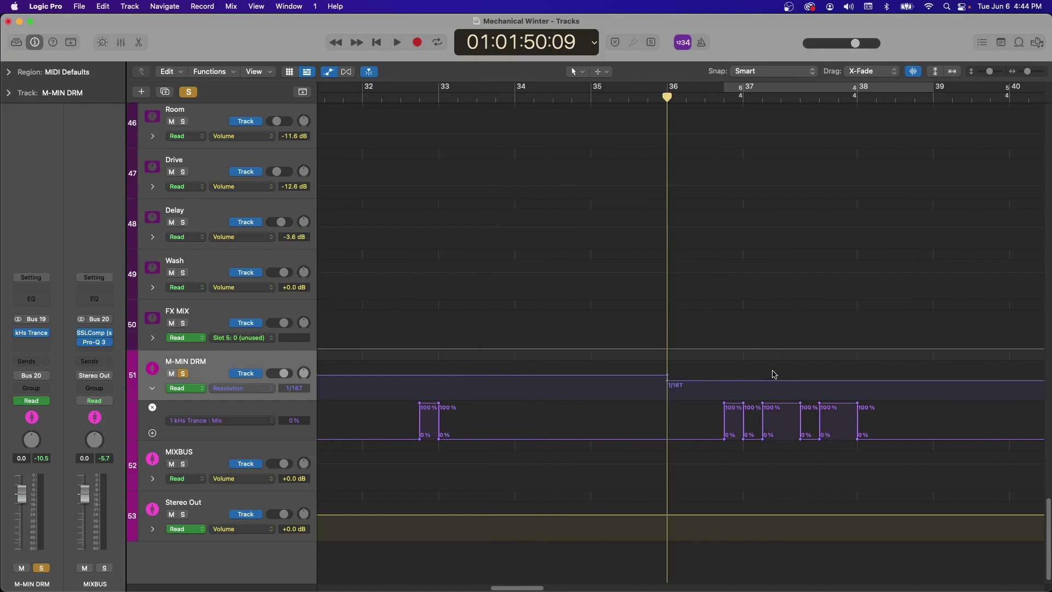
scroll(657, 314, "right", 3)
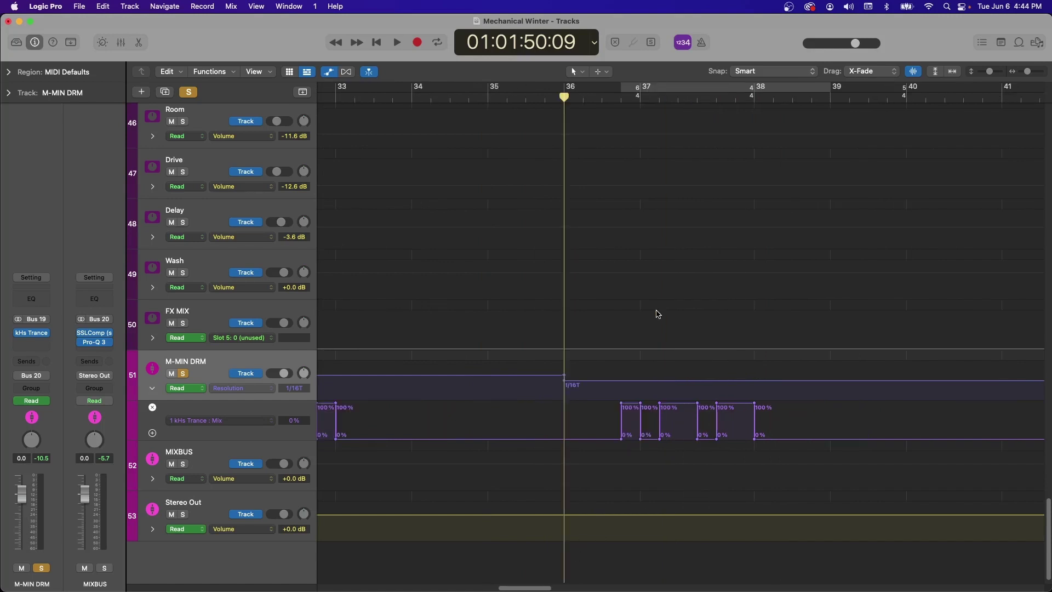
key("space")
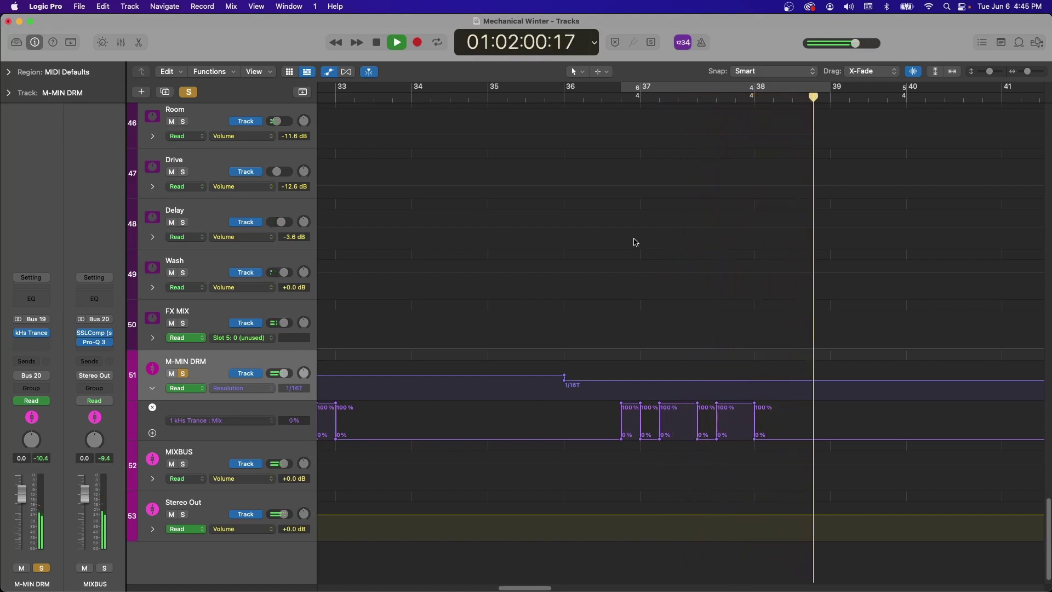
key("space")
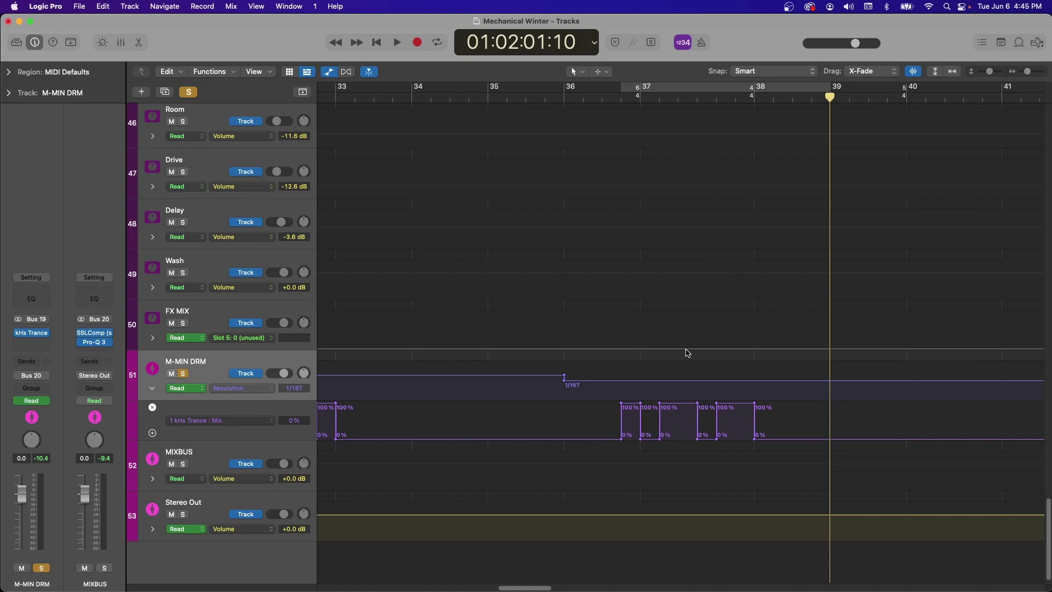
Step: Unsolo the M-MIN DRM bus, set an active cycle range from bar 36 to bar 39, and play it
scroll(688, 353, "up", 10)
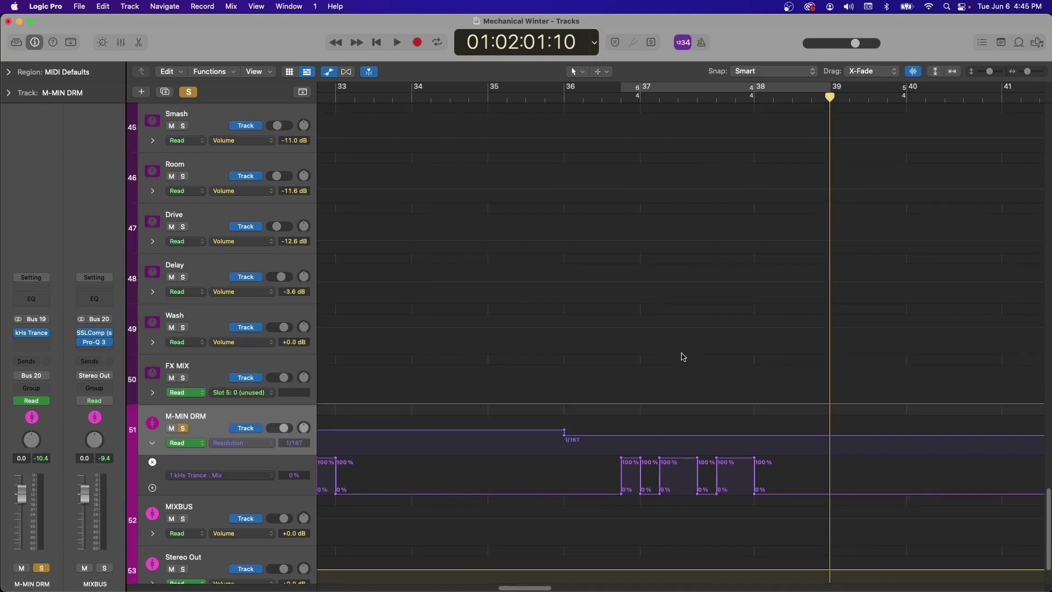
scroll(683, 356, "up", 3)
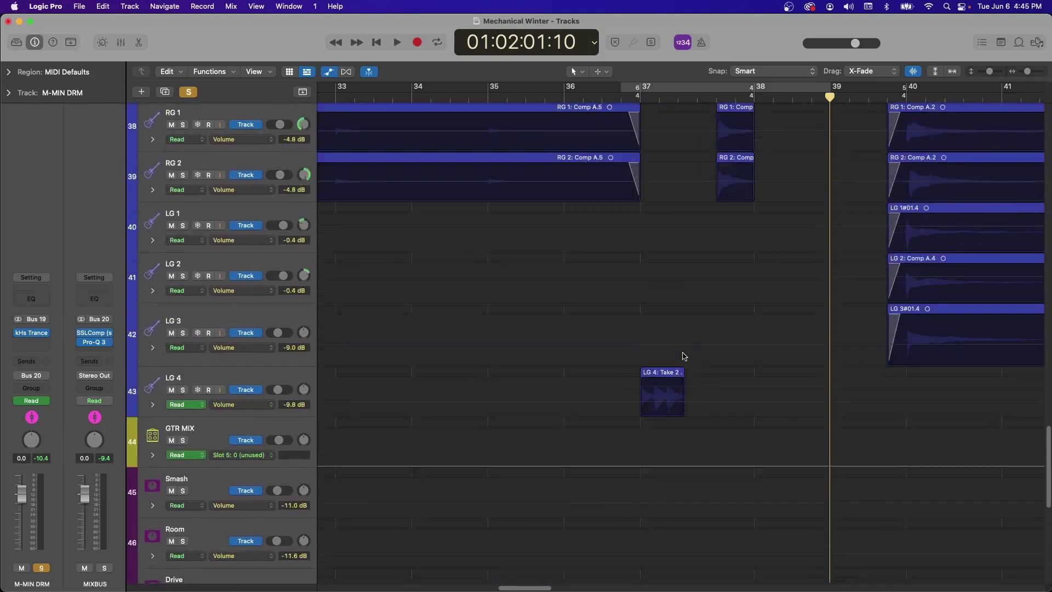
scroll(681, 383, "up", 9)
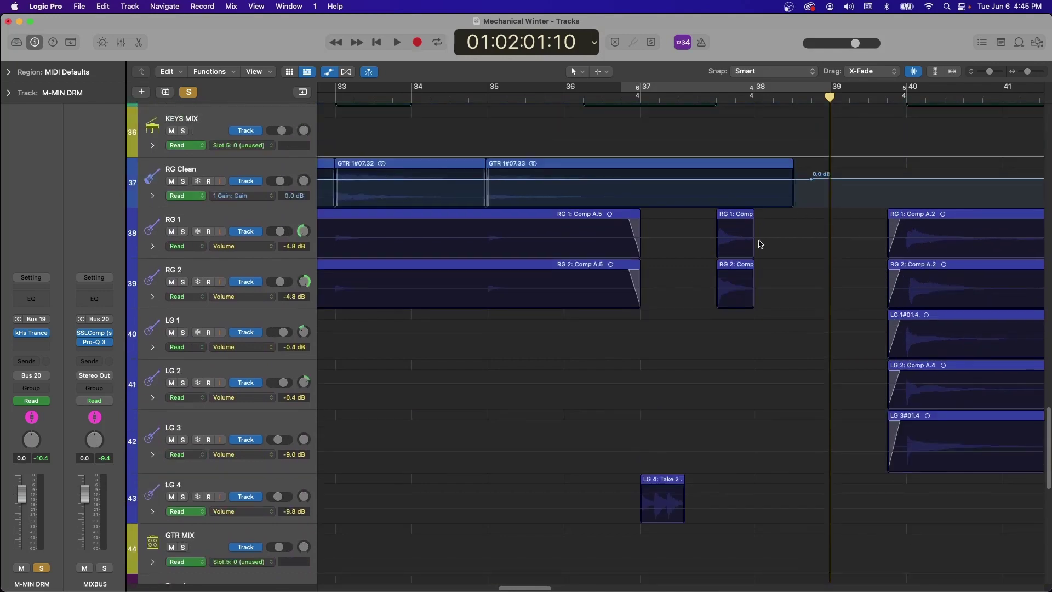
scroll(630, 304, "down", 10)
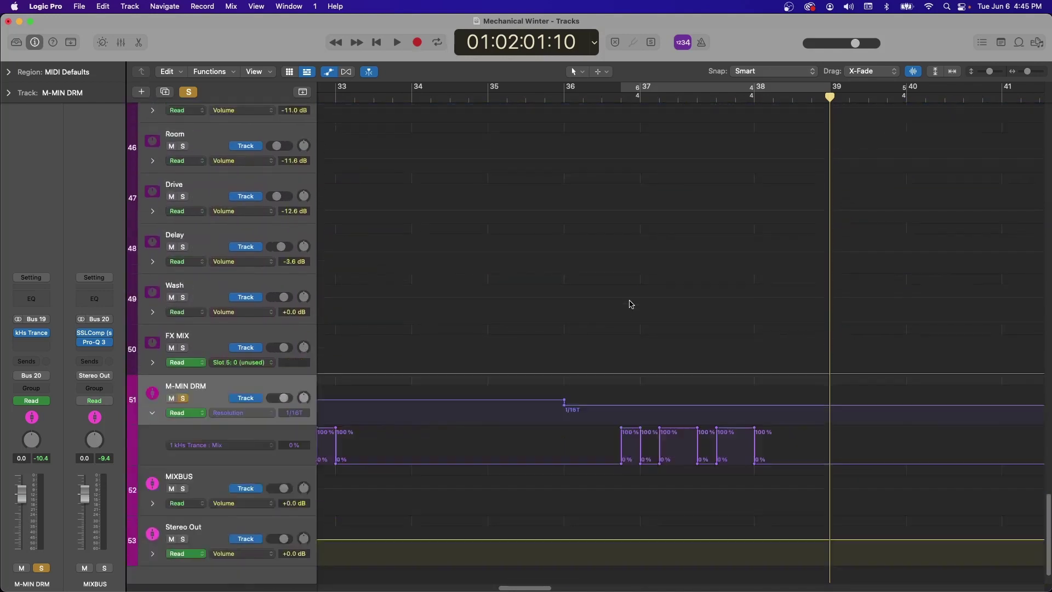
left_click(567, 106)
left_click(699, 87)
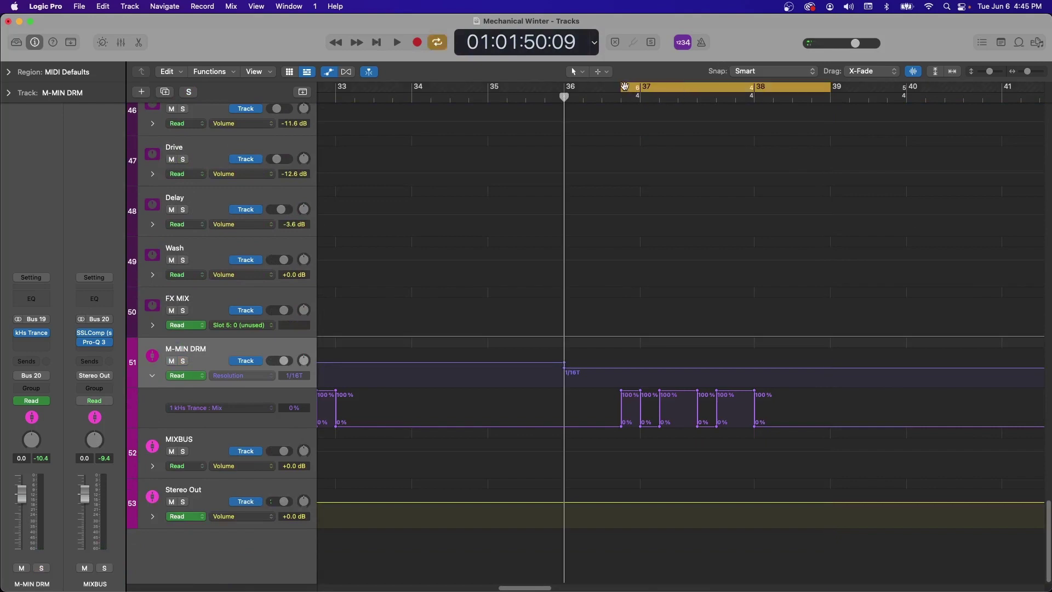
left_click_drag(623, 89, 564, 89)
key("space")
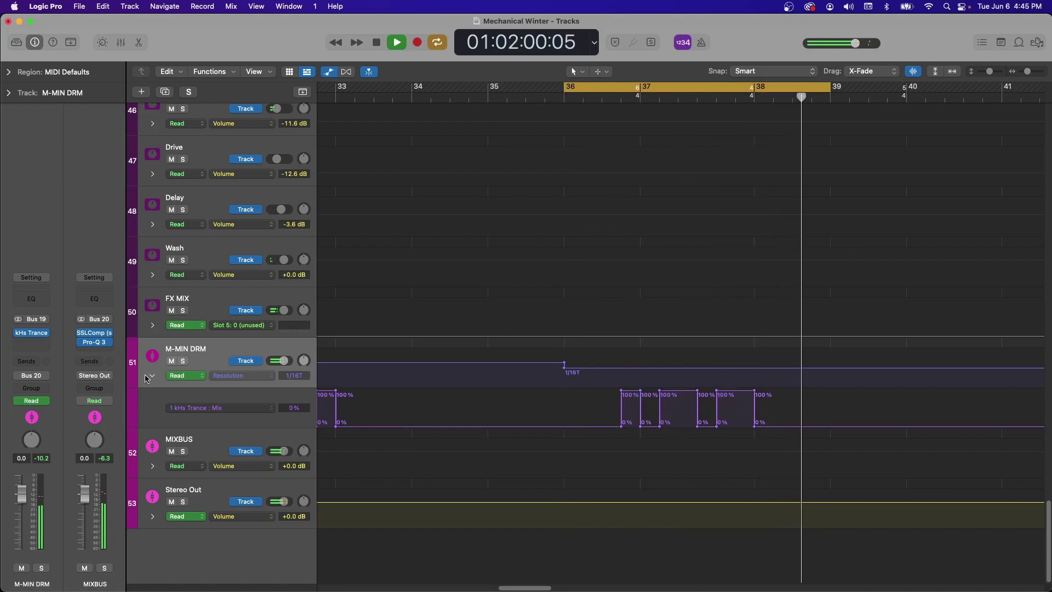
key("space")
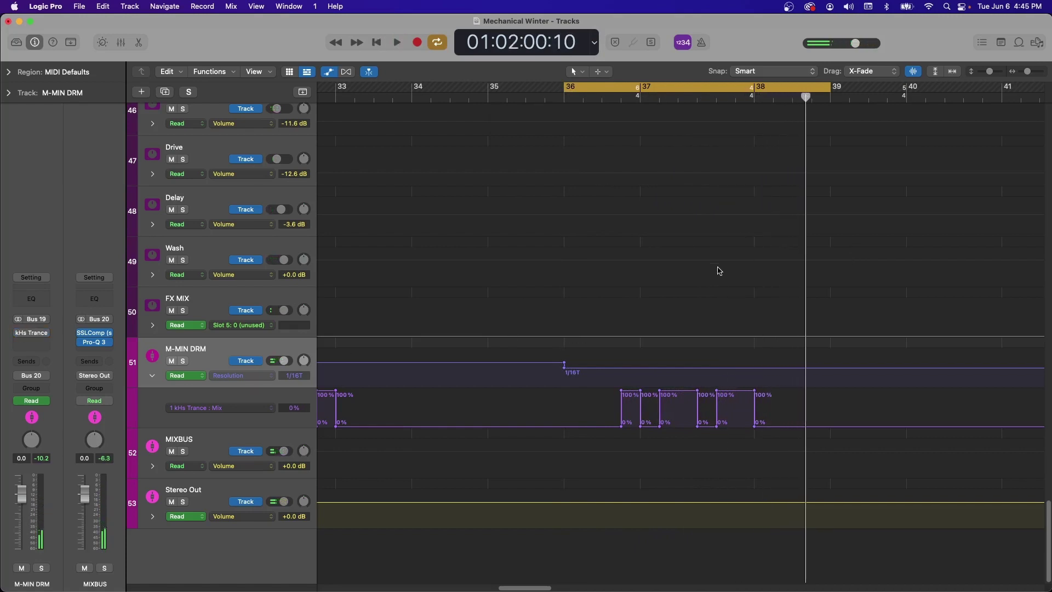
Step: Compare the cycled section with the kHs Trance Gate on M-MIN DRM bypassed and with it re-enabled
key("space")
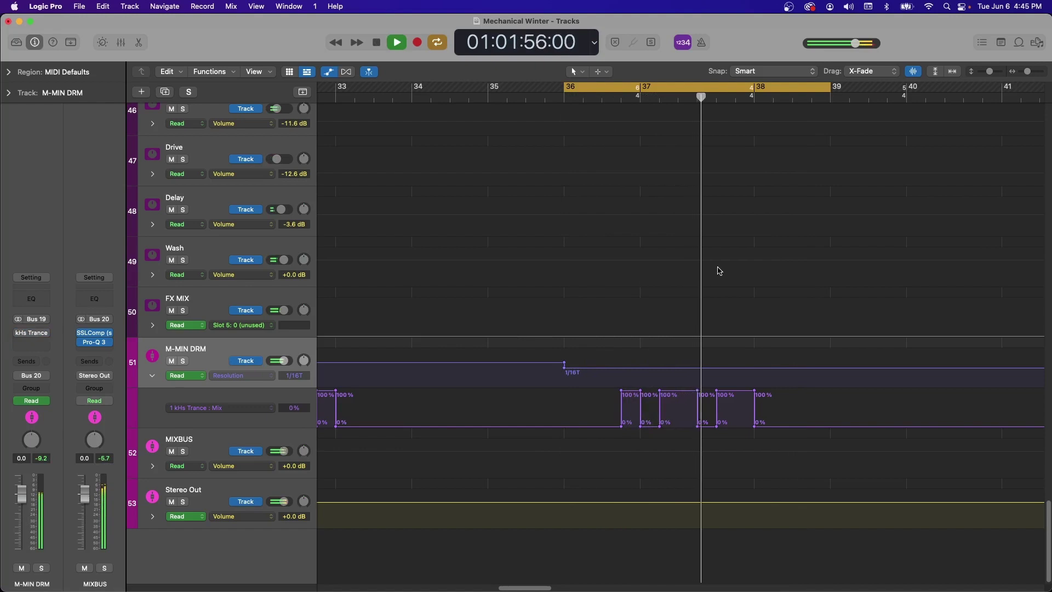
mouse_move(21, 335)
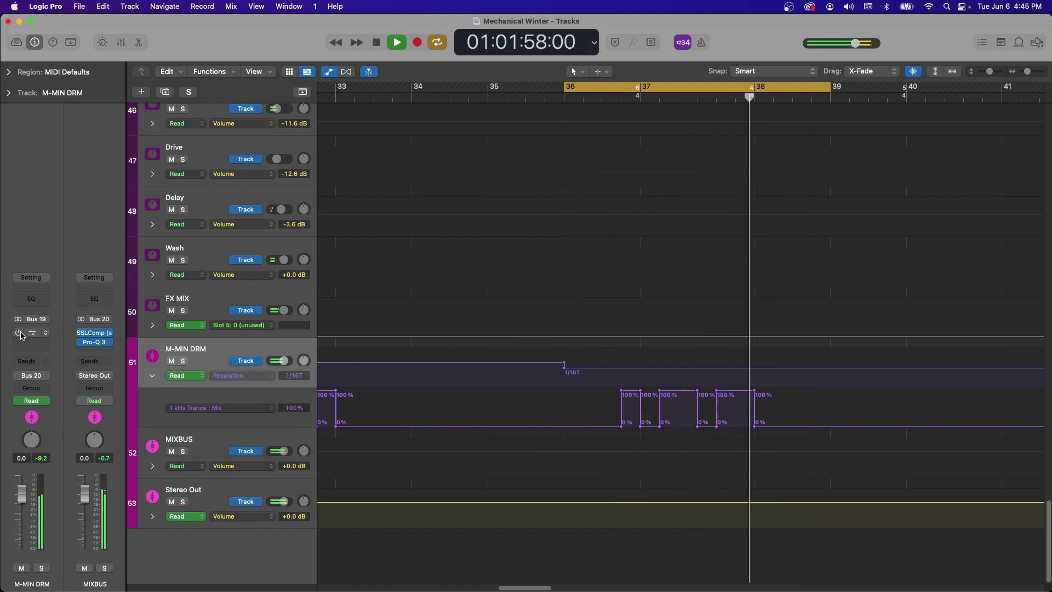
key("space")
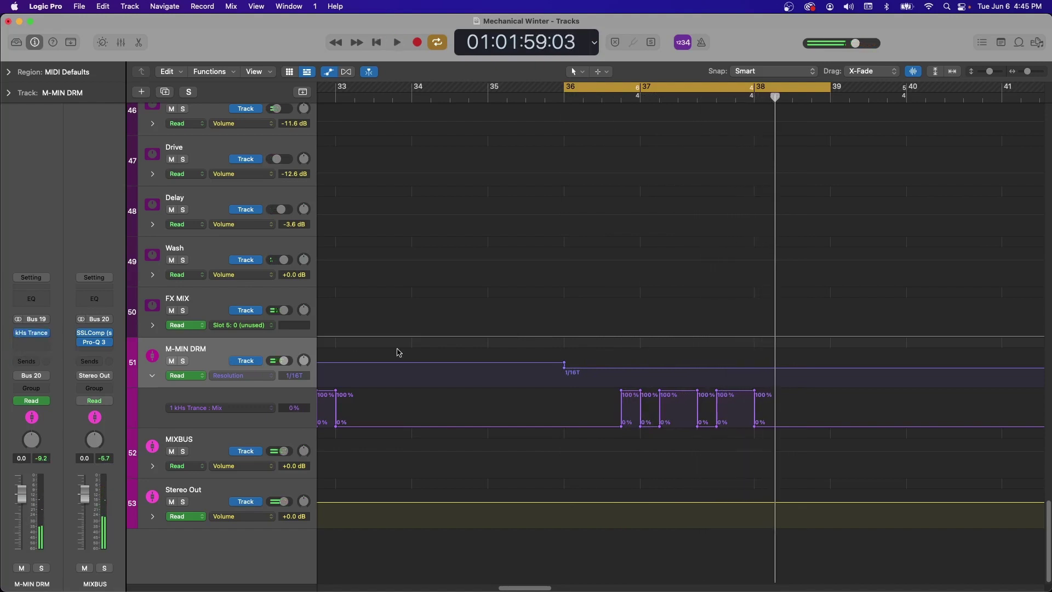
key("space")
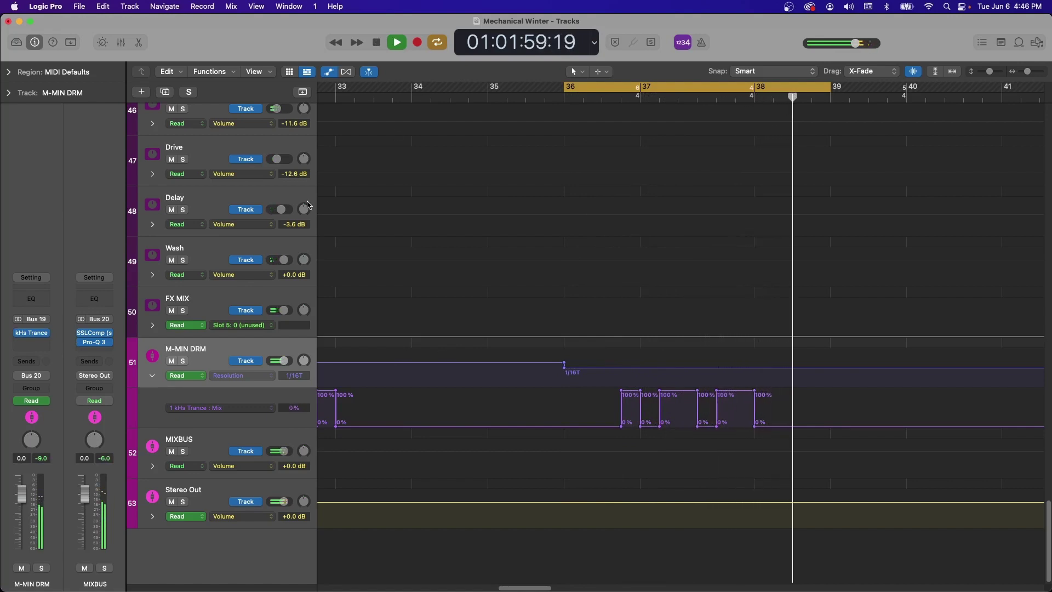
Step: Turn off cycling, hide the track automation, and move the playhead to bar 29
scroll(602, 200, "up", 1)
key("a")
key("c")
scroll(648, 142, "up", 15)
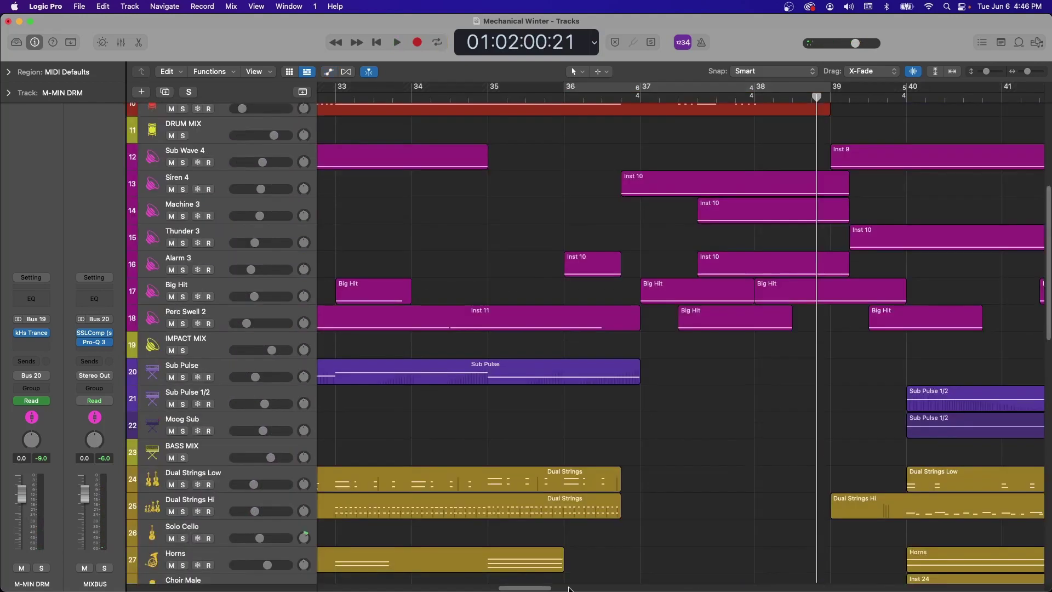
left_click_drag(522, 588, 496, 588)
scroll(633, 406, "up", 5)
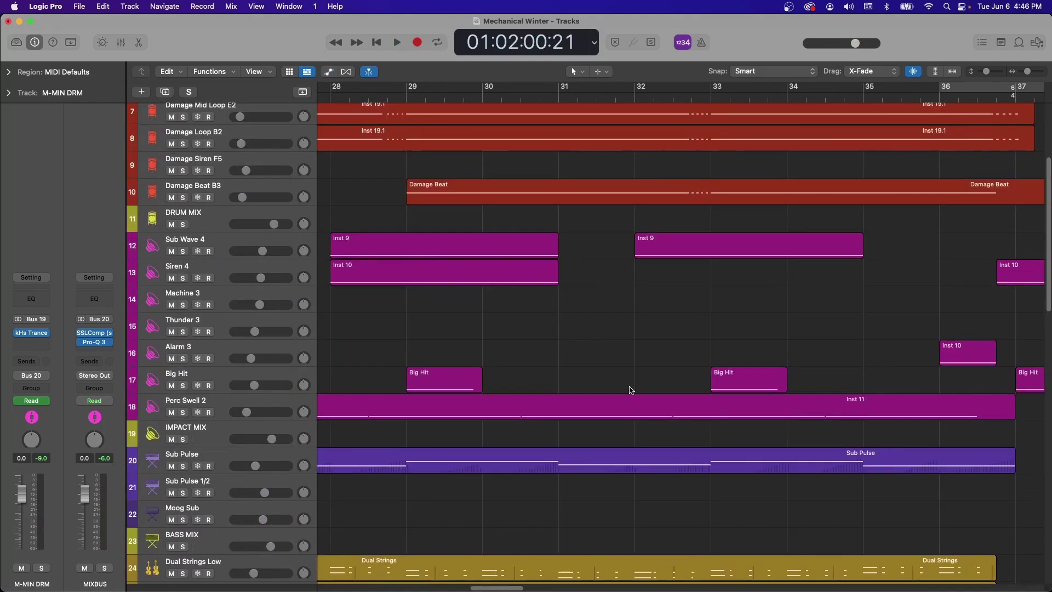
left_click(406, 93)
Step: Show the track automation again and examine the M-MIN DRM gate automation across bars 29 to 38
scroll(500, 270, "down", 15)
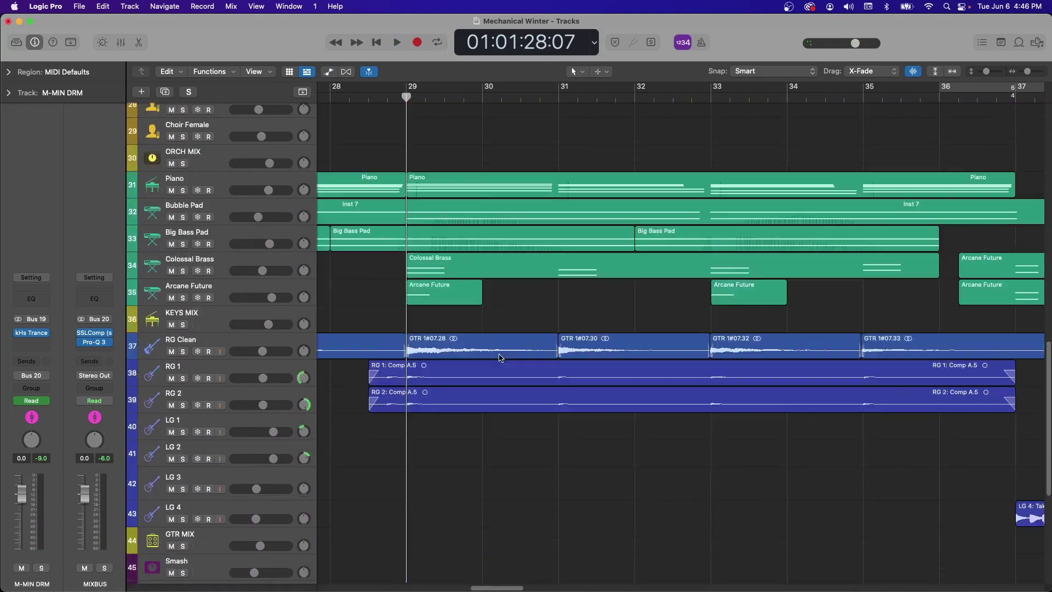
key("a")
scroll(529, 482, "down", 4)
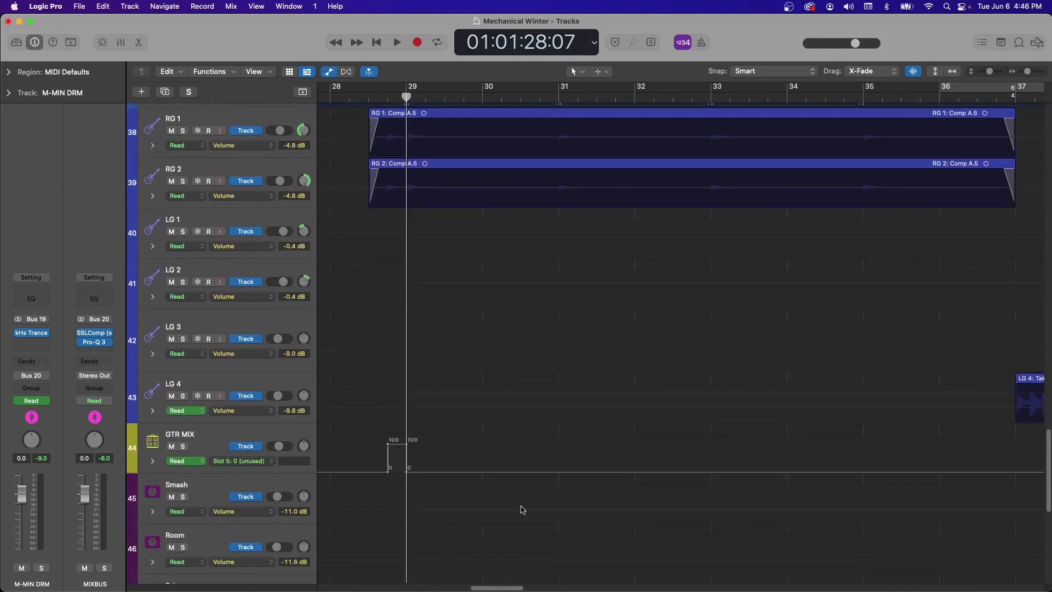
scroll(748, 360, "down", 8)
scroll(748, 361, "left", 4)
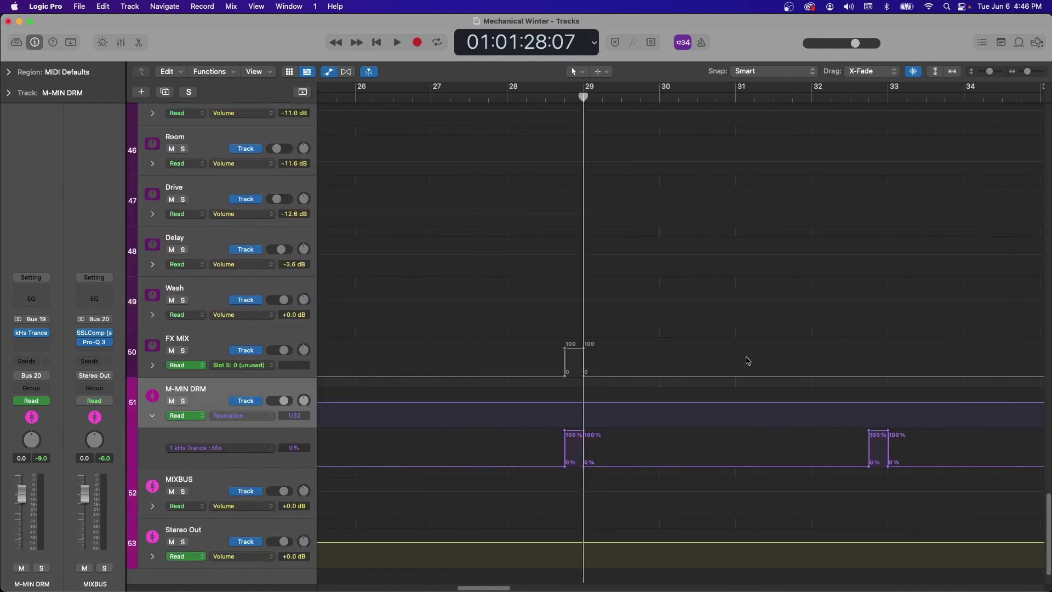
left_click_drag(1026, 72, 1008, 78)
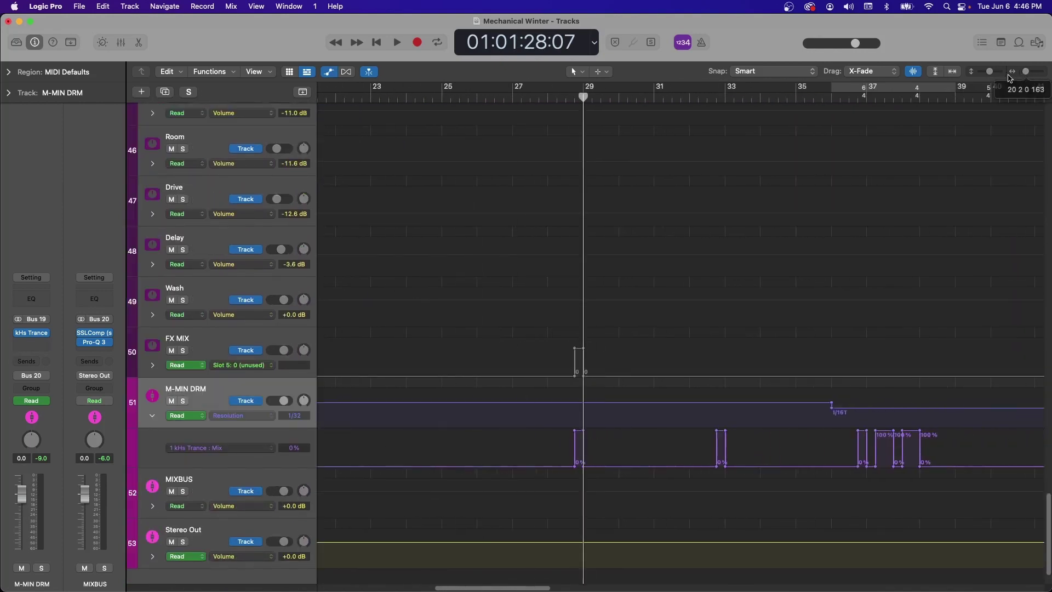
Step: Play the project from bar 27 through the gate automation at bars 29 and 33
left_click(518, 100)
scroll(542, 204, "up", 8)
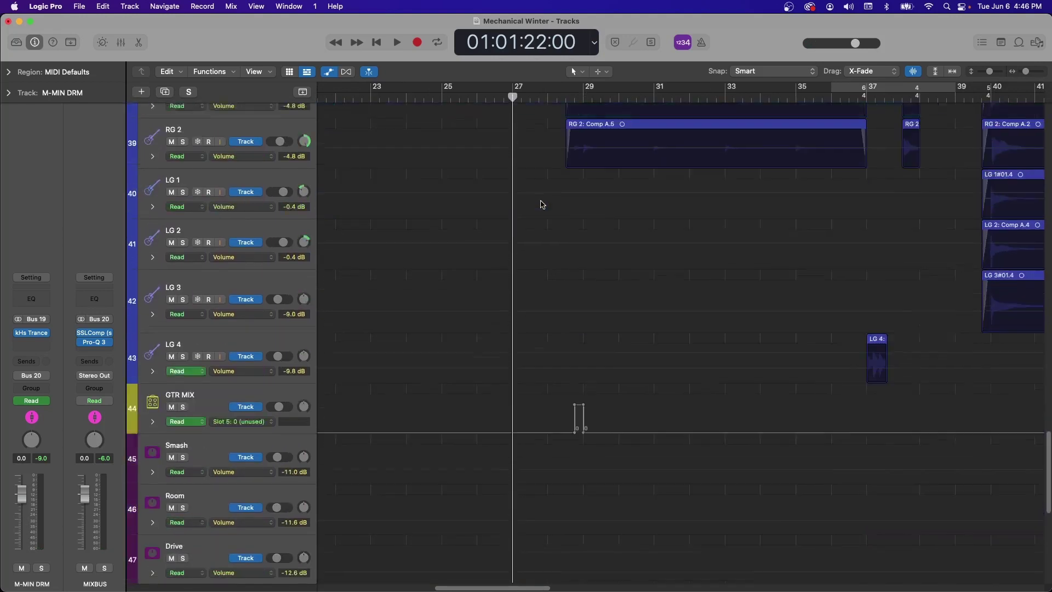
scroll(540, 205, "down", 8)
key("space")
scroll(529, 181, "down", 2)
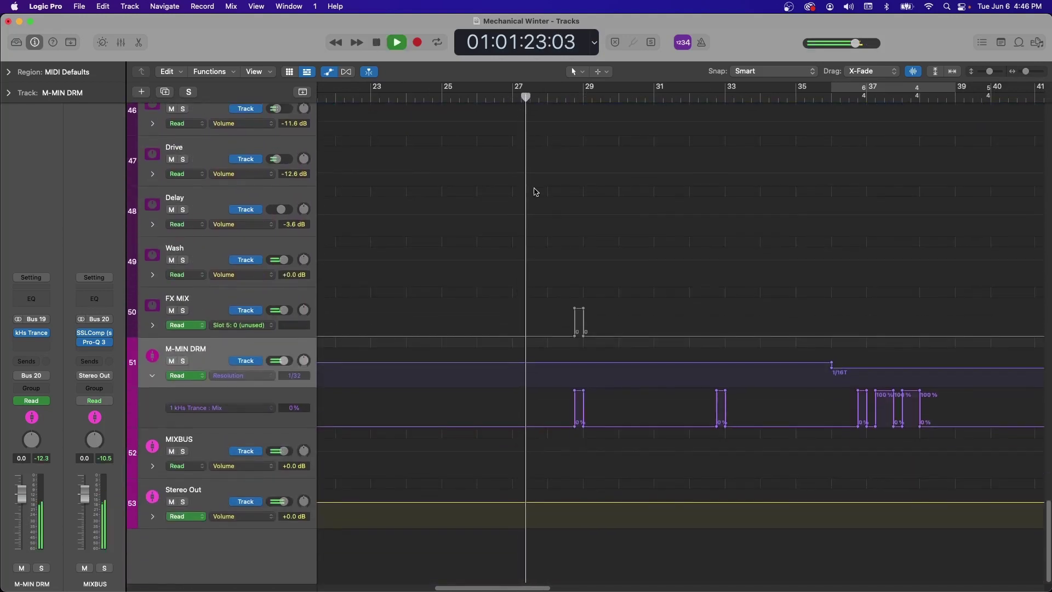
scroll(543, 230, "up", 9)
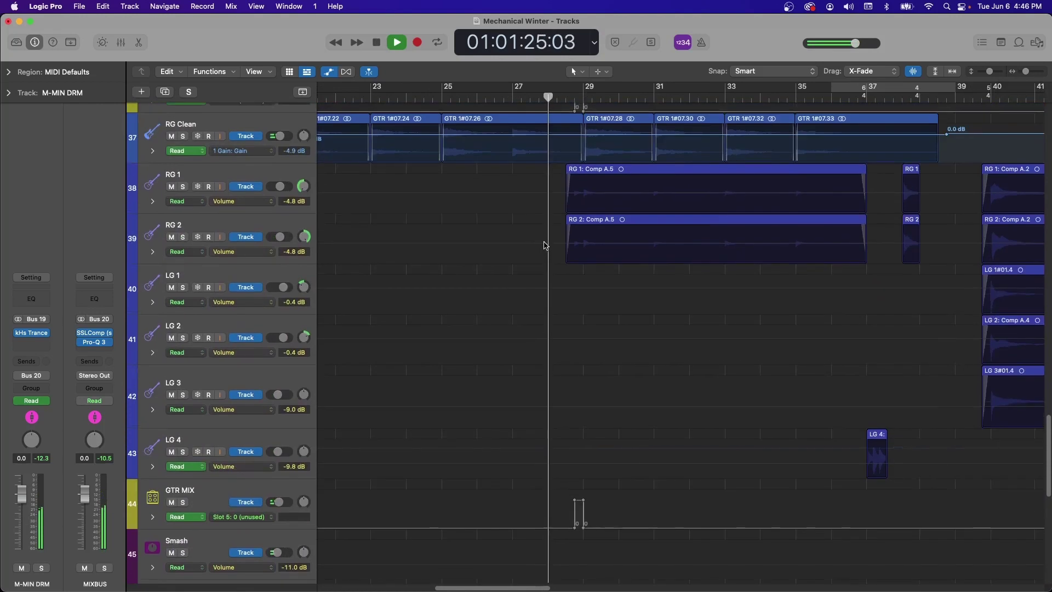
scroll(544, 244, "down", 9)
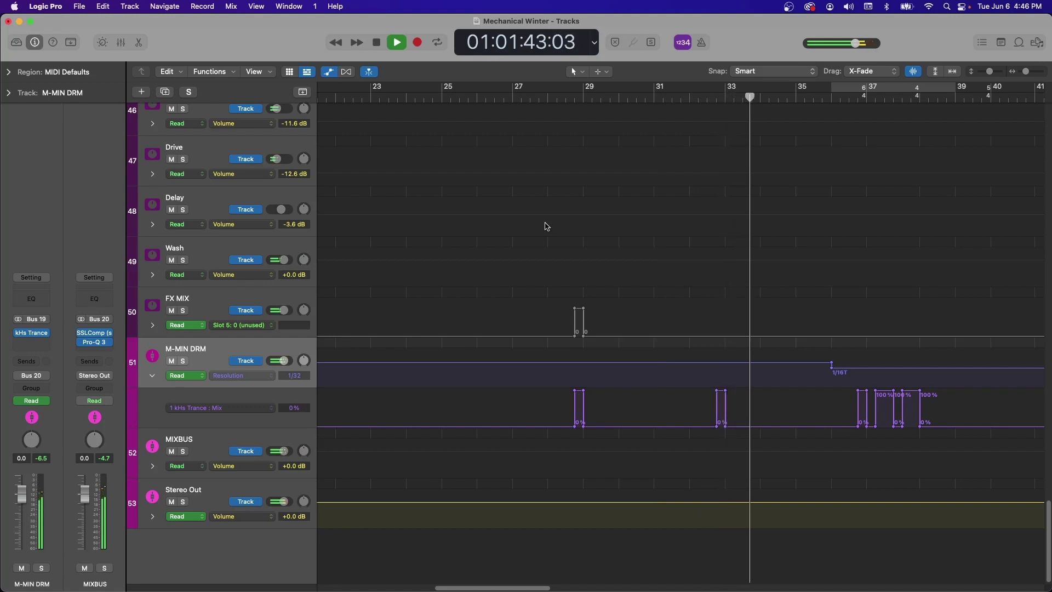
Step: Replay the gated passage from just before bar 33, and stop playback
key("space")
left_click_drag(713, 95, 708, 97)
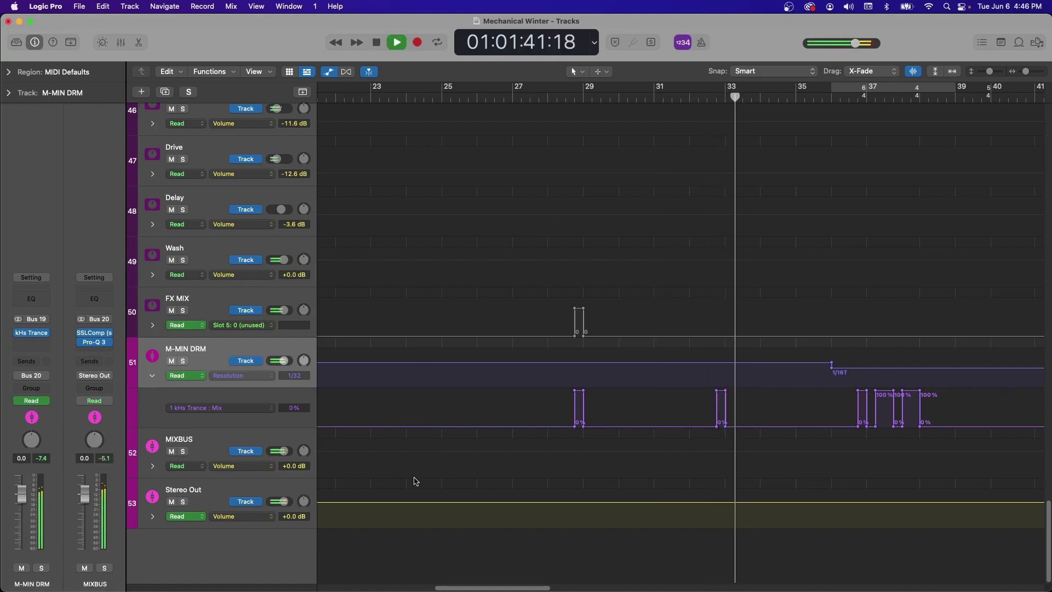
key("space")
Step: Hide the track automation and review the drum, impact, orchestral, keys and guitar regions from bar 36 into the next section
key("a")
scroll(965, 291, "up", 6)
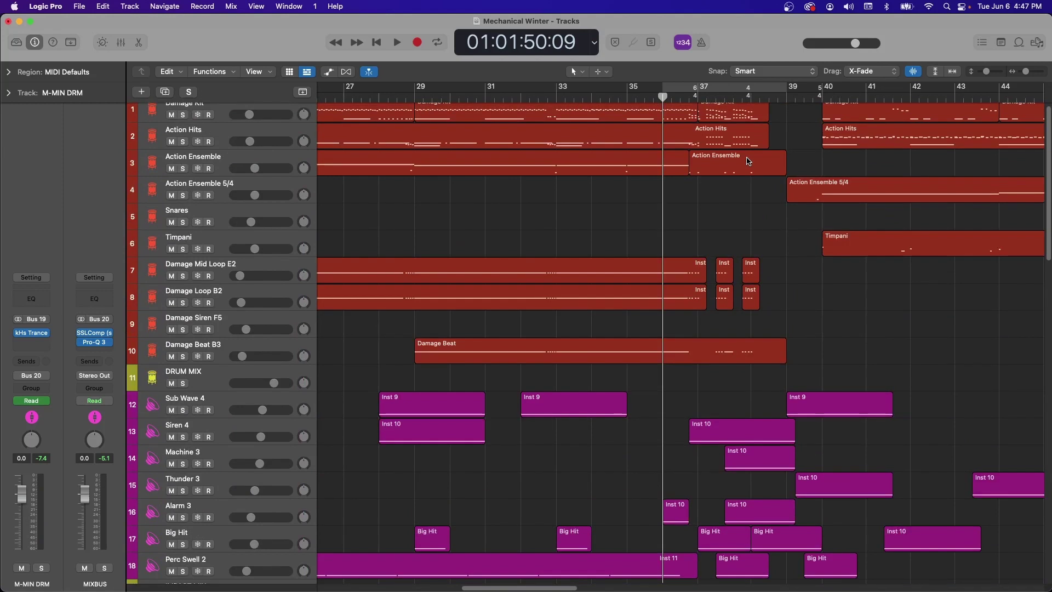
scroll(748, 161, "up", 1)
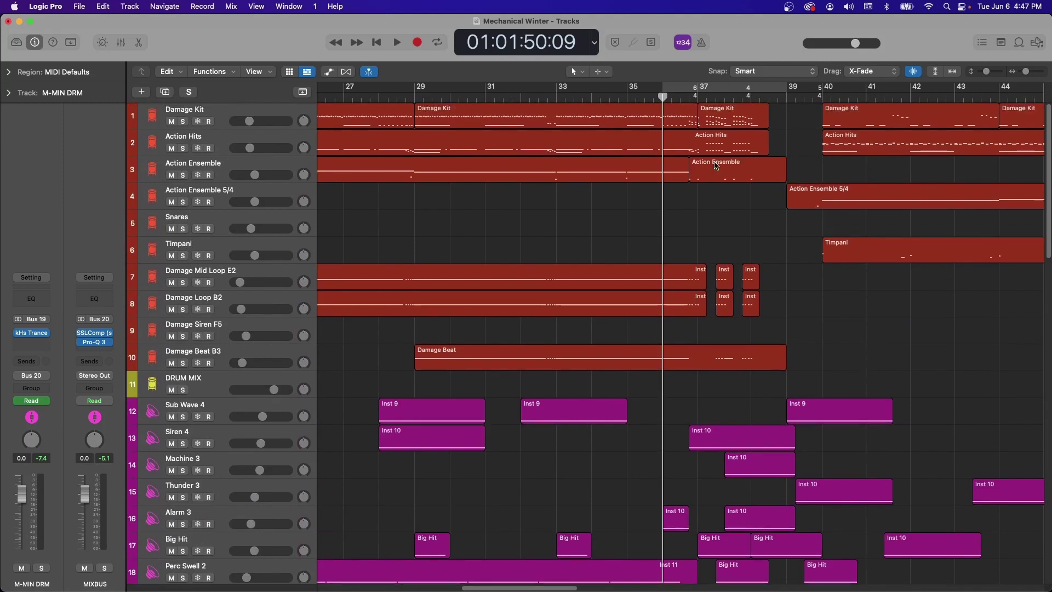
scroll(629, 267, "down", 1)
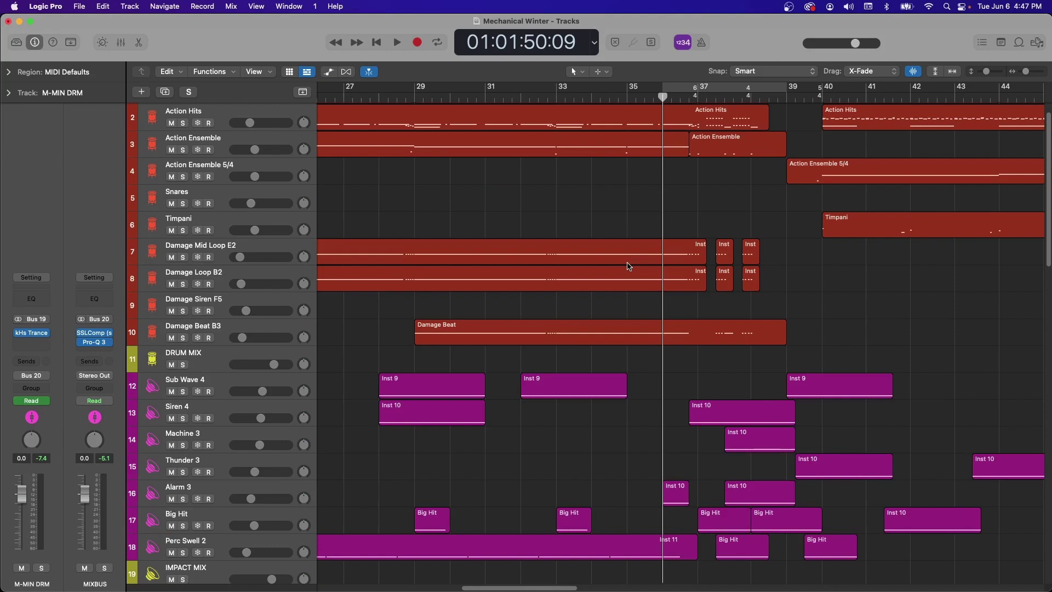
scroll(615, 237, "down", 15)
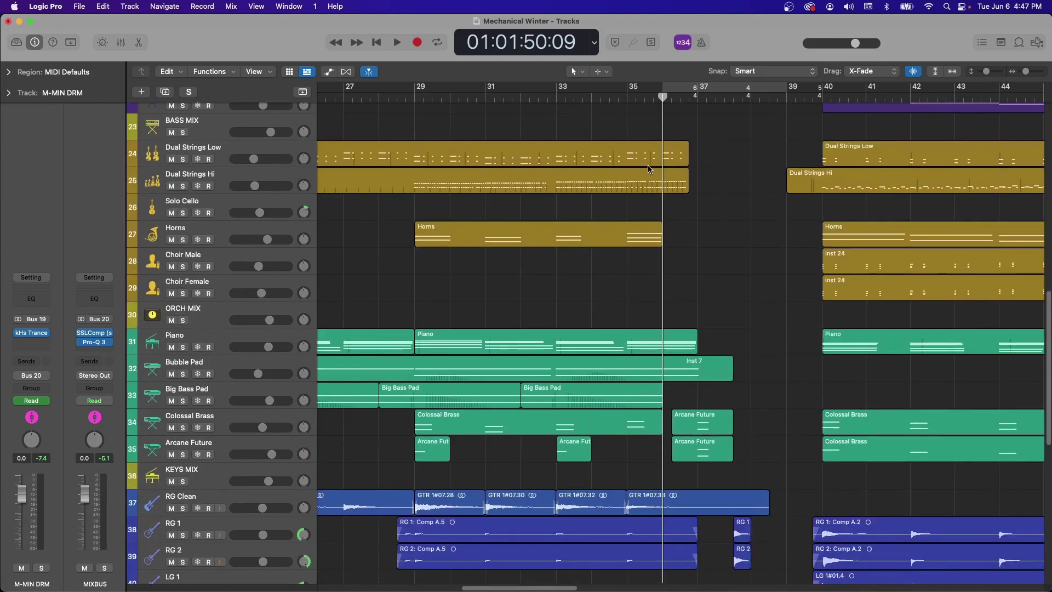
scroll(649, 169, "up", 5)
scroll(649, 164, "up", 10)
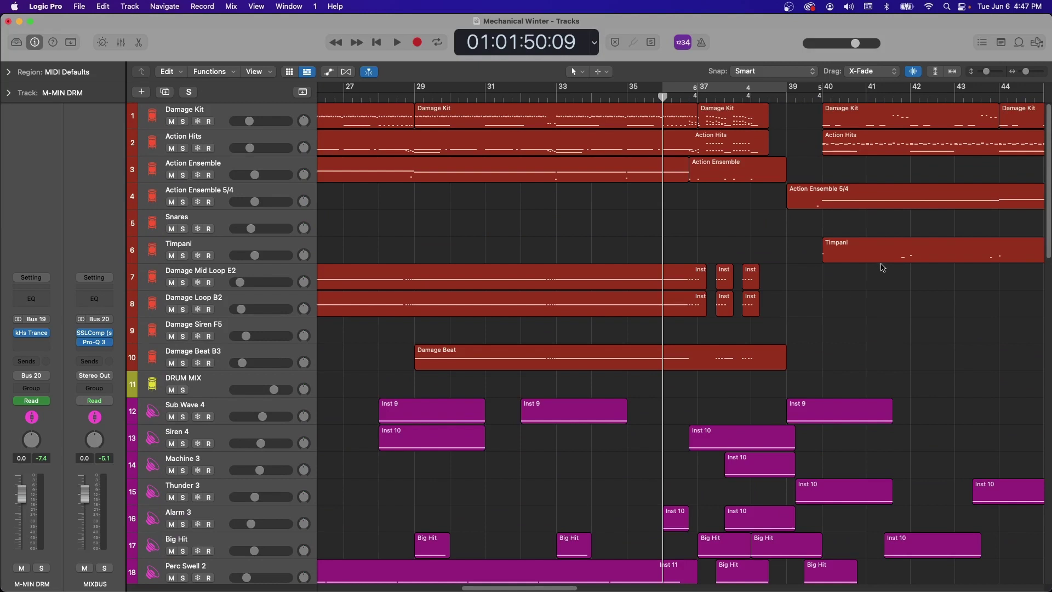
scroll(882, 268, "right", 5)
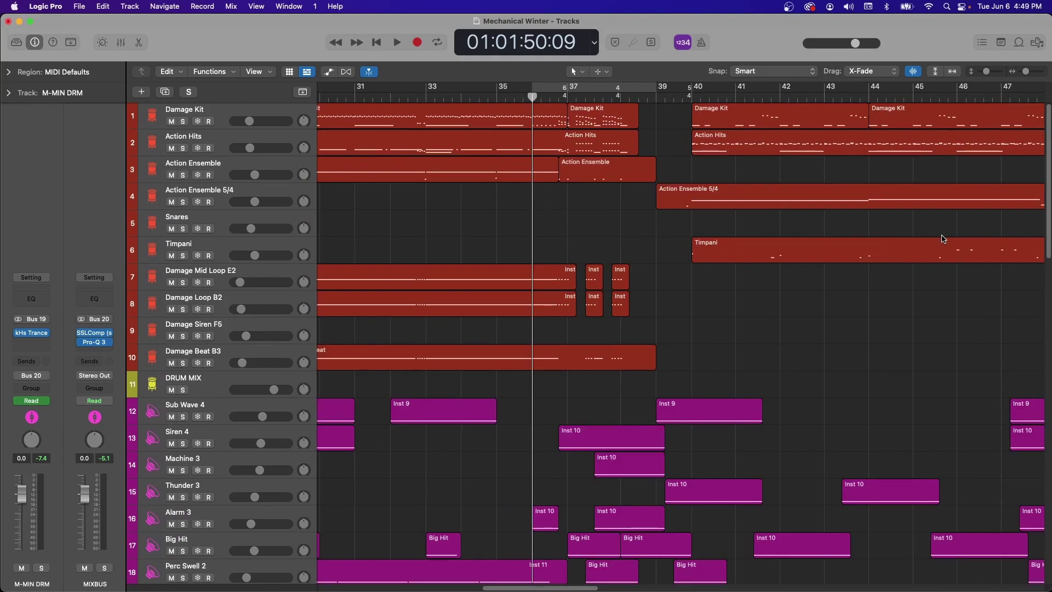